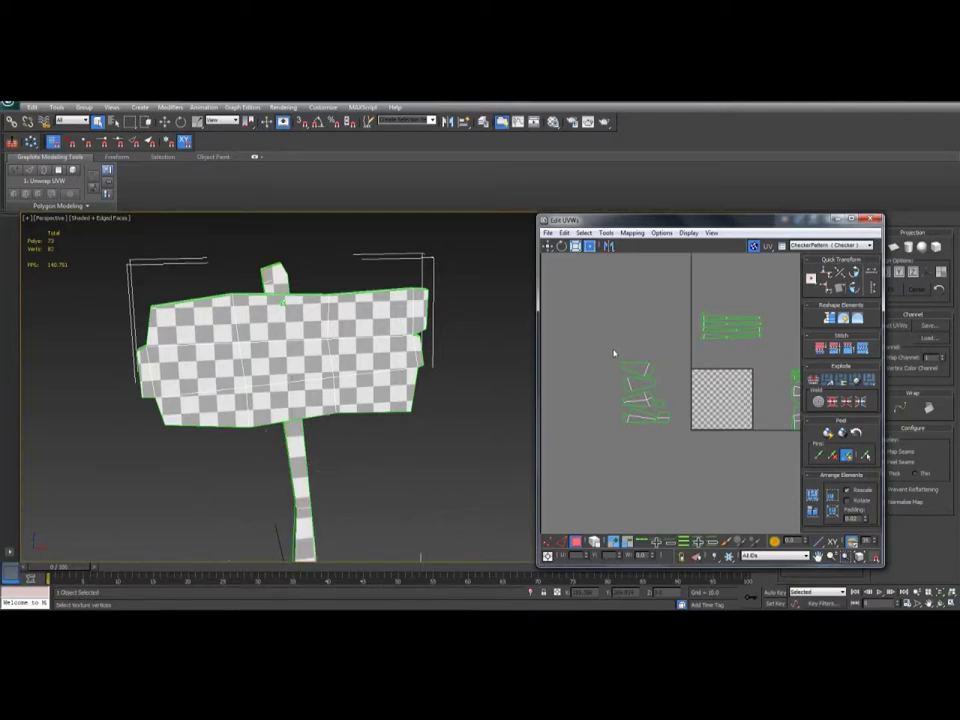
{"action": "scroll", "coordinate": [614, 353], "scroll_direction": "up", "scroll_amount": 2}
{"action": "left_click", "coordinate": [650, 375]}
{"action": "scroll", "coordinate": [658, 347], "scroll_direction": "up", "scroll_amount": 4}
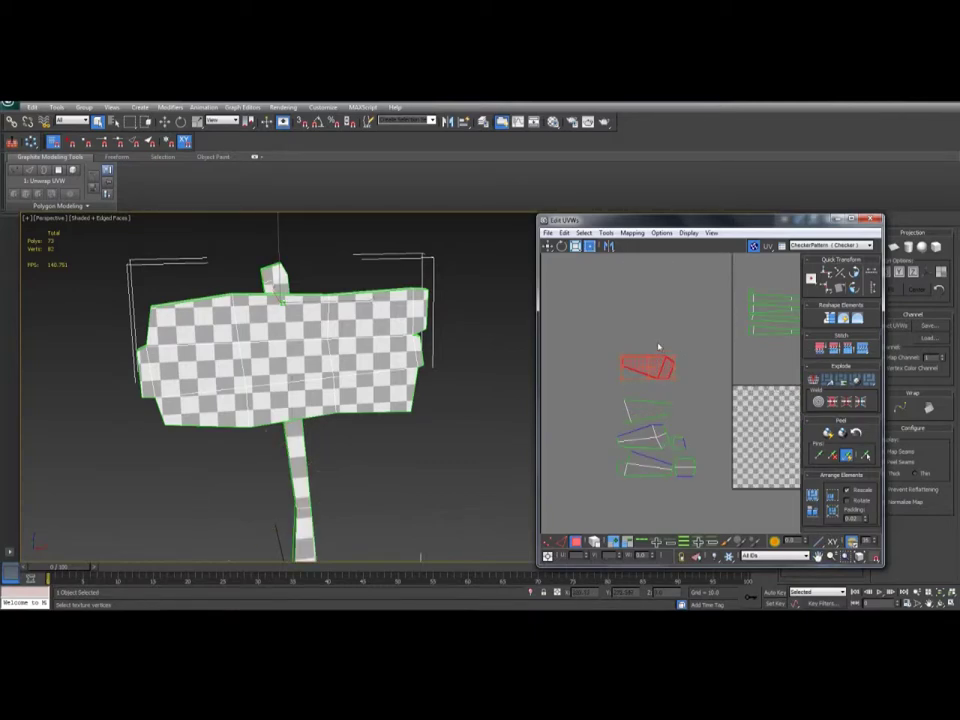
{"action": "key", "text": "ctrl+a"}
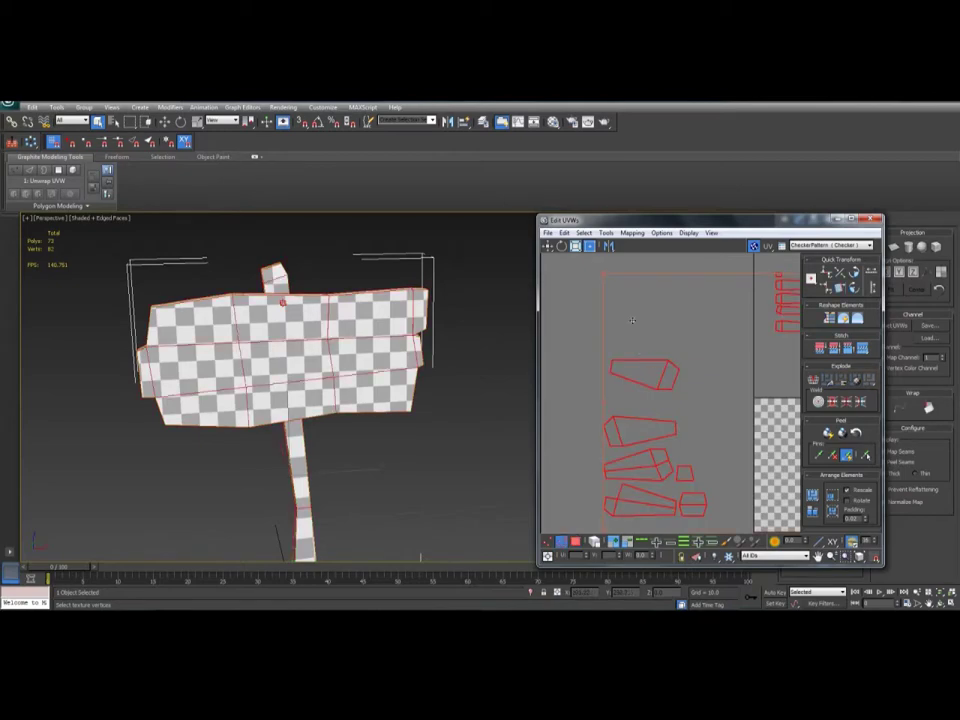
{"action": "left_click", "coordinate": [631, 346]}
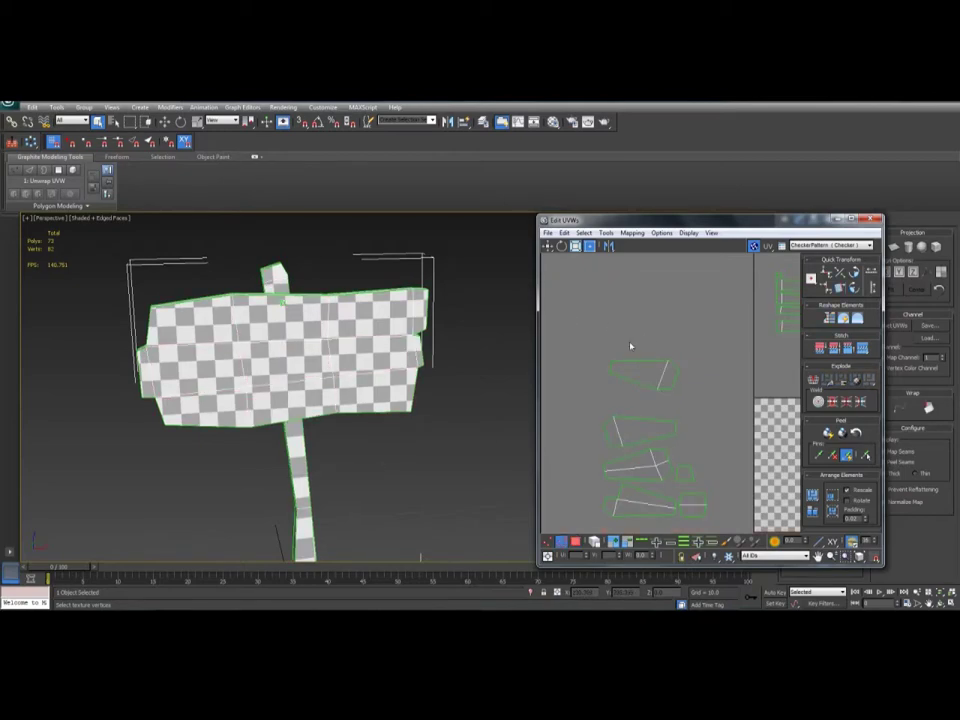
Try vertex and edge selection on the topmost tapered UV shell, moving one of its edges and undoing that move
{"action": "left_click_drag", "start_coordinate": [659, 221], "coordinate": [343, 159]}
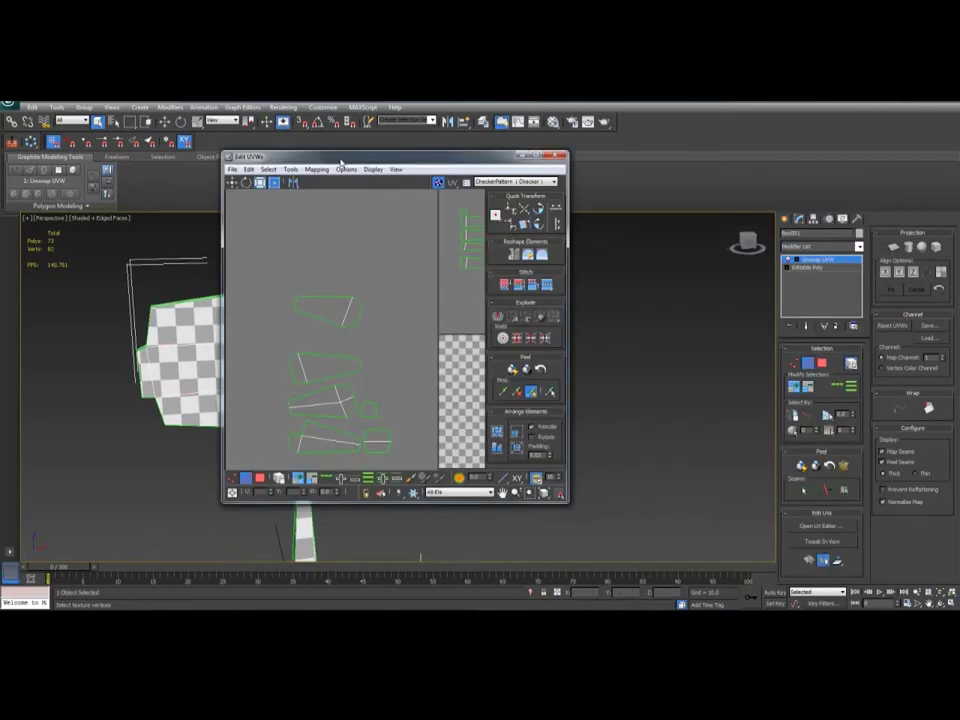
{"action": "left_click", "coordinate": [793, 364]}
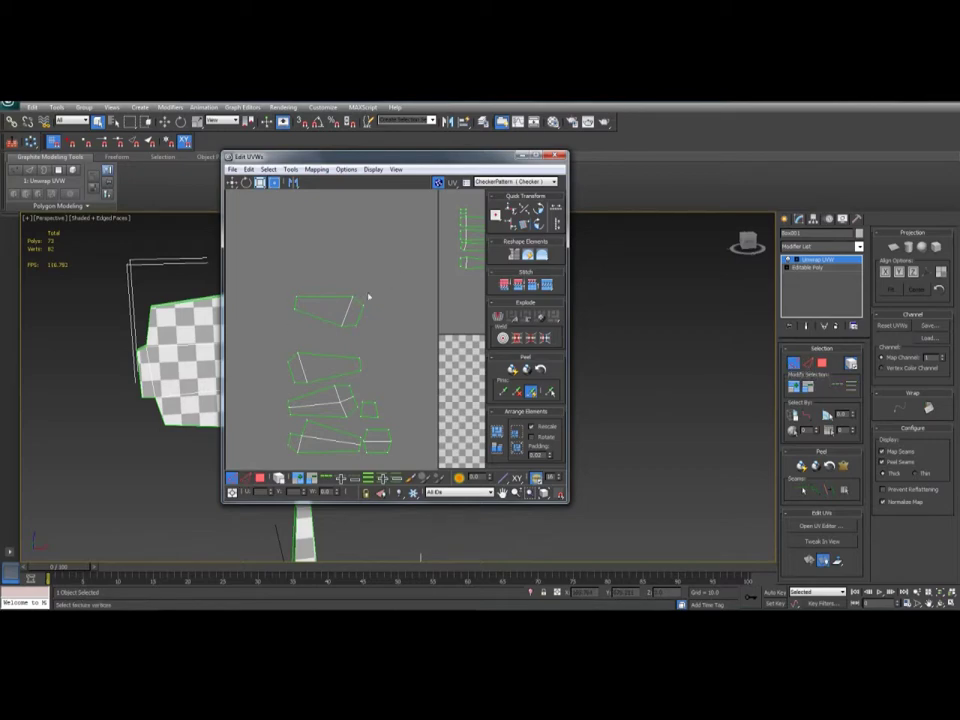
{"action": "left_click_drag", "start_coordinate": [368, 293], "coordinate": [303, 387]}
{"action": "left_click_drag", "start_coordinate": [406, 243], "coordinate": [302, 404]}
{"action": "left_click", "coordinate": [246, 478]}
{"action": "mouse_move", "coordinate": [343, 304]}
{"action": "left_mouse_down"}
{"action": "mouse_move", "coordinate": [365, 292]}
{"action": "mouse_move", "coordinate": [346, 306]}
{"action": "left_mouse_up"}
{"action": "left_click_drag", "start_coordinate": [322, 268], "coordinate": [326, 328]}
{"action": "left_click_drag", "start_coordinate": [323, 315], "coordinate": [319, 374]}
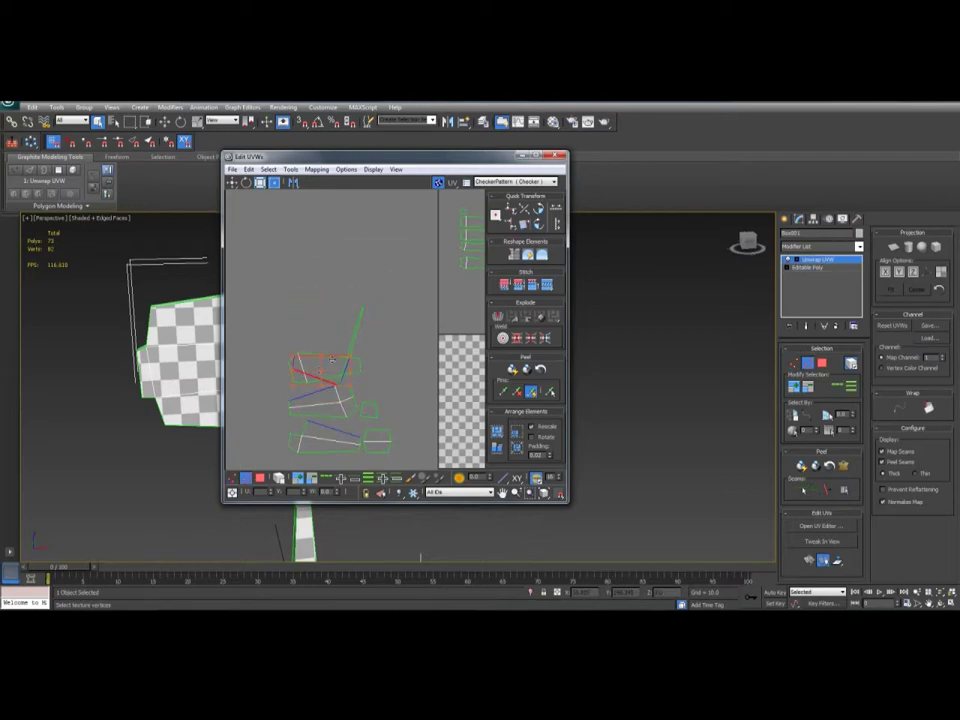
{"action": "key", "text": "ctrl+z"}
{"action": "left_click", "coordinate": [368, 334]}
{"action": "left_click", "coordinate": [360, 313]}
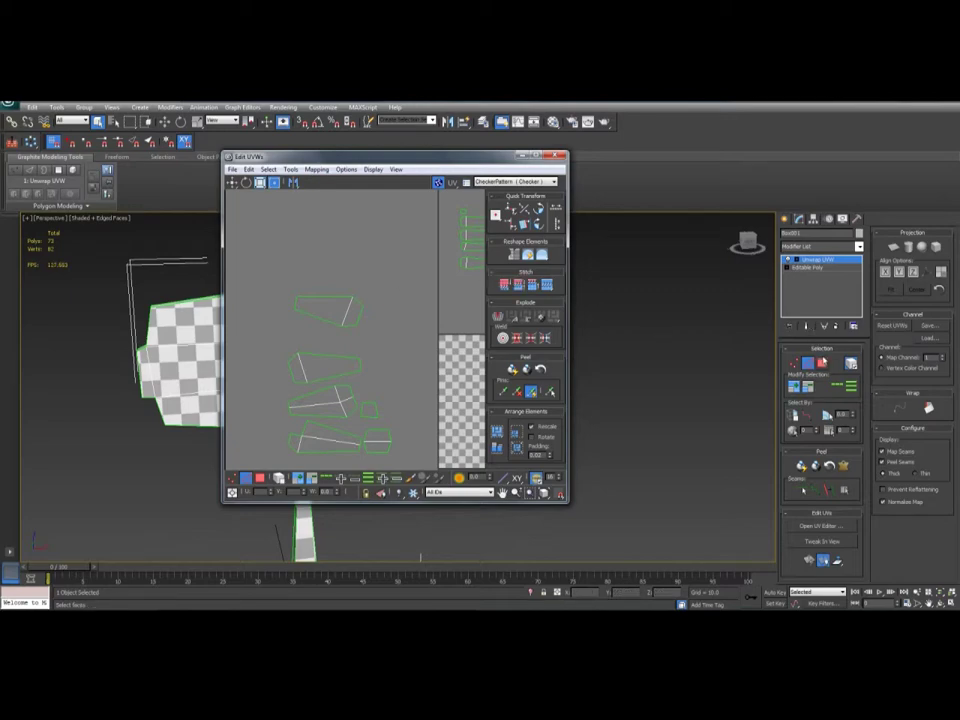
Try face selection on the topmost tapered shell, and select the shell's upper edge in edge mode
{"action": "left_click", "coordinate": [823, 362]}
{"action": "left_click_drag", "start_coordinate": [285, 334], "coordinate": [342, 298]}
{"action": "key", "text": "2"}
{"action": "left_click", "coordinate": [333, 294]}
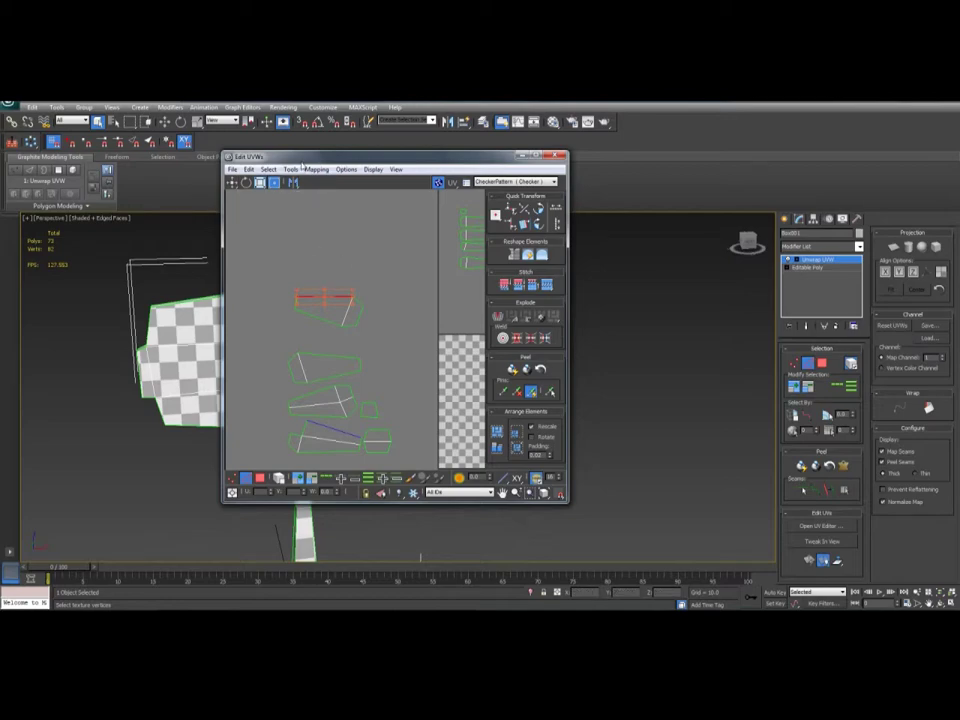
Place the UV editor beside the sign and stitch the matching tapered shell to the selected upper edge using the Move tool
{"action": "left_click_drag", "start_coordinate": [334, 160], "coordinate": [615, 156]}
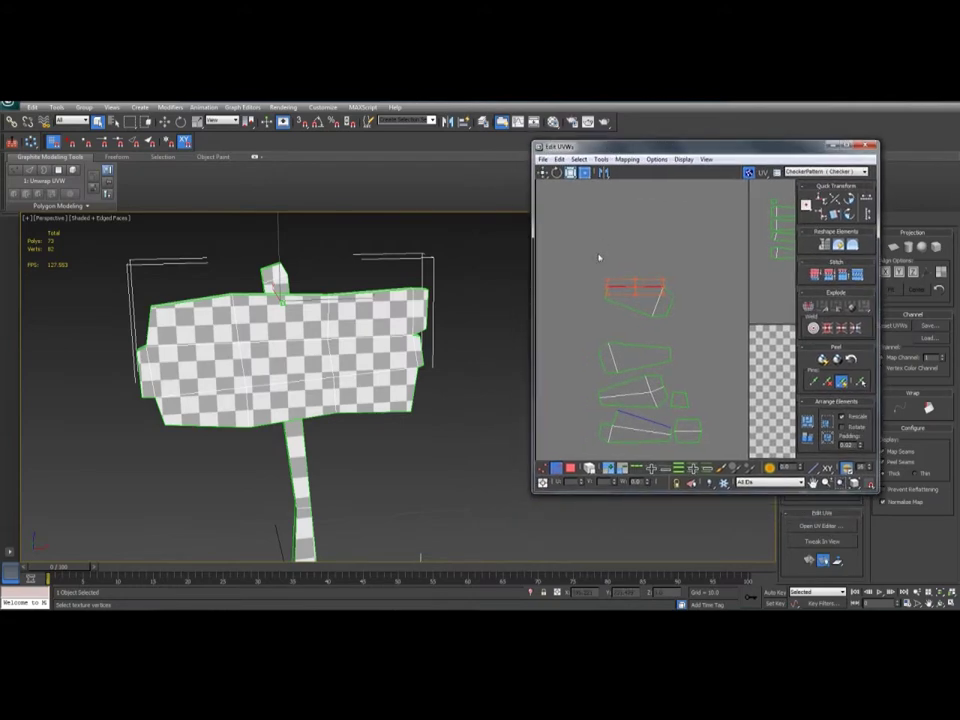
{"action": "middle_click_drag", "start_coordinate": [600, 257], "coordinate": [613, 257]}
{"action": "left_click", "coordinate": [544, 173]}
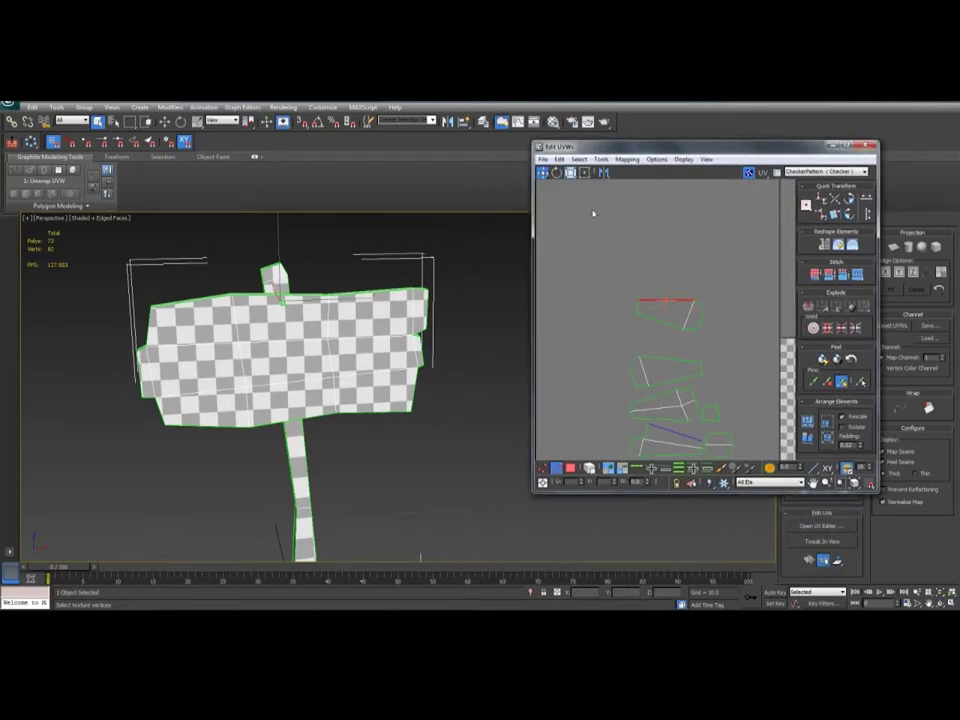
{"action": "middle_click_drag", "start_coordinate": [673, 258], "coordinate": [632, 259]}
{"action": "middle_click_drag", "start_coordinate": [630, 371], "coordinate": [641, 322]}
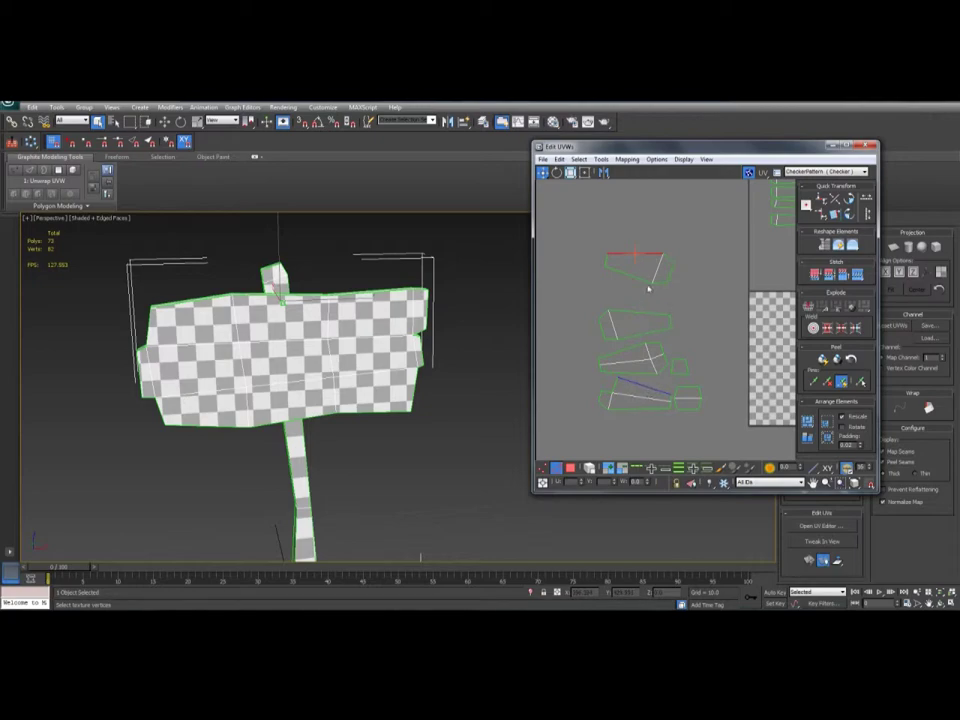
{"action": "middle_click_drag", "start_coordinate": [634, 242], "coordinate": [638, 278]}
{"action": "key", "text": "s"}
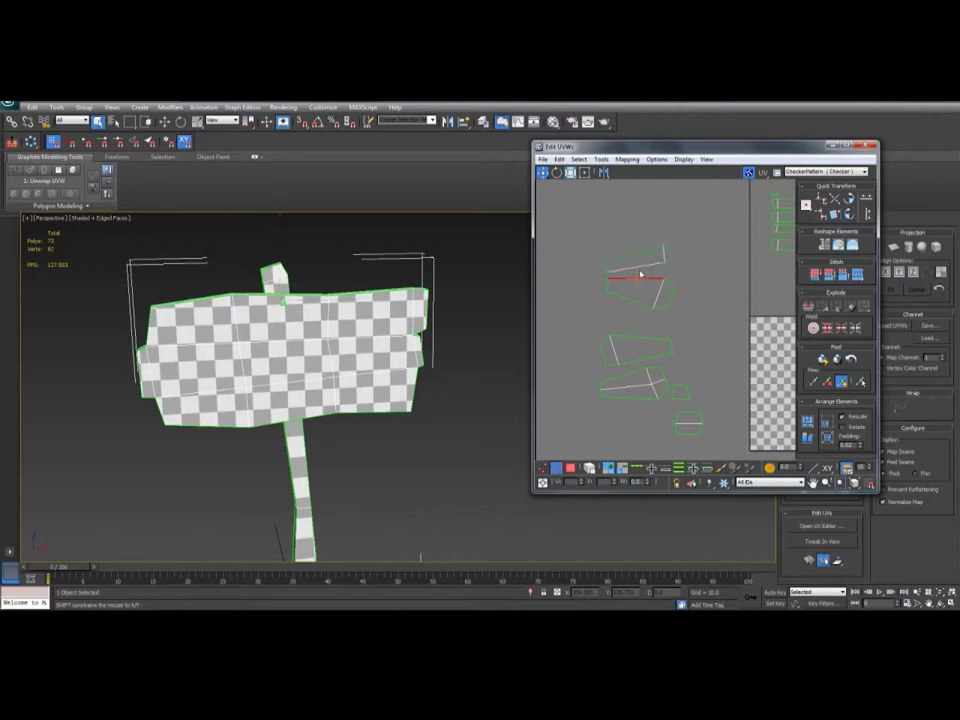
Stitch the small square shell onto the wide end of the two joined tapered shells
{"action": "middle_click_drag", "start_coordinate": [645, 249], "coordinate": [677, 307]}
{"action": "scroll", "coordinate": [664, 313], "scroll_direction": "down", "scroll_amount": 1}
{"action": "scroll", "coordinate": [645, 295], "scroll_direction": "up", "scroll_amount": 2}
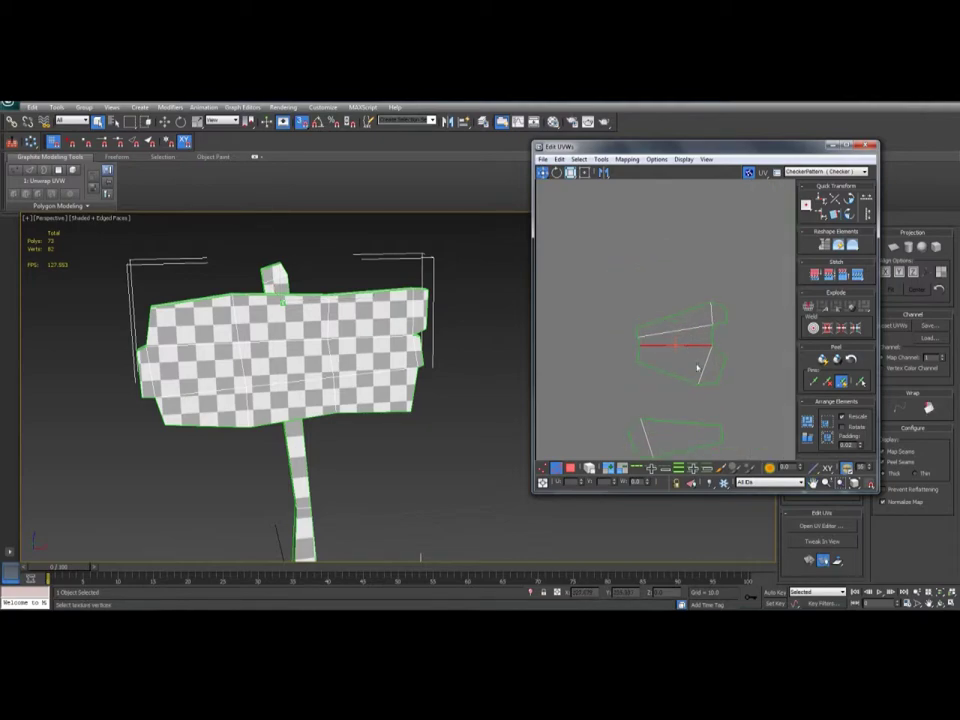
{"action": "middle_click_drag", "start_coordinate": [698, 368], "coordinate": [658, 313]}
{"action": "scroll", "coordinate": [686, 300], "scroll_direction": "down", "scroll_amount": 2}
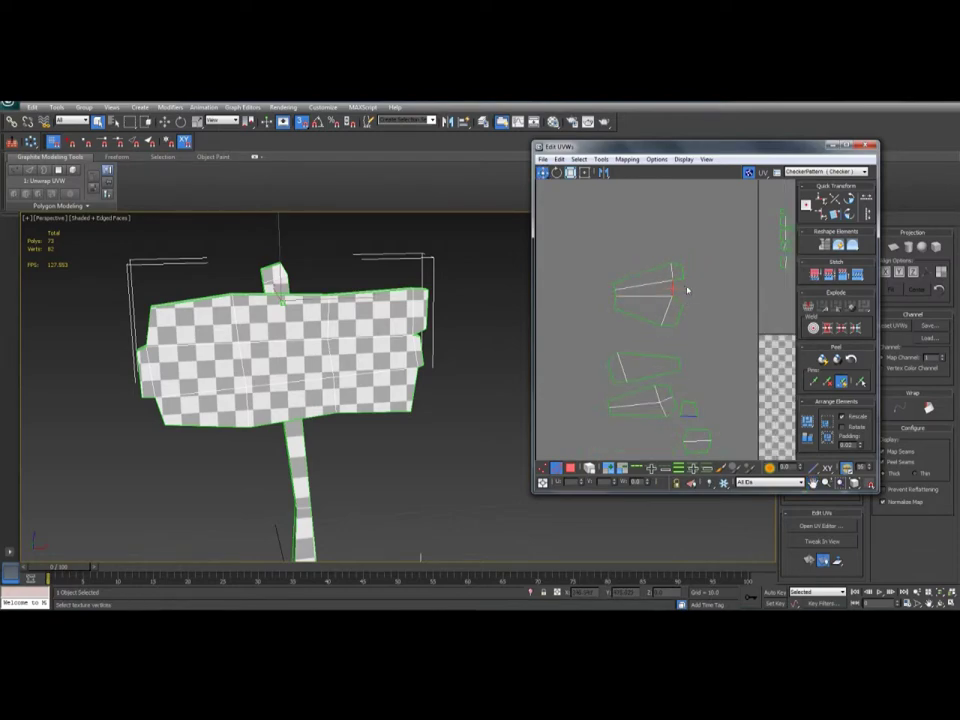
{"action": "mouse_move", "coordinate": [688, 289]}
{"action": "middle_mouse_down"}
{"action": "mouse_move", "coordinate": [687, 260]}
{"action": "mouse_move", "coordinate": [698, 271]}
{"action": "middle_mouse_up"}
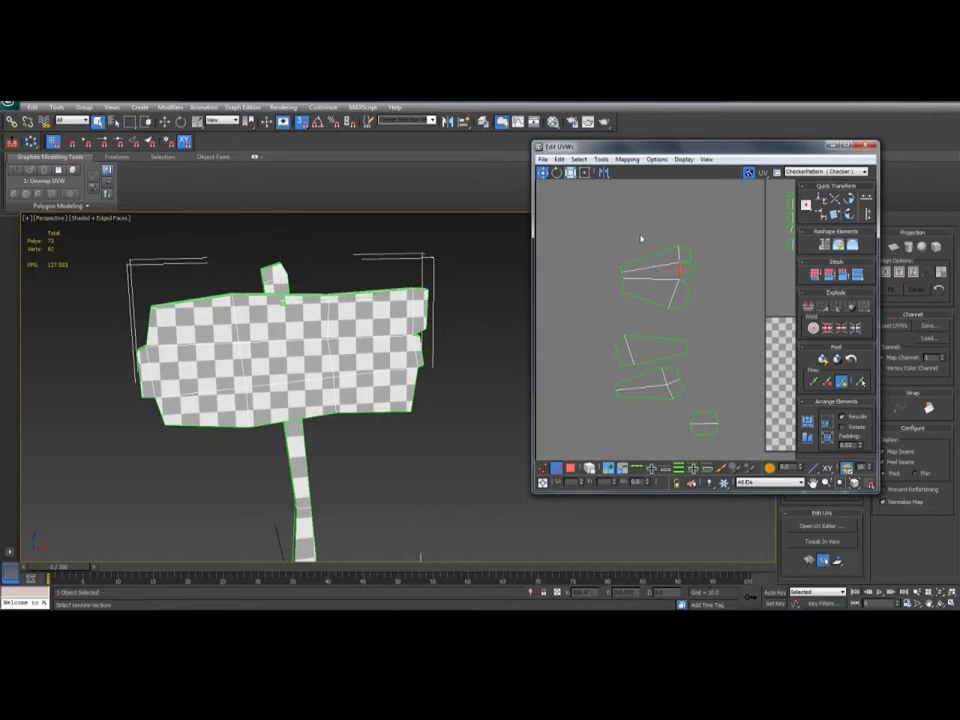
Stitch the two remaining tapered shells to the outer long edges of the joined group, forming a fan
{"action": "left_click_drag", "start_coordinate": [668, 257], "coordinate": [669, 258]}
{"action": "middle_click_drag", "start_coordinate": [668, 256], "coordinate": [654, 267]}
{"action": "key", "text": "s"}
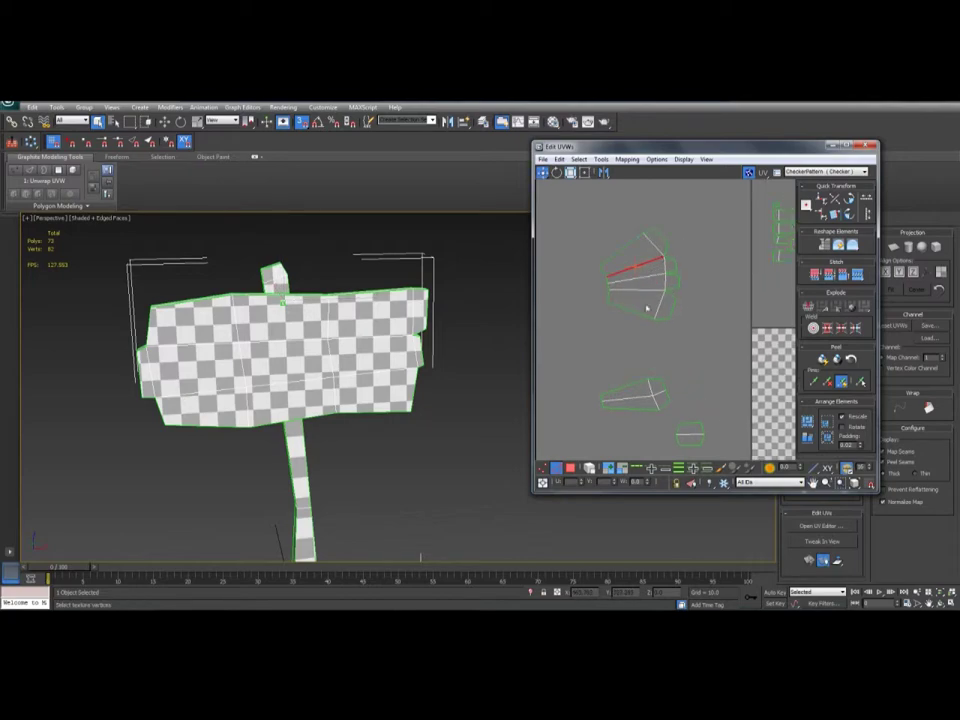
{"action": "left_click", "coordinate": [647, 317]}
{"action": "key", "text": "s"}
Check which fan edges match the loose six-sided cap shell, and stitch the gaps between the fan's end flaps
{"action": "left_click_drag", "start_coordinate": [697, 412], "coordinate": [685, 457]}
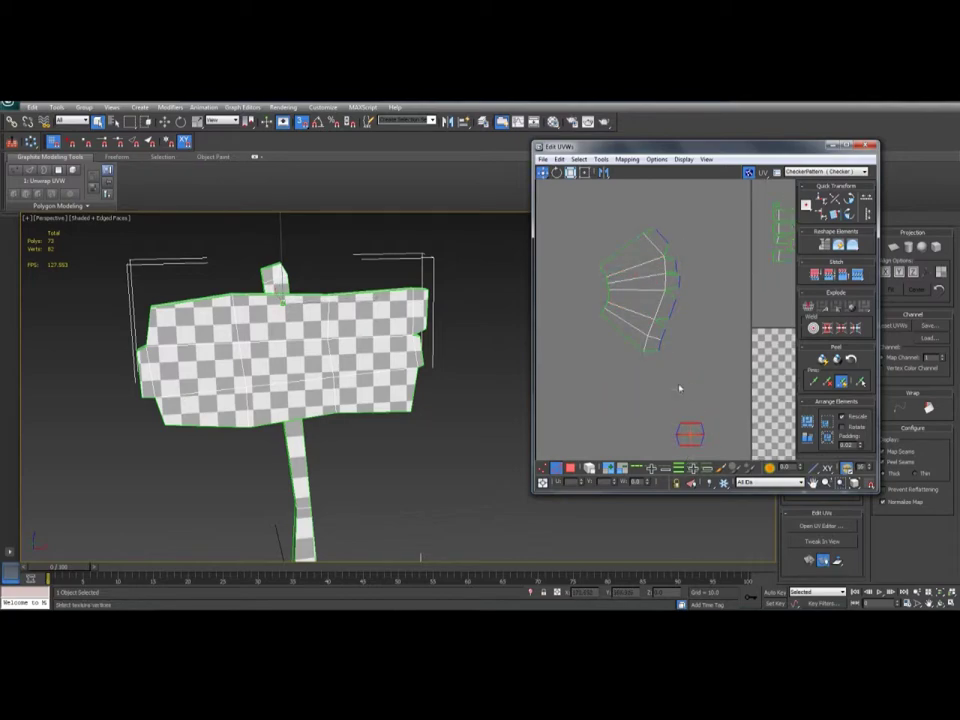
{"action": "left_click", "coordinate": [672, 287]}
{"action": "key", "text": "s"}
{"action": "left_click", "coordinate": [671, 273]}
{"action": "key", "text": "s"}
{"action": "left_click", "coordinate": [667, 253]}
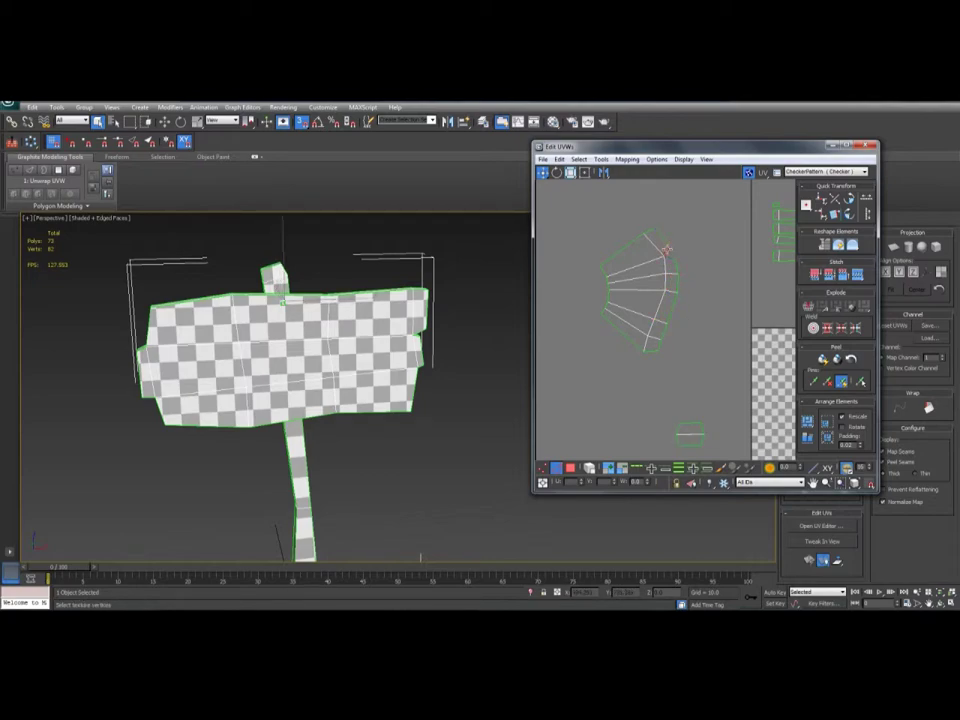
{"action": "key", "text": "s"}
Stitch the loose six-sided cap shell to the fan's outer curved edge
{"action": "left_click", "coordinate": [675, 309]}
{"action": "key", "text": "s"}
{"action": "middle_click_drag", "start_coordinate": [696, 266], "coordinate": [692, 268]}
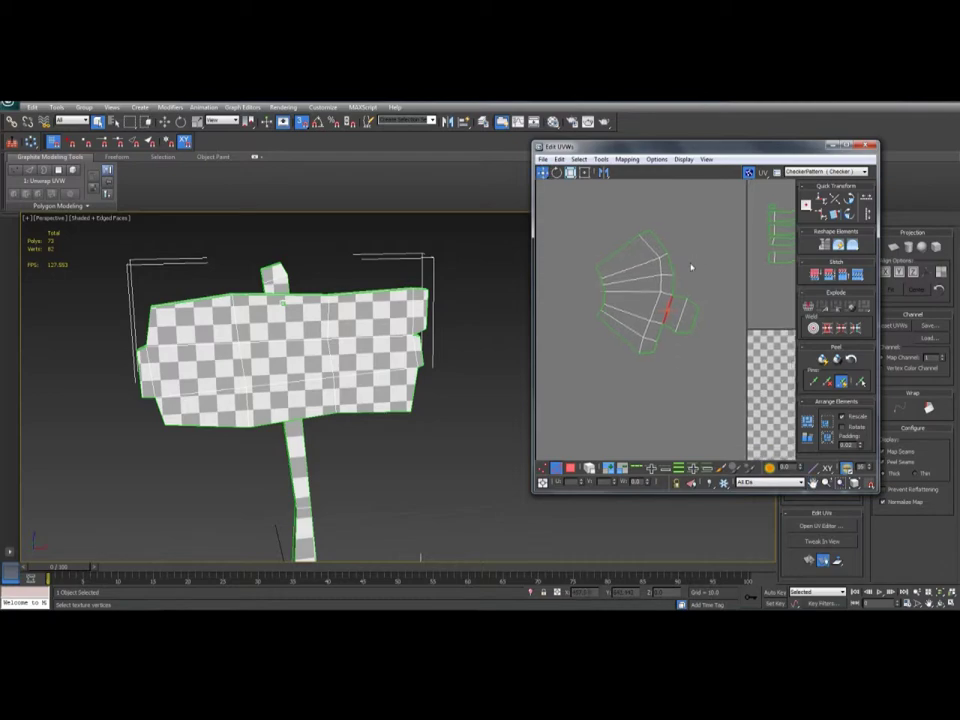
Select all faces of the assembled fan shell and inspect the sign model and the other UV shells
{"action": "key", "text": "3"}
{"action": "left_click_drag", "start_coordinate": [700, 207], "coordinate": [584, 370]}
{"action": "middle_click_drag", "start_coordinate": [695, 290], "coordinate": [599, 339]}
{"action": "middle_click_drag", "start_coordinate": [700, 299], "coordinate": [538, 302]}
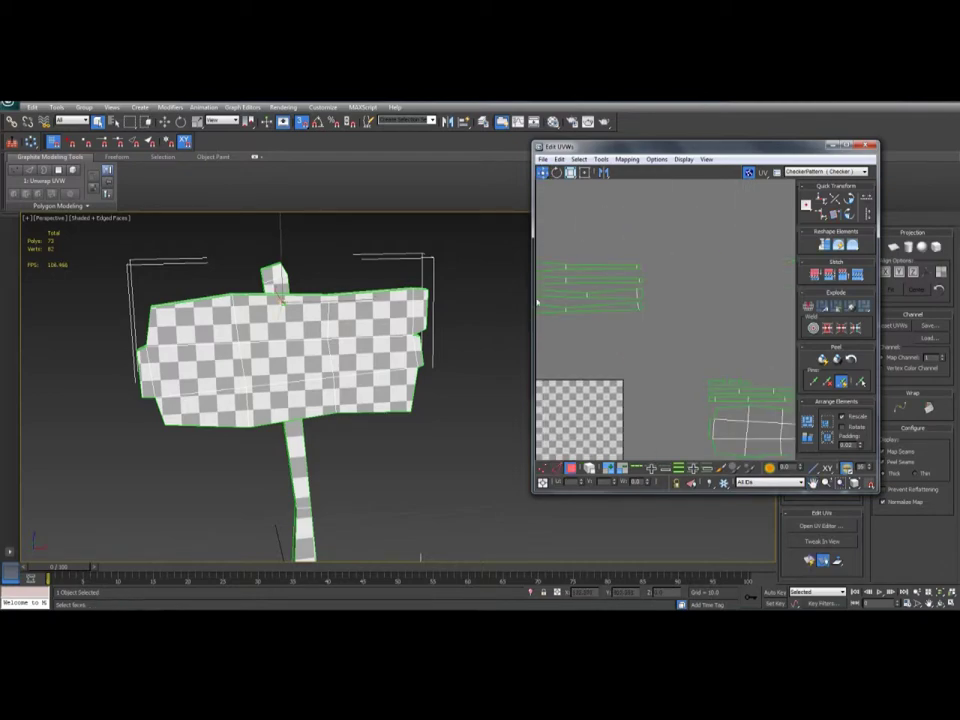
{"action": "middle_click_drag", "start_coordinate": [619, 316], "coordinate": [958, 316]}
{"action": "middle_click_drag", "start_coordinate": [205, 272], "coordinate": [240, 287], "text": "alt"}
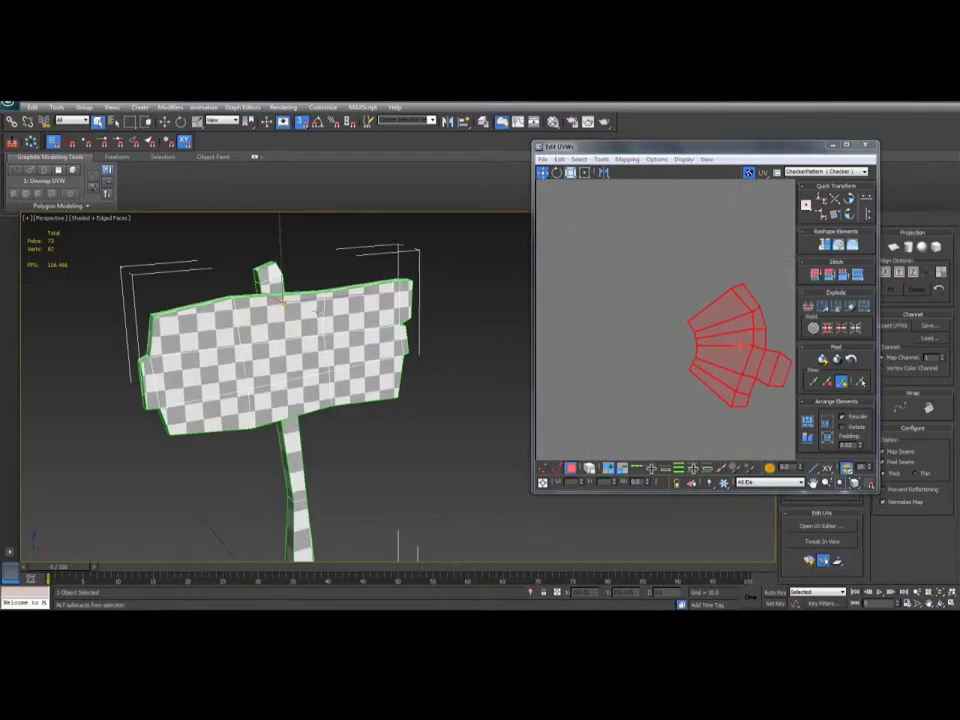
{"action": "scroll", "coordinate": [240, 287], "scroll_direction": "up", "scroll_amount": 3}
{"action": "middle_click_drag", "start_coordinate": [726, 296], "coordinate": [585, 304]}
{"action": "scroll", "coordinate": [590, 302], "scroll_direction": "down", "scroll_amount": 4}
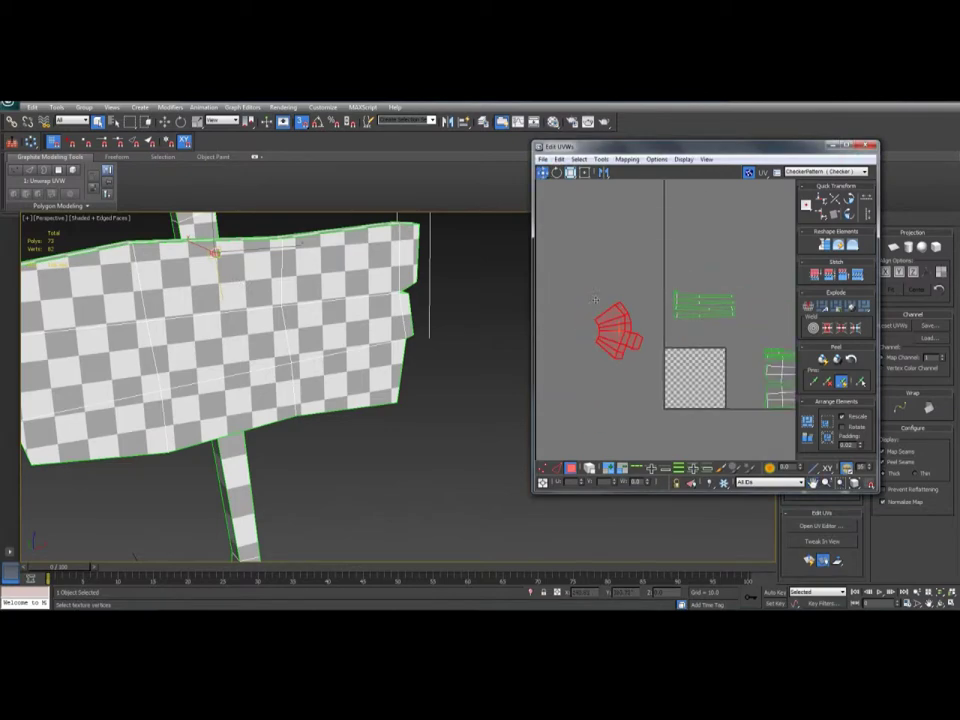
{"action": "middle_click_drag", "start_coordinate": [734, 360], "coordinate": [681, 347]}
{"action": "scroll", "coordinate": [577, 294], "scroll_direction": "up", "scroll_amount": 2}
{"action": "scroll", "coordinate": [681, 347], "scroll_direction": "up", "scroll_amount": 2}
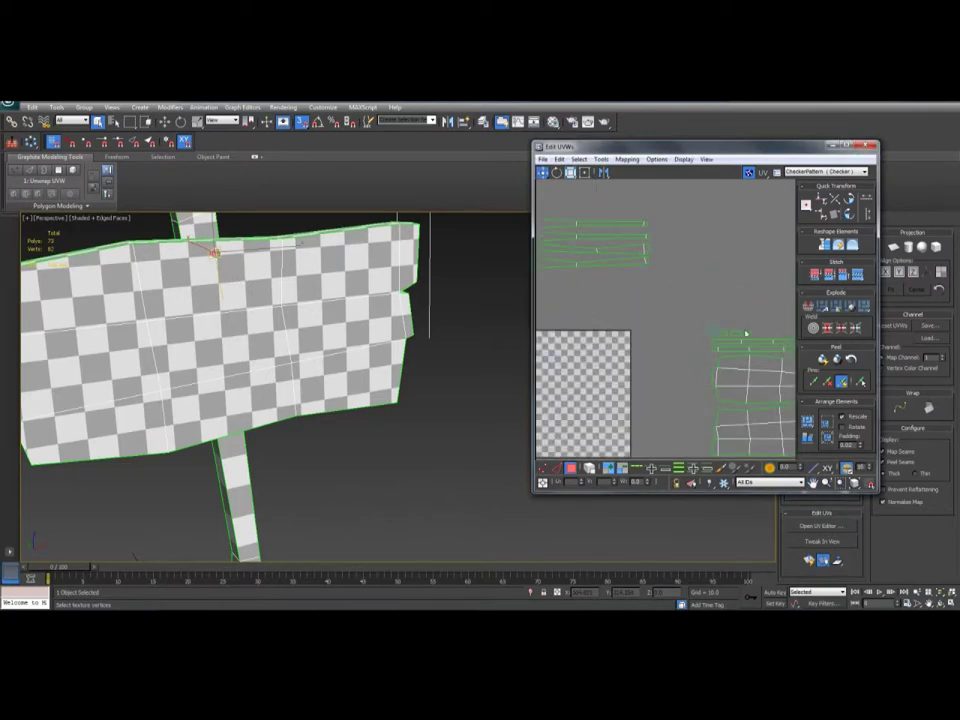
Select the lowest of the long post strips in the UV layout and move it clear below the others
{"action": "left_click", "coordinate": [240, 462]}
{"action": "middle_click_drag", "start_coordinate": [721, 311], "coordinate": [761, 343]}
{"action": "left_click_drag", "start_coordinate": [760, 327], "coordinate": [741, 317]}
{"action": "left_click", "coordinate": [611, 296]}
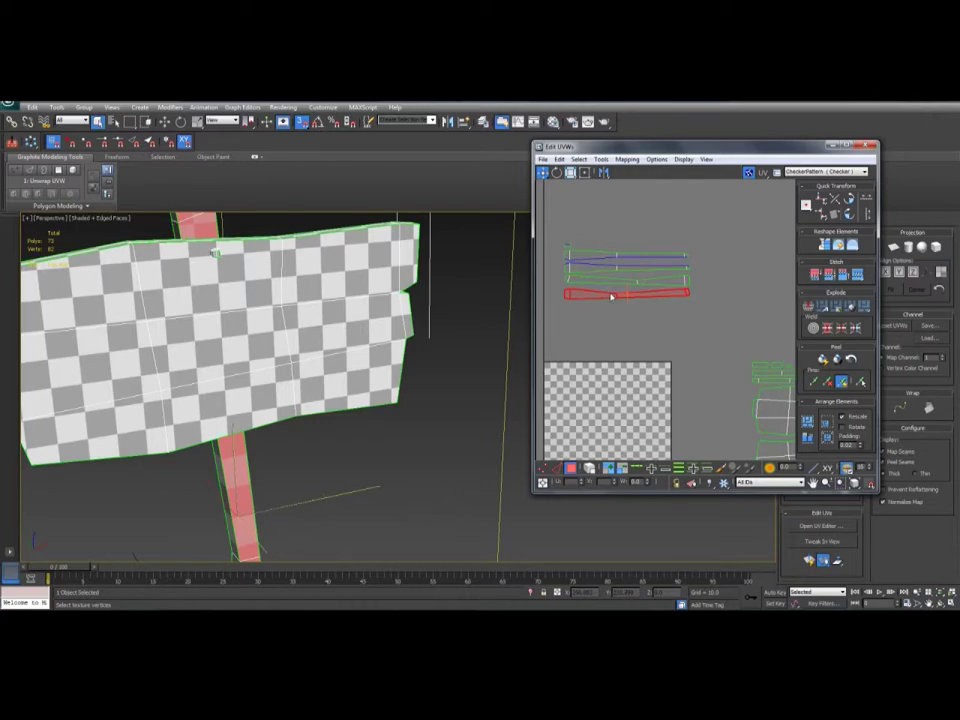
{"action": "left_click_drag", "start_coordinate": [611, 296], "coordinate": [637, 318]}
Try stitching a neighbouring post strip to the moved strip along the shorter section of its lower edge
{"action": "key", "text": "2"}
{"action": "left_click", "coordinate": [619, 322]}
{"action": "scroll", "coordinate": [622, 329], "scroll_direction": "up", "scroll_amount": 1}
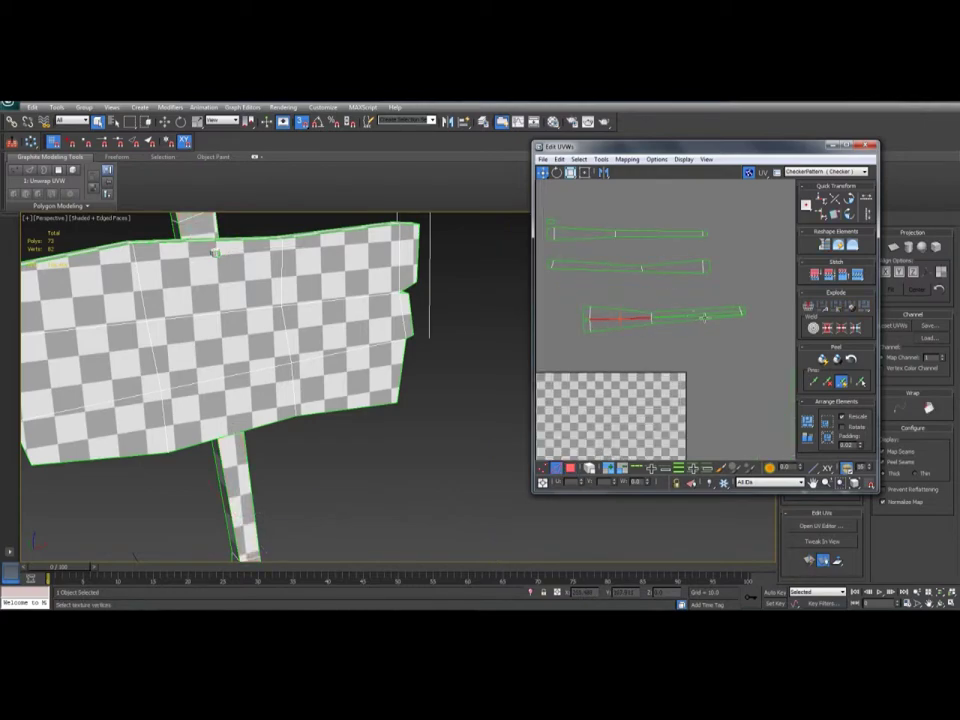
{"action": "scroll", "coordinate": [743, 318], "scroll_direction": "up", "scroll_amount": 1}
{"action": "key", "text": "ctrl+z"}
{"action": "middle_click_drag", "start_coordinate": [617, 286], "coordinate": [657, 290]}
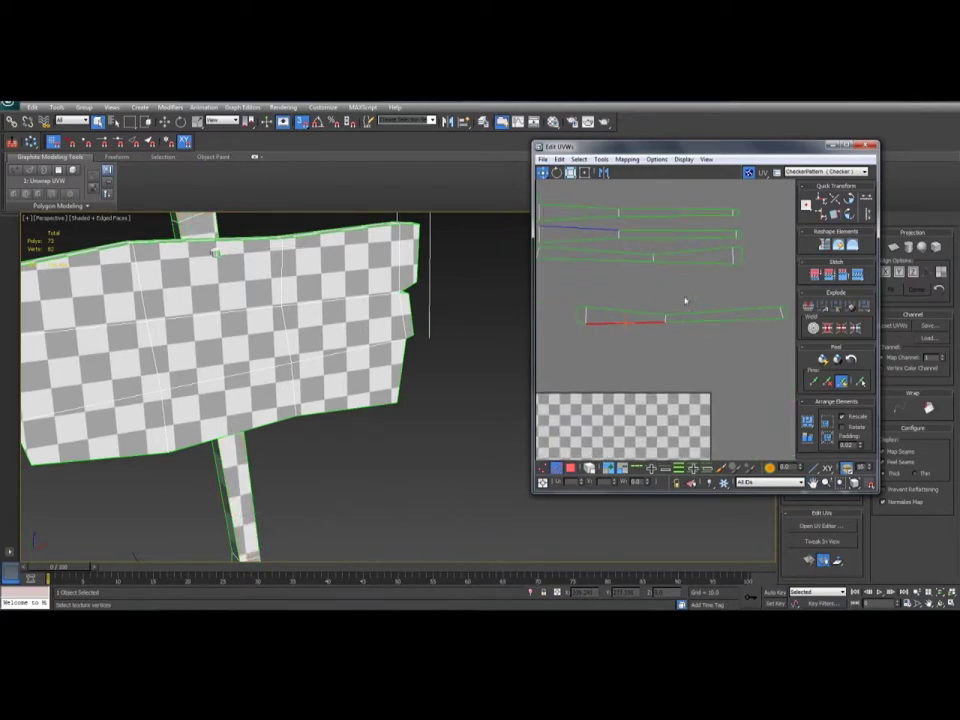
Stitch the matching post strip along the longer section of the moved strip's lower edge, and close its shorter section and end
{"action": "middle_click_drag", "start_coordinate": [710, 317], "coordinate": [695, 318]}
{"action": "left_click", "coordinate": [690, 321]}
{"action": "key", "text": "s"}
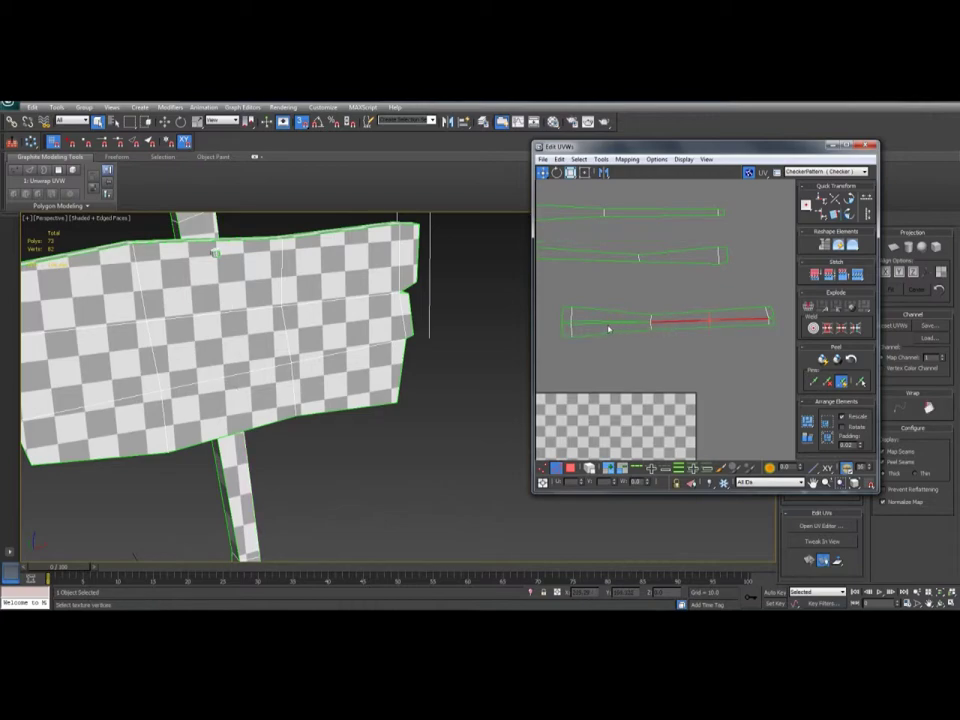
{"action": "left_click", "coordinate": [570, 326]}
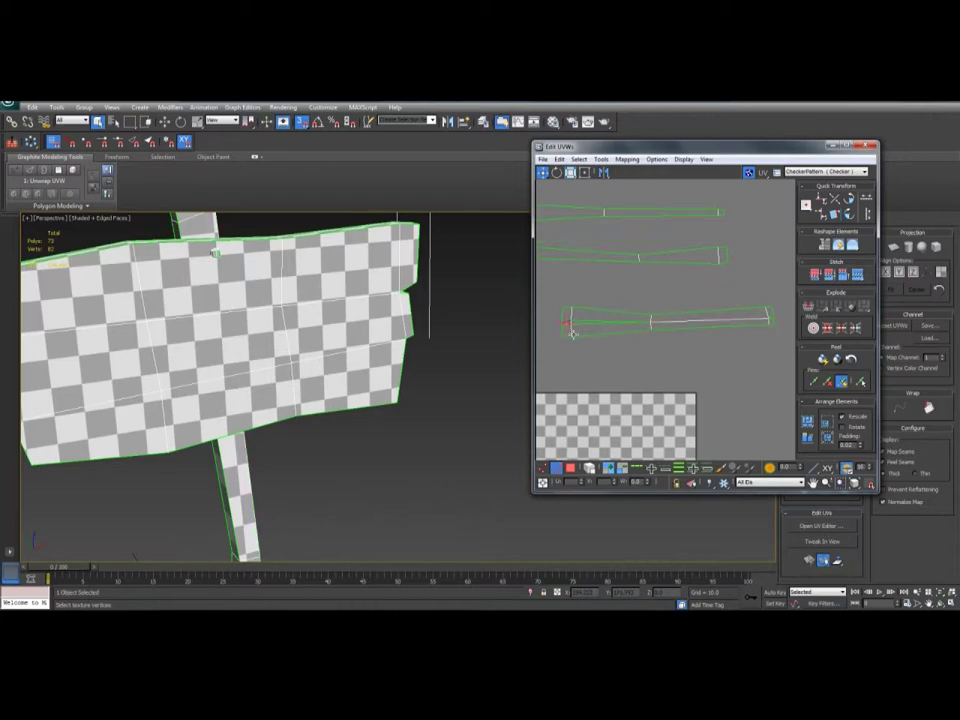
Stitch the next wide post strip to the lower edge of the joined strips along both its longer and shorter sections
{"action": "left_click", "coordinate": [692, 314]}
{"action": "left_click", "coordinate": [692, 330]}
{"action": "left_click", "coordinate": [688, 329]}
{"action": "key", "text": "s"}
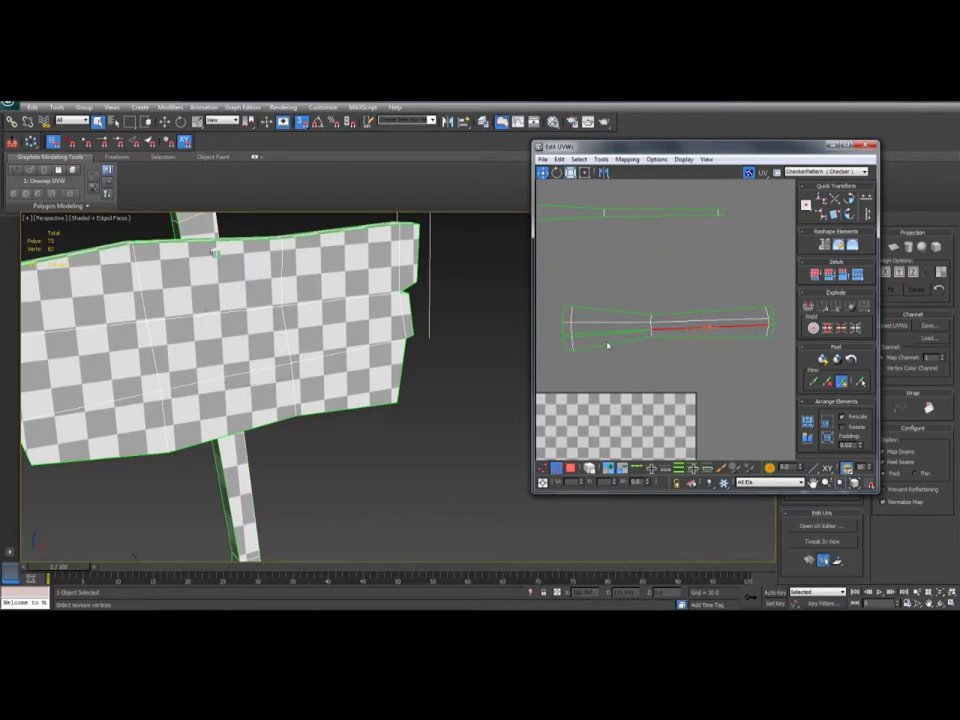
{"action": "left_click", "coordinate": [591, 336]}
{"action": "left_click", "coordinate": [588, 329]}
Try stitching the remaining narrow post strip to the lower and upper edges of the joined strips
{"action": "left_click", "coordinate": [674, 338]}
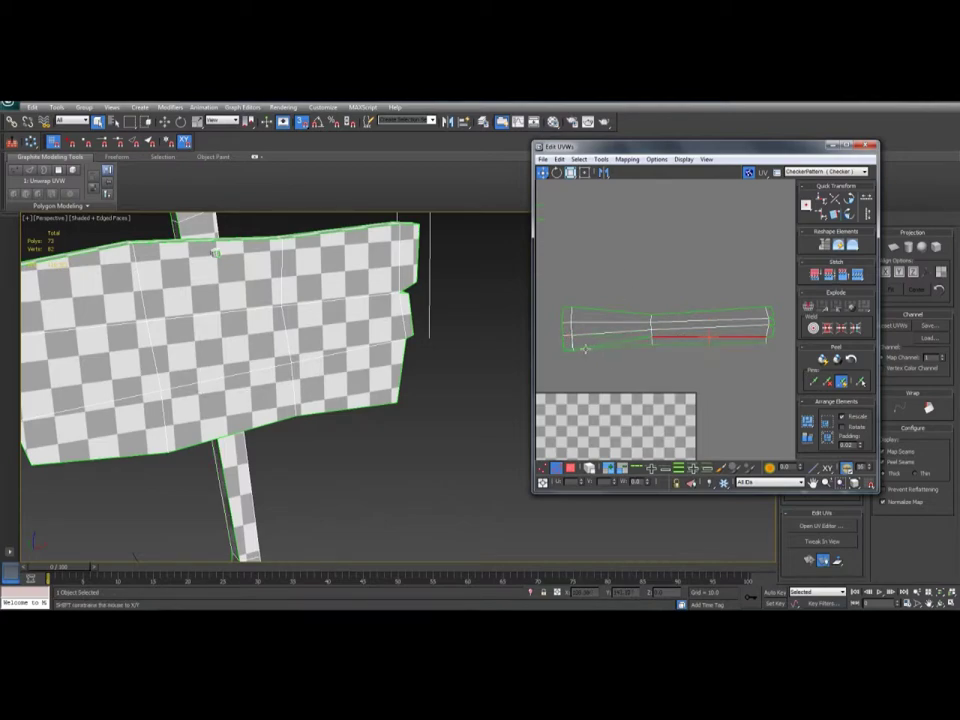
{"action": "left_click", "coordinate": [620, 316]}
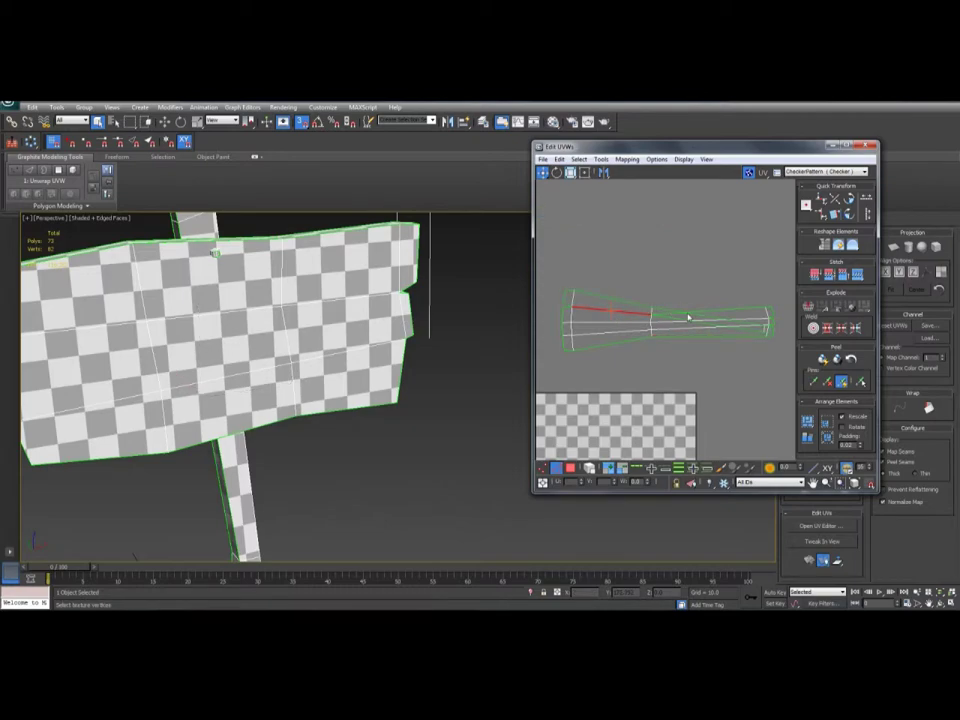
Separate the longer section of the remaining narrow post strip from its tapered part, and reselect that section
{"action": "key", "text": "3"}
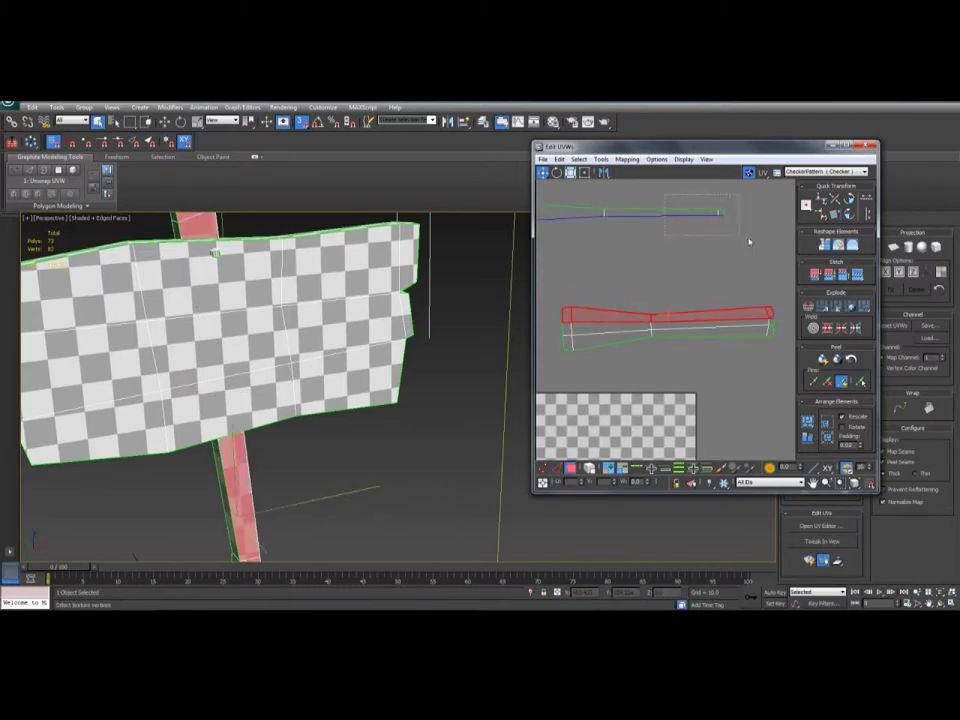
{"action": "left_click_drag", "start_coordinate": [748, 241], "coordinate": [750, 242]}
{"action": "scroll", "coordinate": [705, 259], "scroll_direction": "up", "scroll_amount": 3}
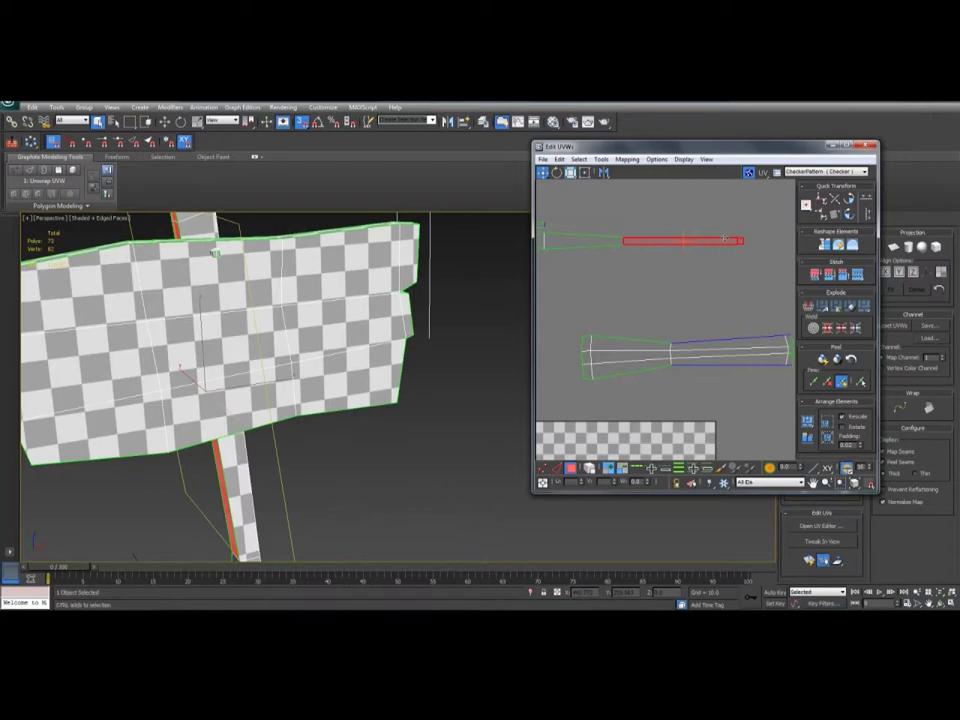
{"action": "left_click_drag", "start_coordinate": [721, 242], "coordinate": [663, 259]}
{"action": "scroll", "coordinate": [698, 249], "scroll_direction": "up", "scroll_amount": 2}
{"action": "middle_click_drag", "start_coordinate": [714, 244], "coordinate": [671, 244]}
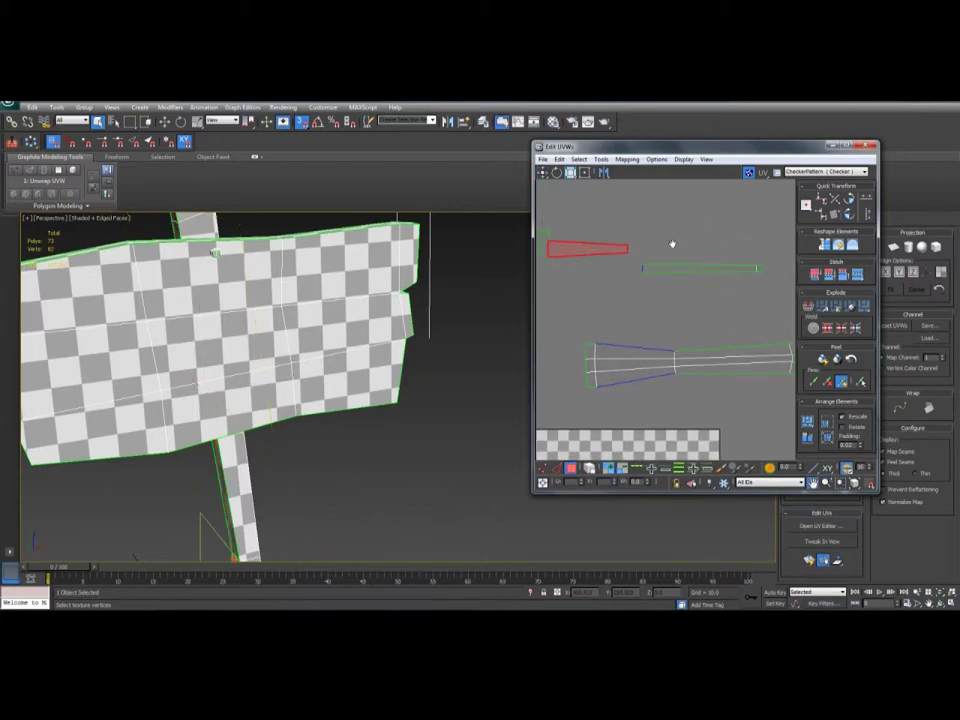
{"action": "left_click", "coordinate": [640, 254]}
{"action": "left_click_drag", "start_coordinate": [639, 255], "coordinate": [788, 285]}
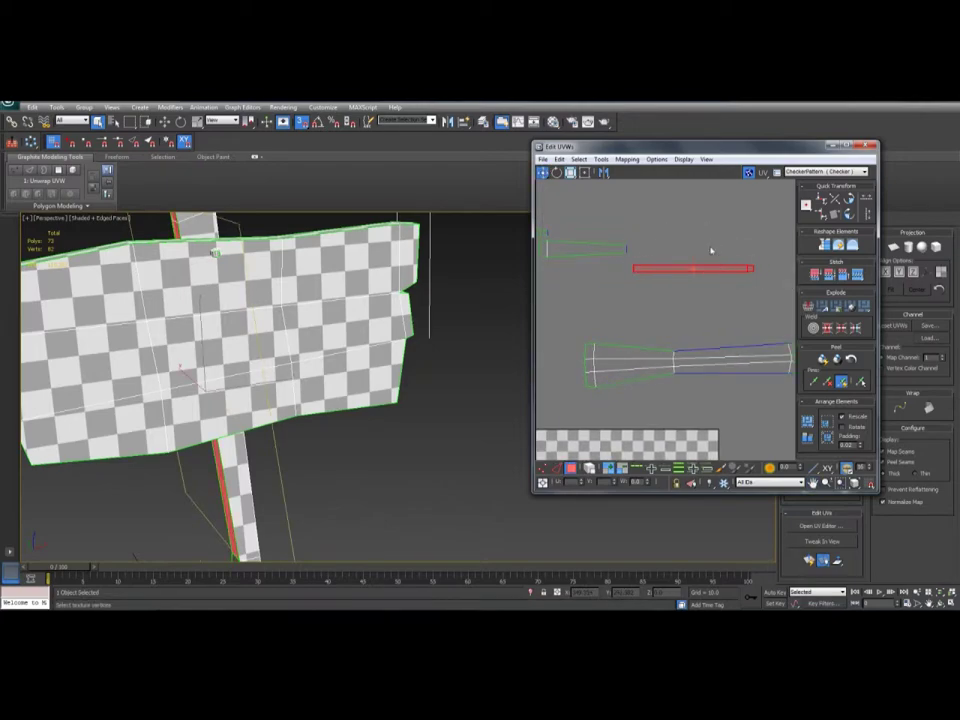
Stitch the remaining narrow post strip to the upper edge of the joined strips along both its shorter and longer sections
{"action": "left_click", "coordinate": [716, 270]}
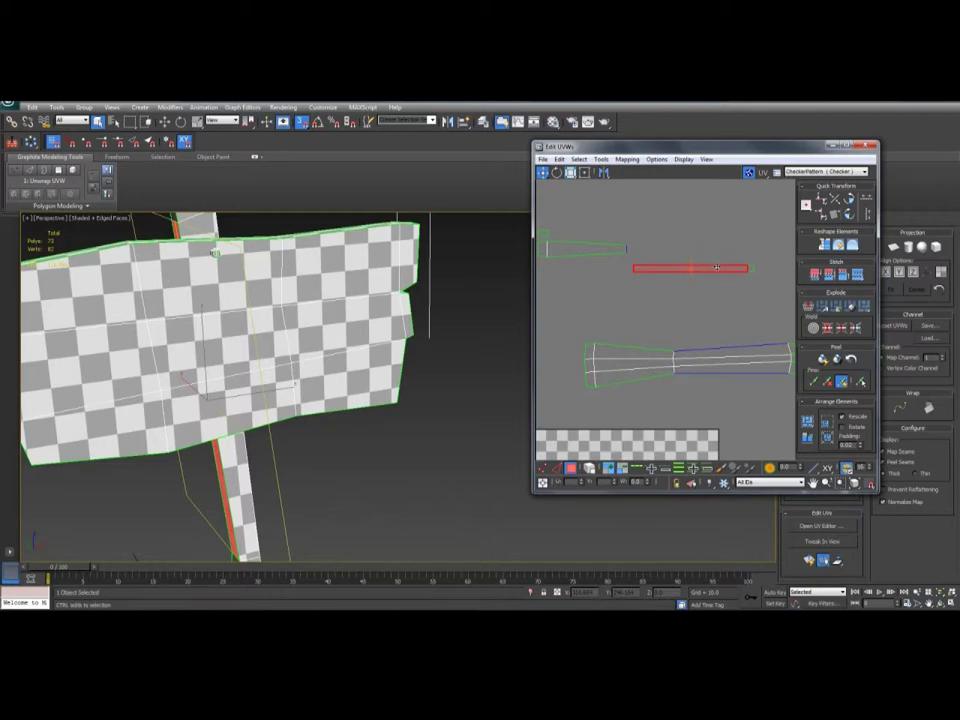
{"action": "mouse_move", "coordinate": [716, 268]}
{"action": "left_mouse_down"}
{"action": "mouse_move", "coordinate": [700, 271]}
{"action": "mouse_move", "coordinate": [726, 268]}
{"action": "left_mouse_up"}
{"action": "left_click", "coordinate": [674, 242]}
{"action": "left_click", "coordinate": [724, 300]}
{"action": "middle_click_drag", "start_coordinate": [732, 292], "coordinate": [694, 280]}
{"action": "key", "text": "2"}
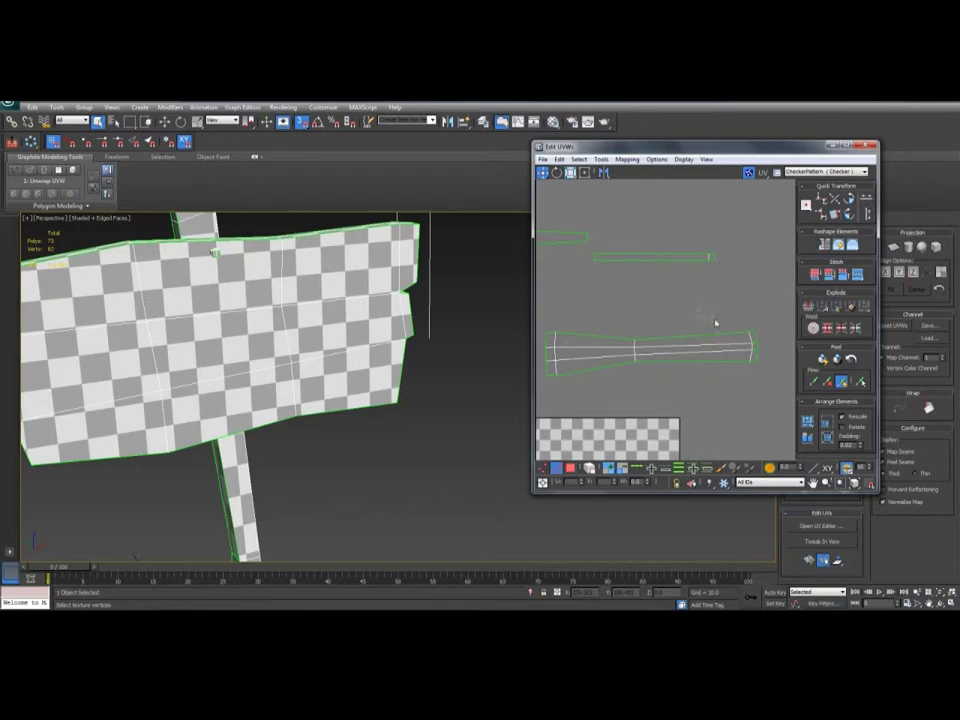
{"action": "key", "text": "2"}
{"action": "middle_click_drag", "start_coordinate": [624, 292], "coordinate": [652, 297]}
{"action": "key", "text": "2"}
{"action": "mouse_move", "coordinate": [609, 235]}
{"action": "middle_mouse_down"}
{"action": "mouse_move", "coordinate": [663, 236]}
{"action": "mouse_move", "coordinate": [622, 239]}
{"action": "middle_mouse_up"}
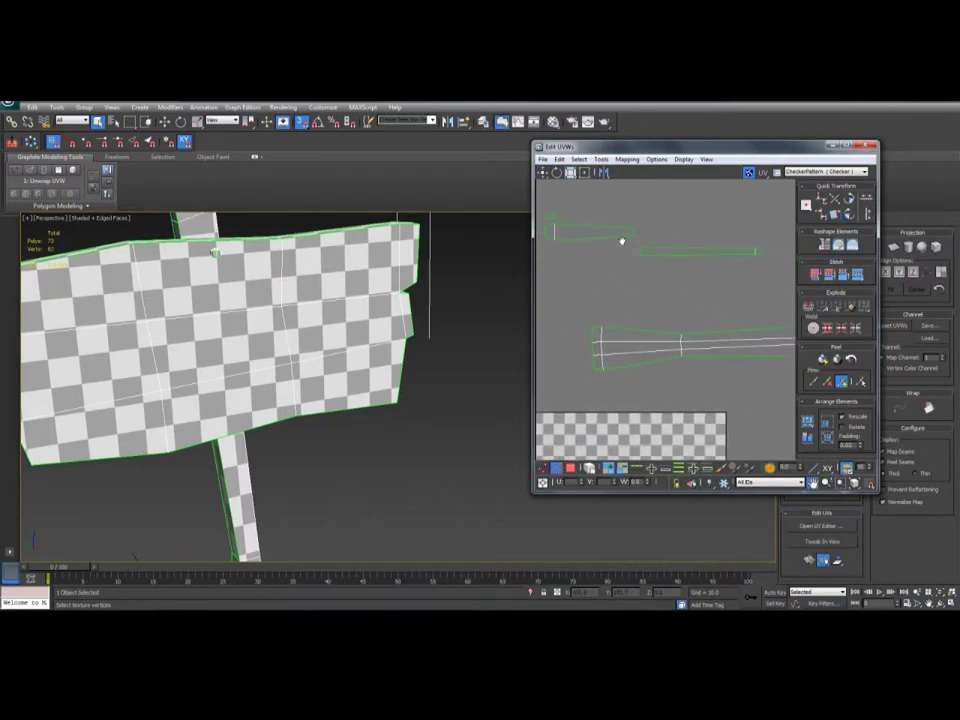
{"action": "middle_click_drag", "start_coordinate": [685, 353], "coordinate": [656, 345]}
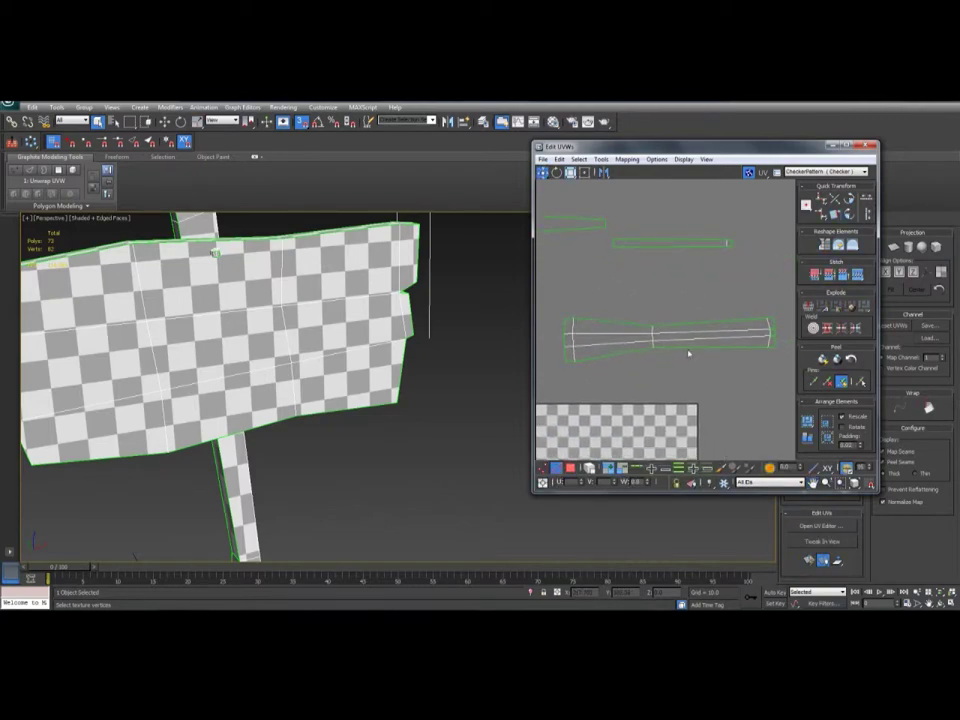
{"action": "left_click", "coordinate": [643, 325]}
{"action": "key", "text": "s"}
{"action": "scroll", "coordinate": [690, 330], "scroll_direction": "up", "scroll_amount": 2}
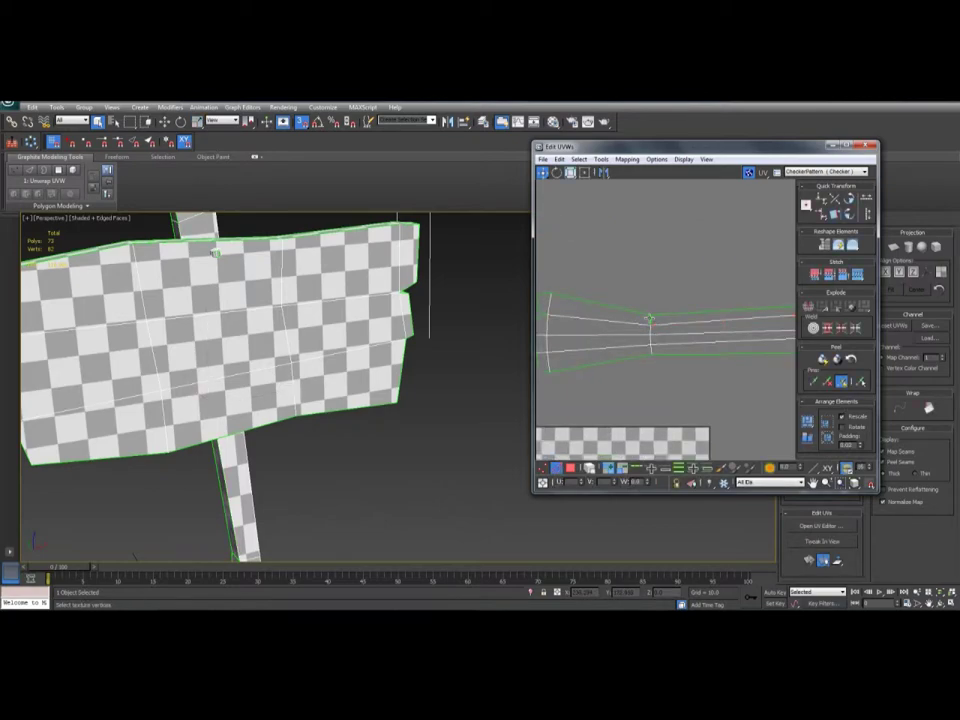
Stitch the short end seams at both ends of the joined post shell
{"action": "middle_click_drag", "start_coordinate": [638, 328], "coordinate": [683, 337]}
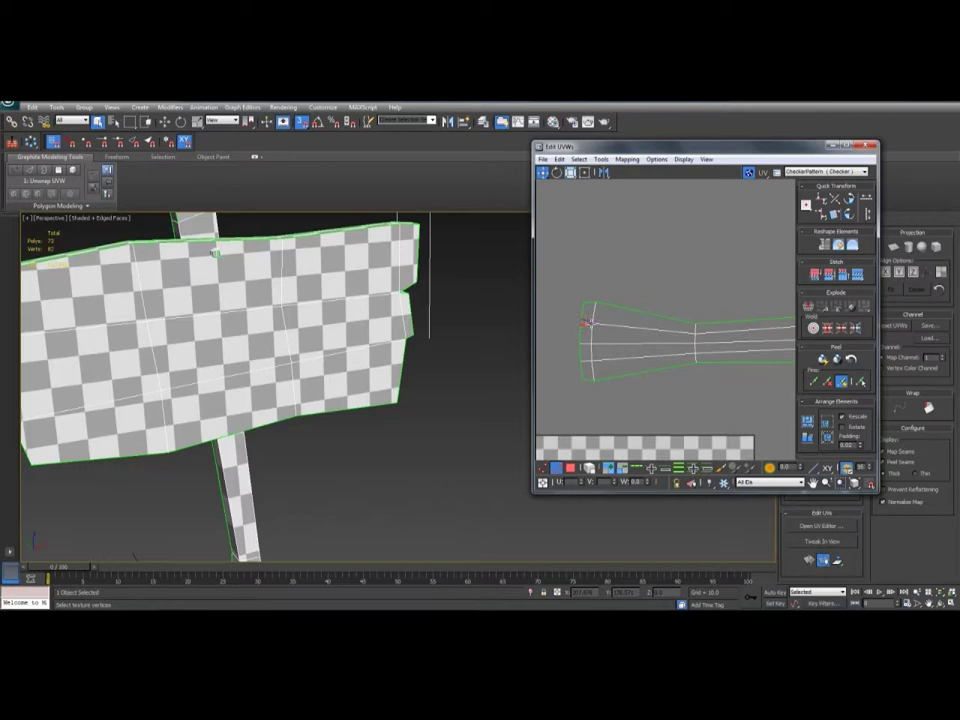
{"action": "middle_click_drag", "start_coordinate": [611, 304], "coordinate": [423, 283]}
{"action": "scroll", "coordinate": [670, 309], "scroll_direction": "up", "scroll_amount": 2}
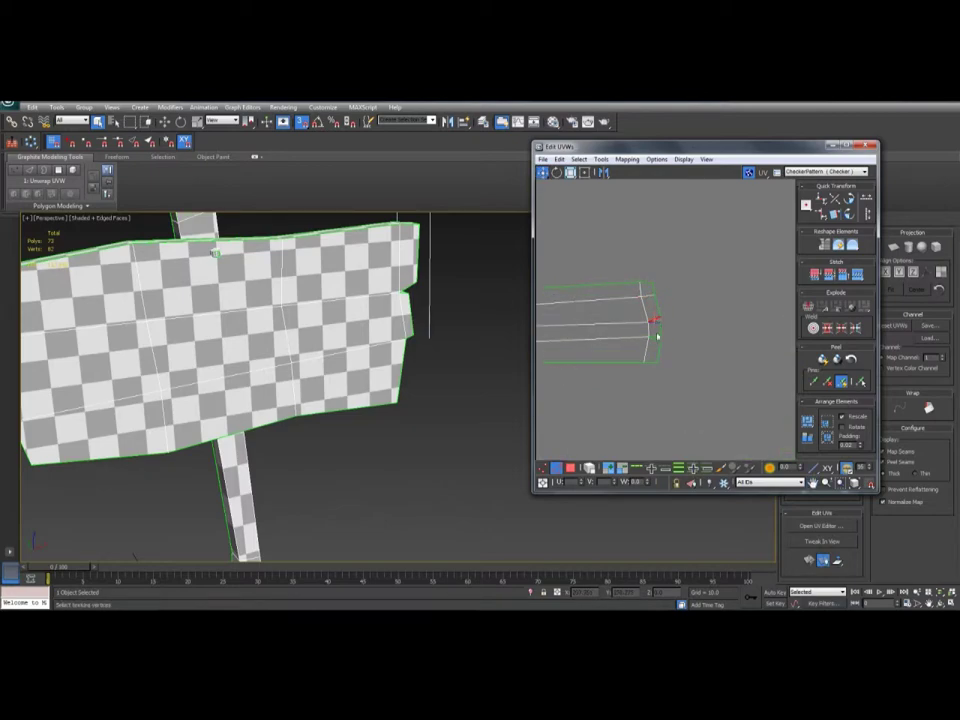
{"action": "scroll", "coordinate": [654, 345], "scroll_direction": "down", "scroll_amount": 2}
{"action": "scroll", "coordinate": [652, 354], "scroll_direction": "down", "scroll_amount": 2}
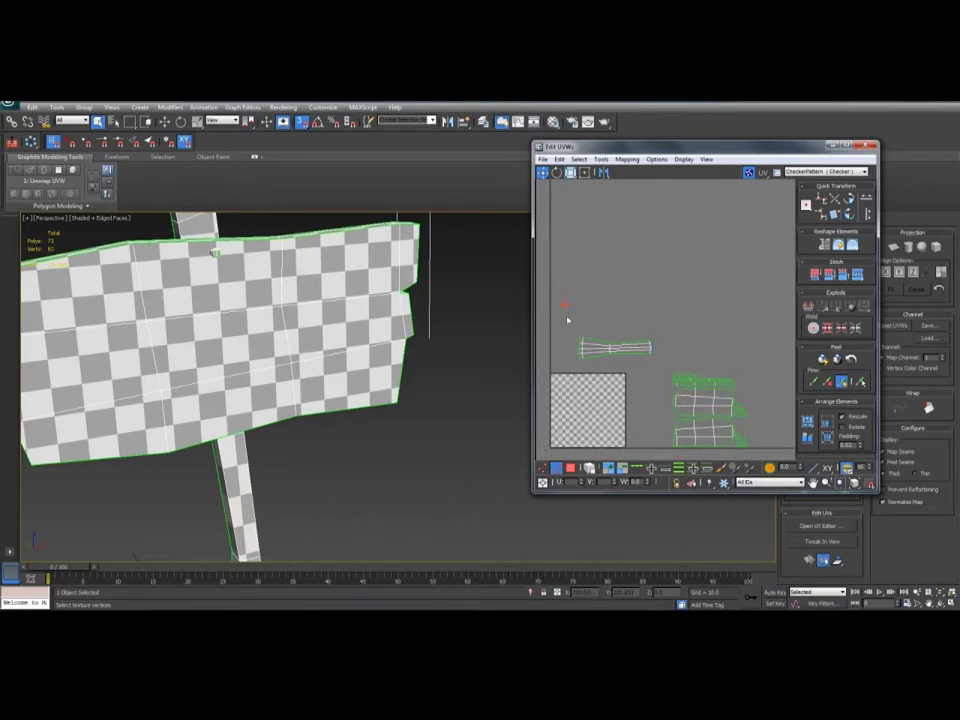
{"action": "scroll", "coordinate": [718, 349], "scroll_direction": "up", "scroll_amount": 5}
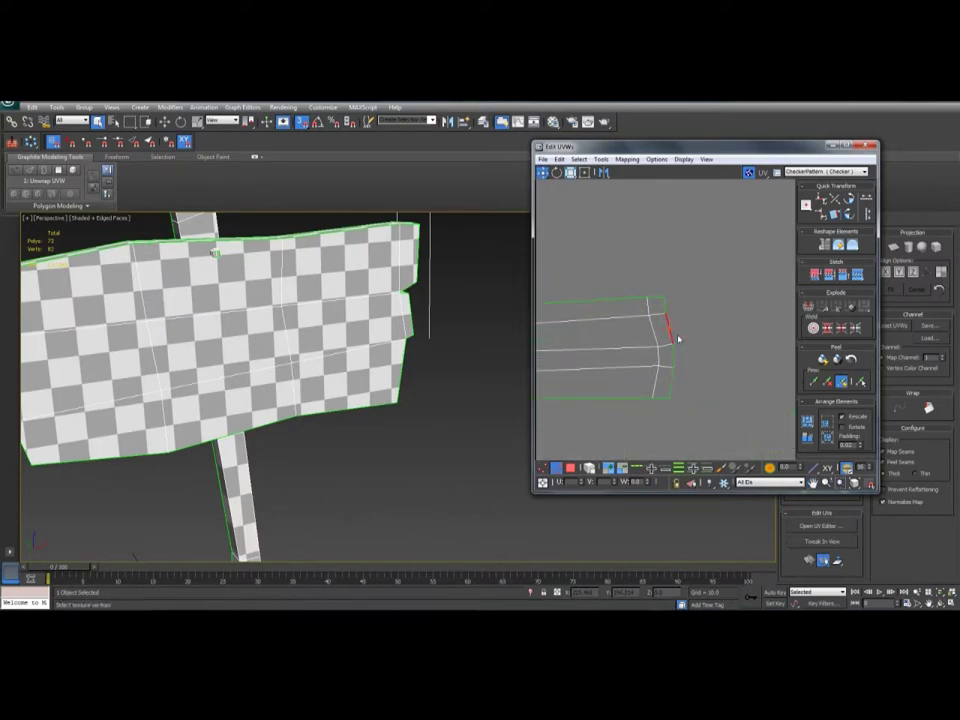
Select the whole finished post shell and move it up and to the left, clear of the other shells
{"action": "scroll", "coordinate": [678, 339], "scroll_direction": "down", "scroll_amount": 5}
{"action": "key", "text": "3"}
{"action": "left_click_drag", "start_coordinate": [692, 315], "coordinate": [553, 369]}
{"action": "scroll", "coordinate": [553, 369], "scroll_direction": "down", "scroll_amount": 1}
{"action": "middle_click_drag", "start_coordinate": [553, 369], "coordinate": [635, 356]}
{"action": "left_click_drag", "start_coordinate": [663, 333], "coordinate": [604, 281]}
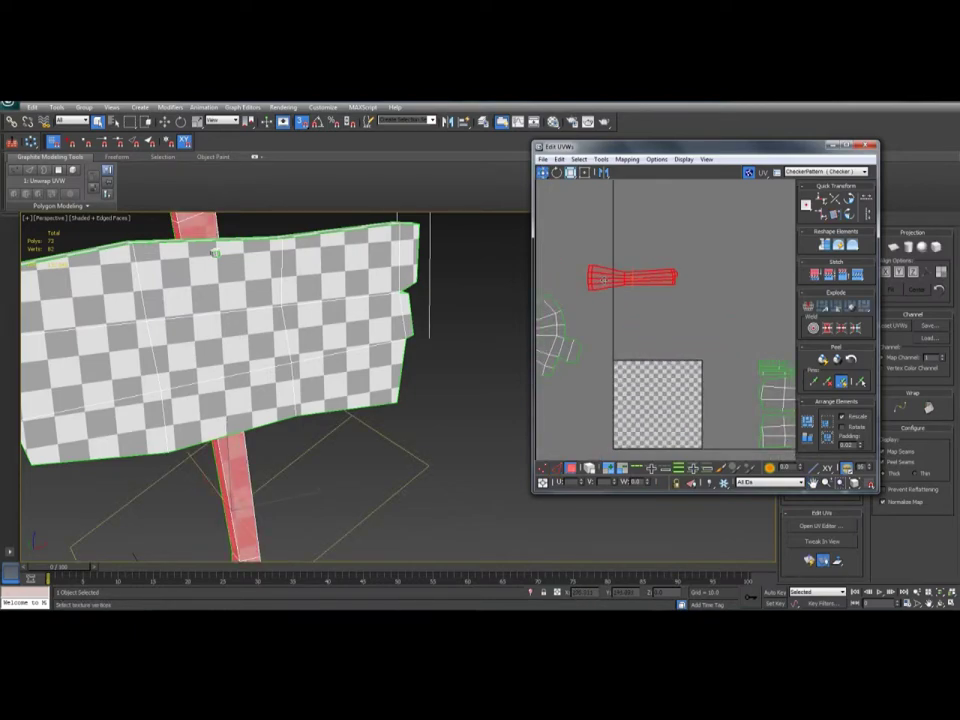
Select all the sign board's shells and orbit the model to examine the matching board faces
{"action": "middle_click_drag", "start_coordinate": [743, 350], "coordinate": [647, 279]}
{"action": "left_click_drag", "start_coordinate": [647, 279], "coordinate": [793, 407]}
{"action": "middle_click_drag", "start_coordinate": [368, 369], "coordinate": [394, 361]}
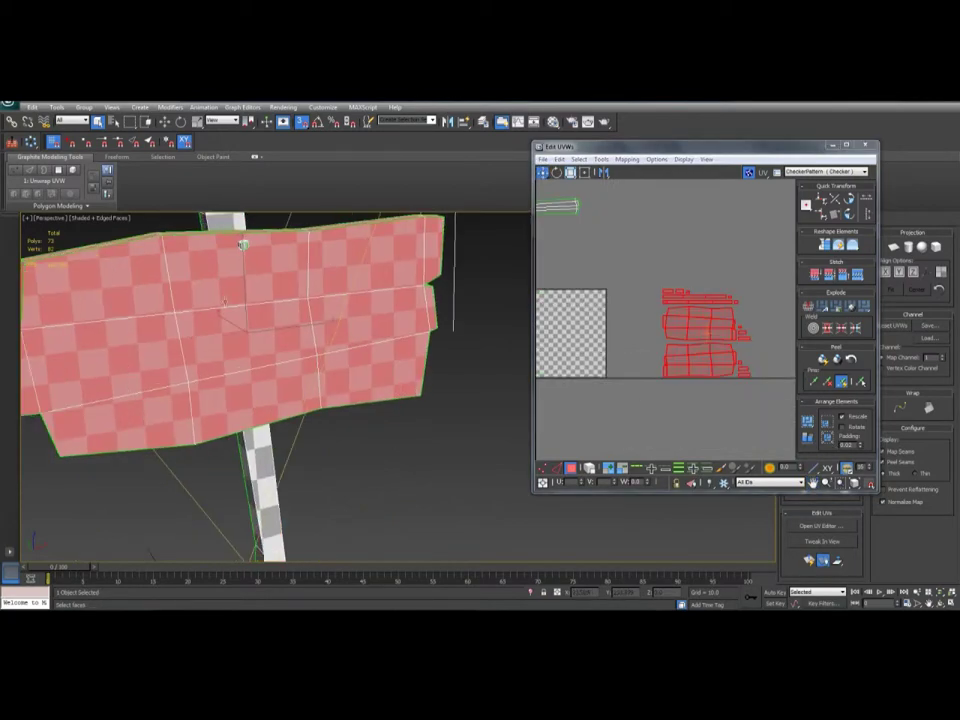
{"action": "left_click", "coordinate": [695, 320]}
{"action": "left_click", "coordinate": [680, 260]}
{"action": "left_click", "coordinate": [371, 334]}
{"action": "middle_click_drag", "start_coordinate": [376, 333], "coordinate": [520, 315], "text": "alt"}
{"action": "left_click_drag", "start_coordinate": [773, 146], "coordinate": [706, 173]}
{"action": "middle_click_drag", "start_coordinate": [405, 300], "coordinate": [262, 296], "text": "alt"}
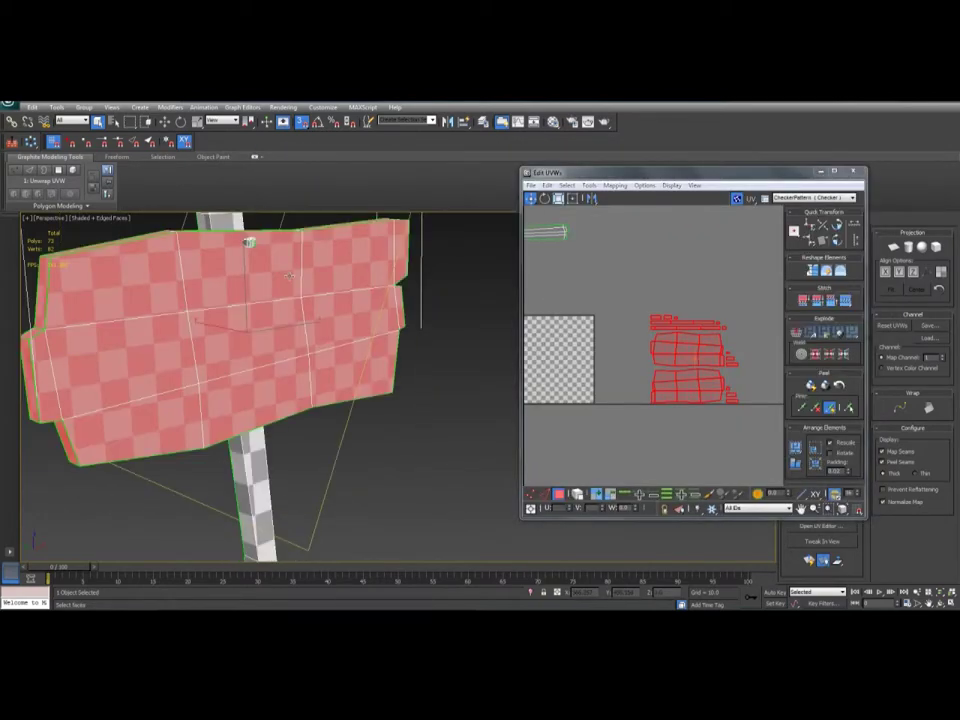
Identify the shell of the board's visible large face, select all its faces and move it down away from the other shells
{"action": "left_click", "coordinate": [243, 278]}
{"action": "middle_click_drag", "start_coordinate": [691, 385], "coordinate": [665, 378]}
{"action": "scroll", "coordinate": [634, 397], "scroll_direction": "up", "scroll_amount": 3}
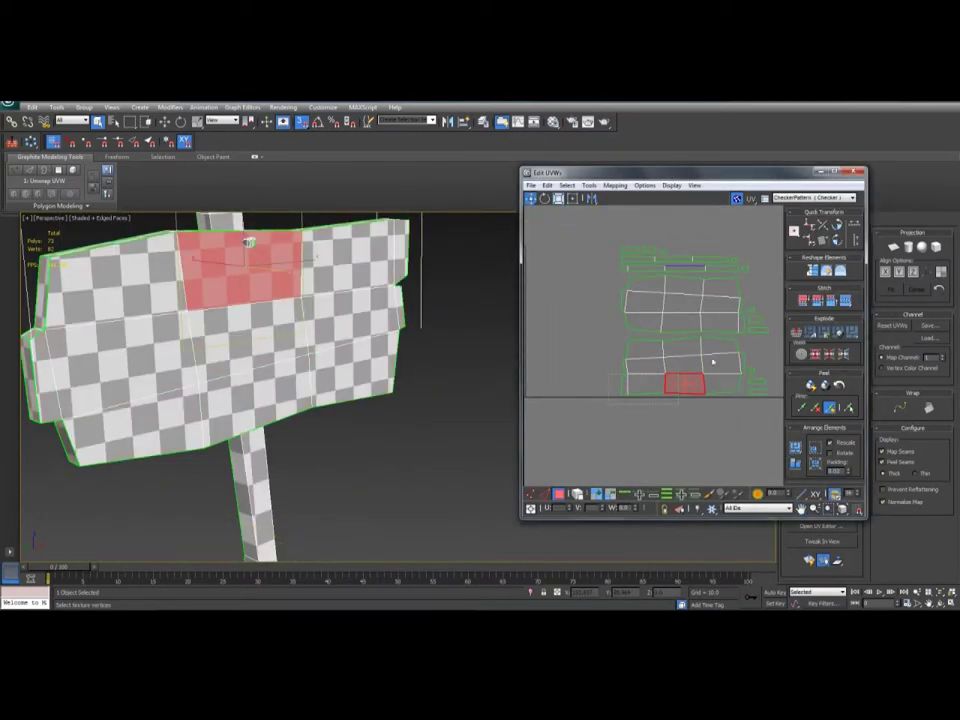
{"action": "left_click_drag", "start_coordinate": [745, 352], "coordinate": [753, 341]}
{"action": "left_click_drag", "start_coordinate": [668, 370], "coordinate": [650, 430]}
{"action": "scroll", "coordinate": [642, 433], "scroll_direction": "up", "scroll_amount": 3}
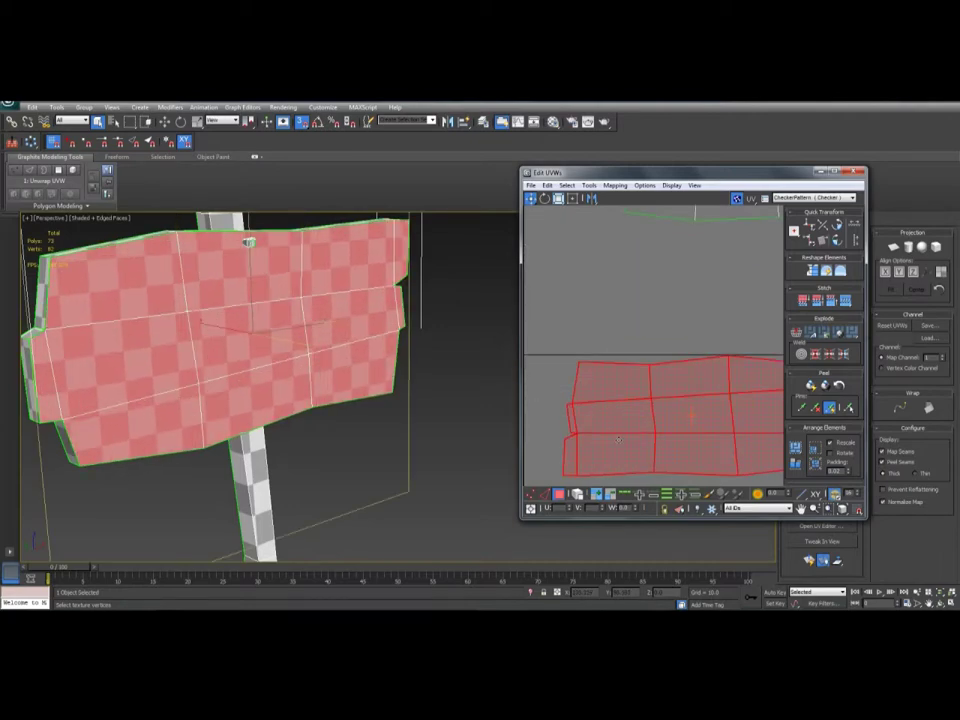
Stitch the thin side faces onto the left edge of the separated board shell
{"action": "left_click", "coordinate": [544, 494]}
{"action": "left_click", "coordinate": [580, 384]}
{"action": "middle_click_drag", "start_coordinate": [609, 390], "coordinate": [647, 380]}
{"action": "left_click", "coordinate": [611, 392]}
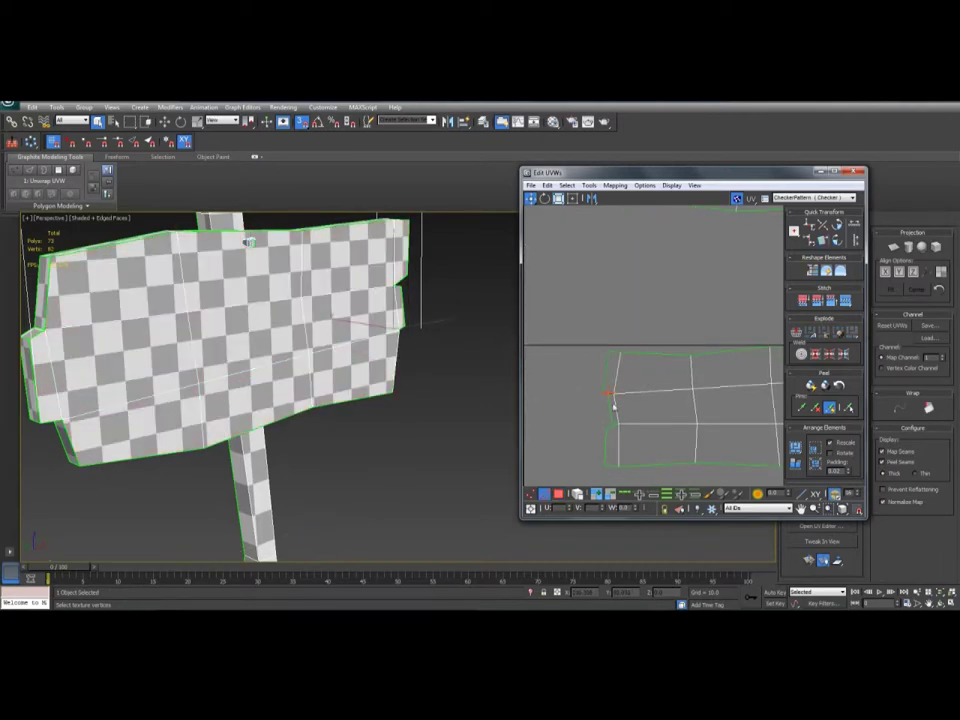
{"action": "scroll", "coordinate": [612, 423], "scroll_direction": "up", "scroll_amount": 4}
{"action": "left_click", "coordinate": [612, 377]}
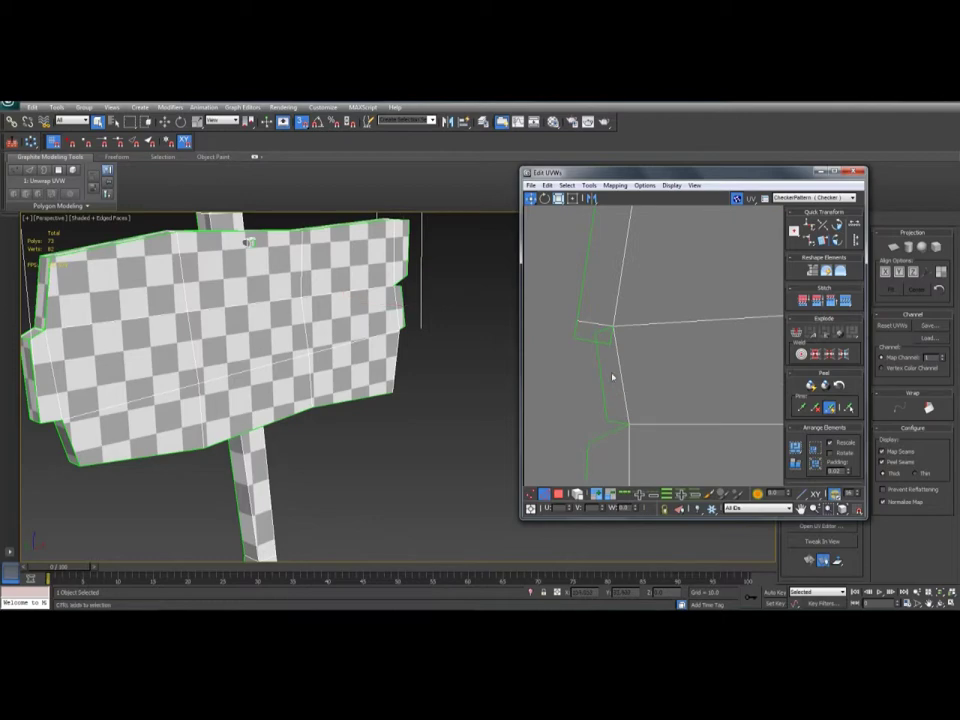
{"action": "left_click", "coordinate": [603, 330]}
{"action": "middle_click_drag", "start_coordinate": [606, 337], "coordinate": [605, 350]}
{"action": "scroll", "coordinate": [605, 350], "scroll_direction": "down", "scroll_amount": 2}
{"action": "left_click", "coordinate": [602, 384]}
Check the board's left-hand faces on the model, then stitch the long thin strip to the upper edge of that board shell
{"action": "key", "text": "3"}
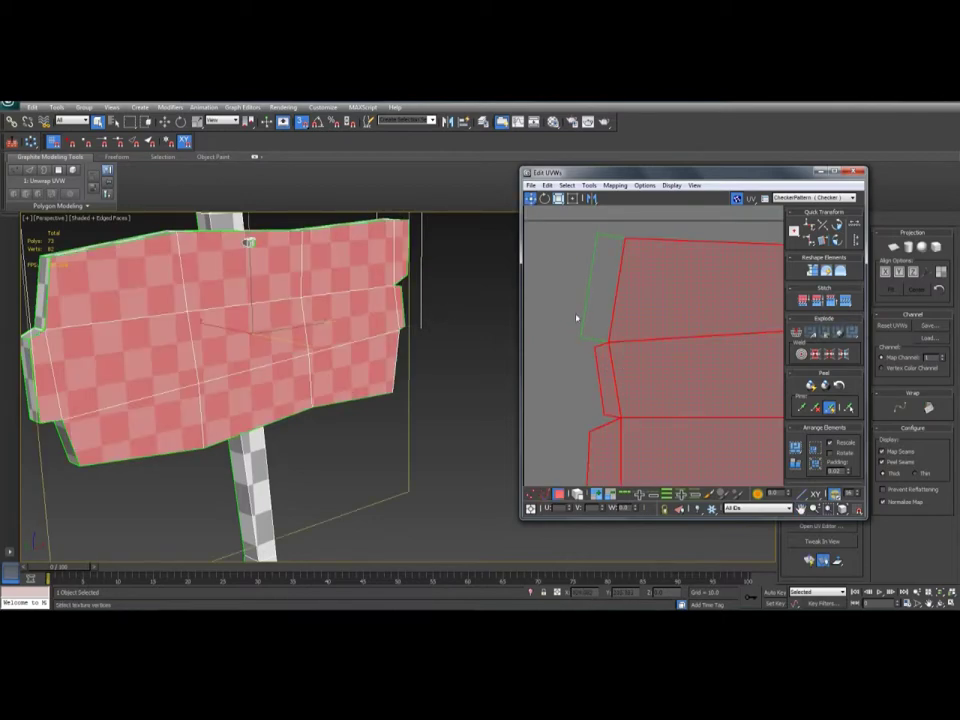
{"action": "left_click_drag", "start_coordinate": [576, 317], "coordinate": [640, 450]}
{"action": "middle_click_drag", "start_coordinate": [318, 392], "coordinate": [208, 384], "text": "alt"}
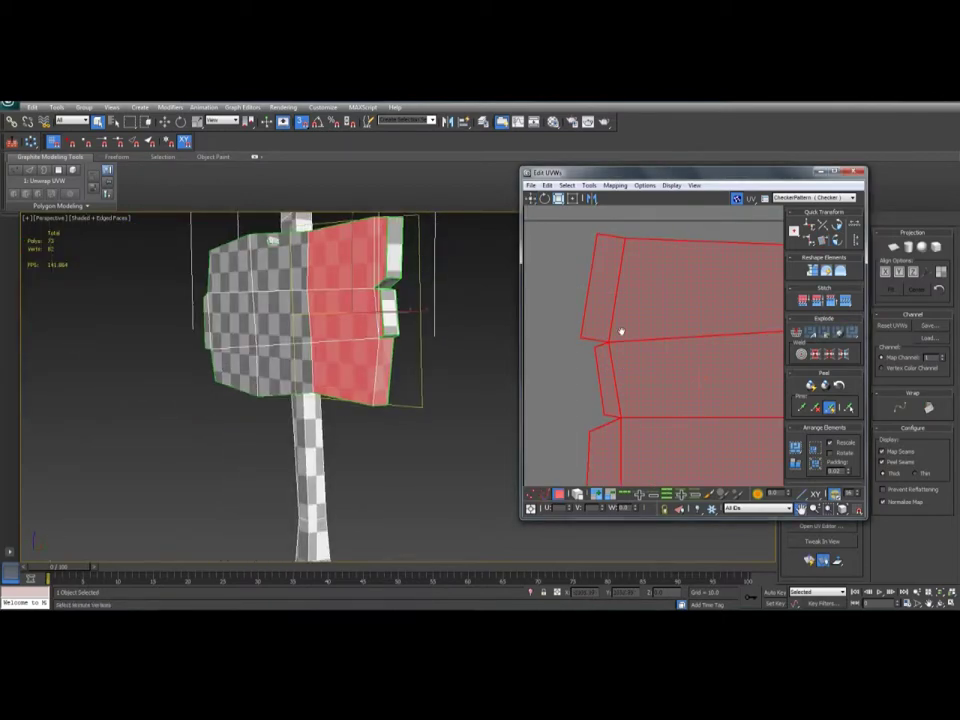
{"action": "middle_click_drag", "start_coordinate": [621, 332], "coordinate": [557, 344]}
{"action": "scroll", "coordinate": [570, 340], "scroll_direction": "down", "scroll_amount": 2}
{"action": "key", "text": "2"}
{"action": "left_click", "coordinate": [623, 270]}
{"action": "middle_click_drag", "start_coordinate": [648, 290], "coordinate": [612, 331]}
{"action": "scroll", "coordinate": [672, 303], "scroll_direction": "down", "scroll_amount": 3}
{"action": "key", "text": "3"}
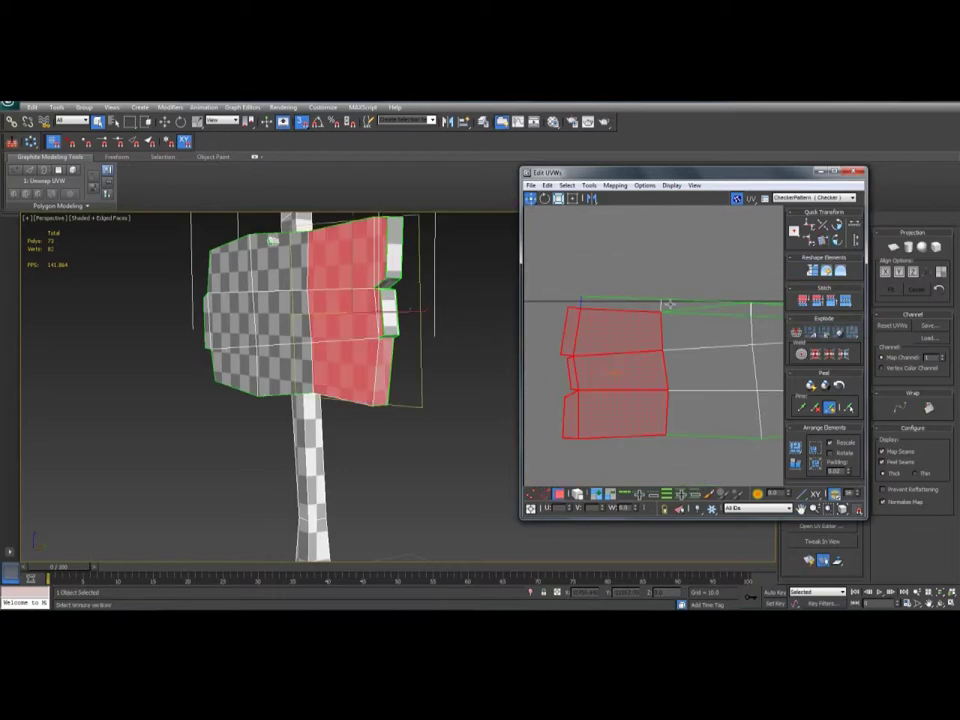
Separate the middle and right sections of the thin strip from the board shell and move them above its upper edge
{"action": "middle_click_drag", "start_coordinate": [672, 305], "coordinate": [619, 317]}
{"action": "left_click", "coordinate": [603, 317]}
{"action": "left_click_drag", "start_coordinate": [614, 322], "coordinate": [614, 275]}
{"action": "left_click", "coordinate": [696, 326]}
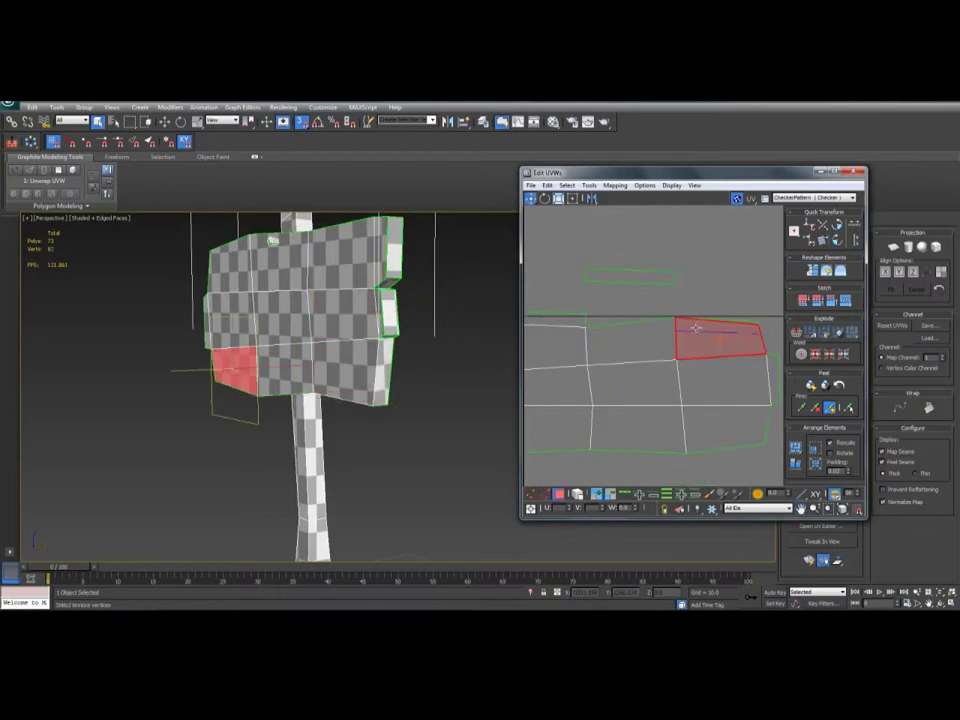
{"action": "middle_click_drag", "start_coordinate": [733, 333], "coordinate": [690, 335]}
{"action": "scroll", "coordinate": [690, 335], "scroll_direction": "up", "scroll_amount": 2}
{"action": "left_click", "coordinate": [723, 321]}
{"action": "left_click_drag", "start_coordinate": [717, 321], "coordinate": [734, 289]}
{"action": "key", "text": "2"}
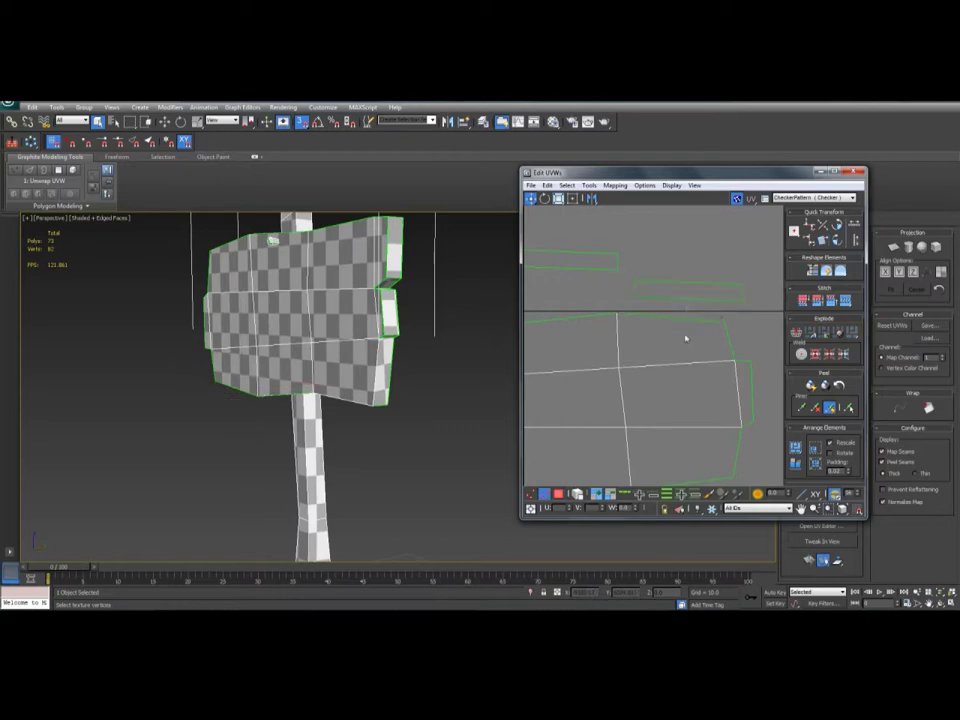
Stitch the right and middle sections of the thin strip to the board shell's upper edge
{"action": "left_click", "coordinate": [680, 319]}
{"action": "key", "text": "s"}
{"action": "left_click", "coordinate": [575, 317]}
{"action": "key", "text": "s"}
Stitch the short seams between neighbouring sections of the thin strip along the board shell's upper edge
{"action": "left_click", "coordinate": [617, 307]}
{"action": "middle_click_drag", "start_coordinate": [616, 307], "coordinate": [715, 322]}
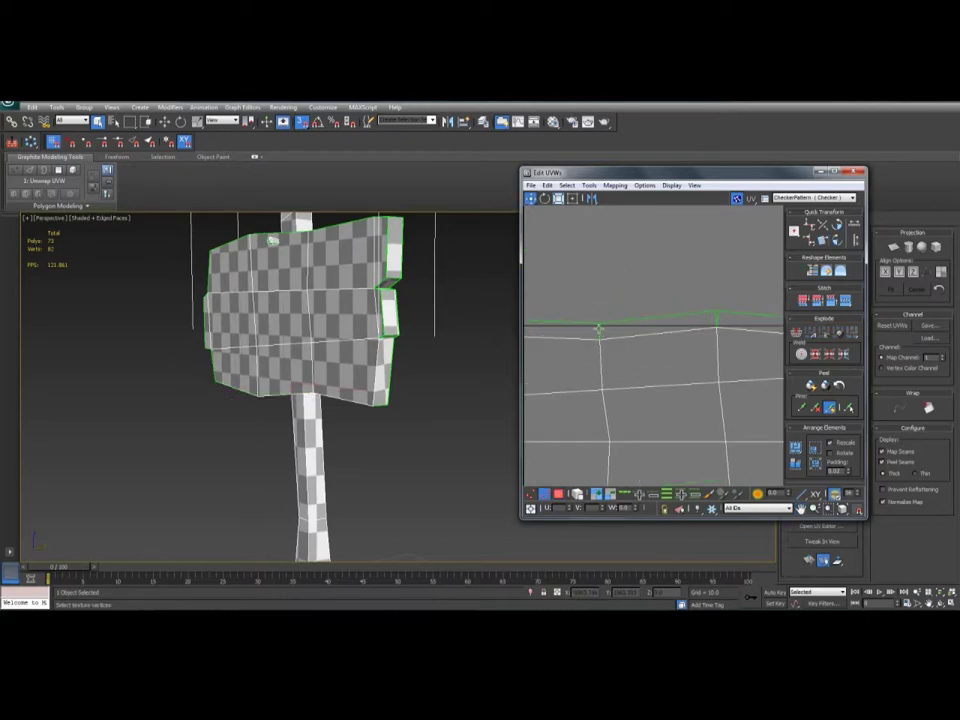
{"action": "left_click", "coordinate": [599, 330]}
{"action": "key", "text": "s"}
{"action": "left_click", "coordinate": [717, 322]}
{"action": "key", "text": "s"}
Stitch the small side face to the upper part of the board shell's right edge and dismiss the script error
{"action": "middle_click_drag", "start_coordinate": [718, 346], "coordinate": [566, 290]}
{"action": "scroll", "coordinate": [643, 316], "scroll_direction": "down", "scroll_amount": 1}
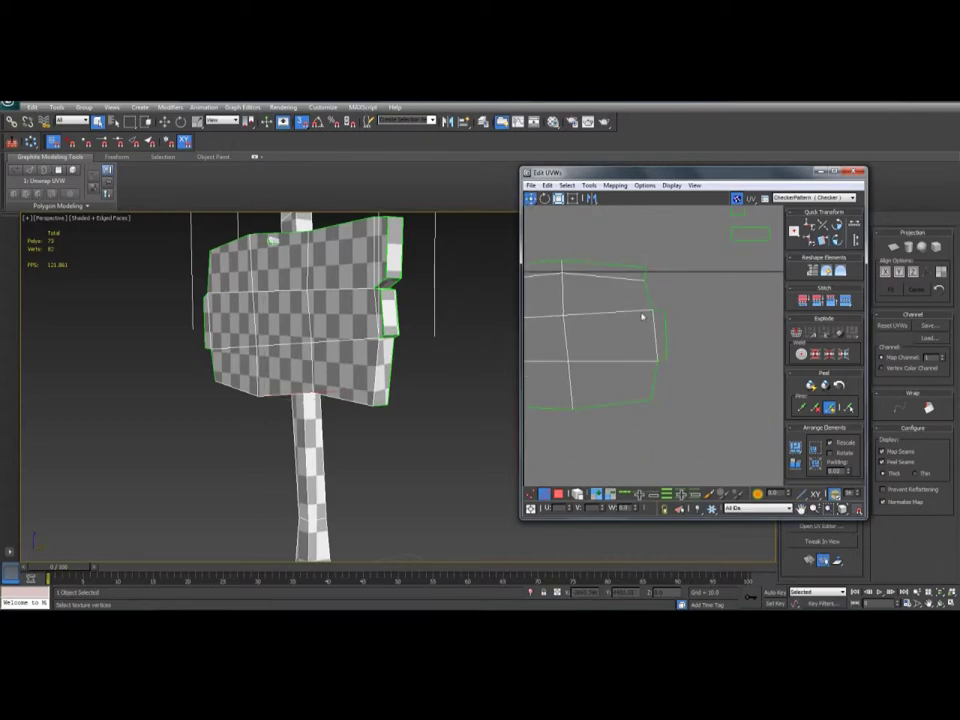
{"action": "left_click", "coordinate": [649, 301]}
{"action": "key", "text": "s"}
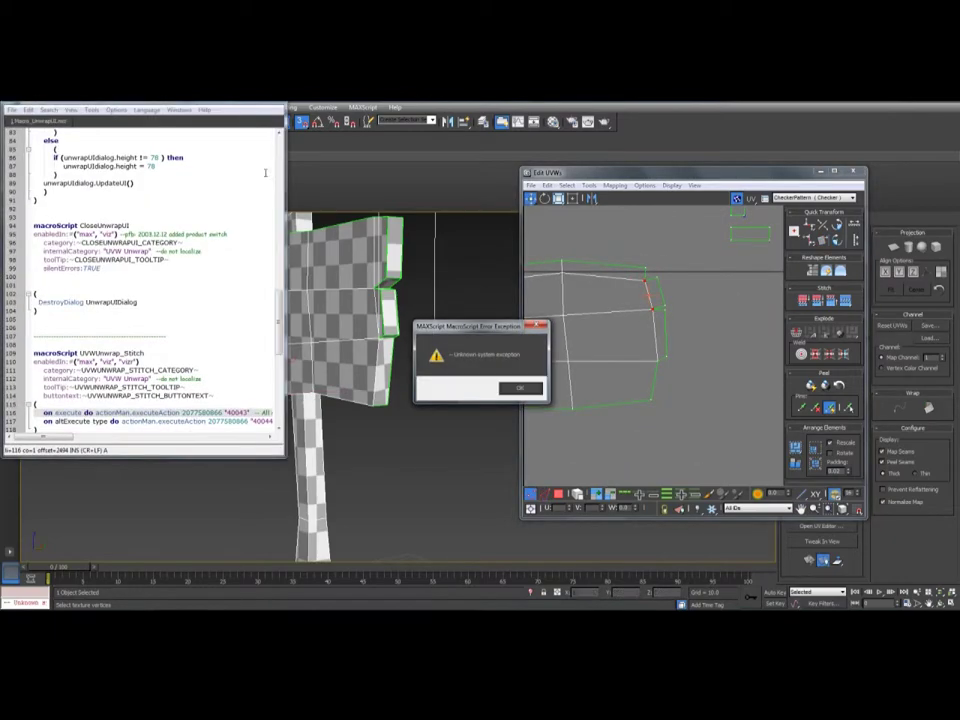
{"action": "key", "text": "Return"}
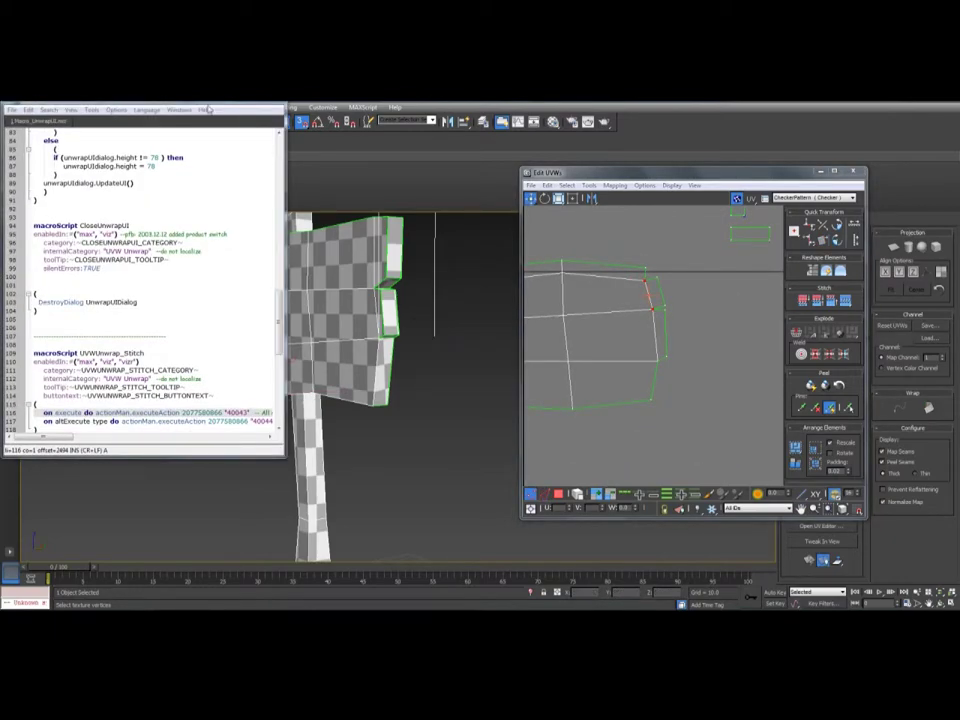
Close the script window and quit the program, saving the scene as orc_sign
{"action": "left_click", "coordinate": [273, 101]}
{"action": "left_click", "coordinate": [941, 102]}
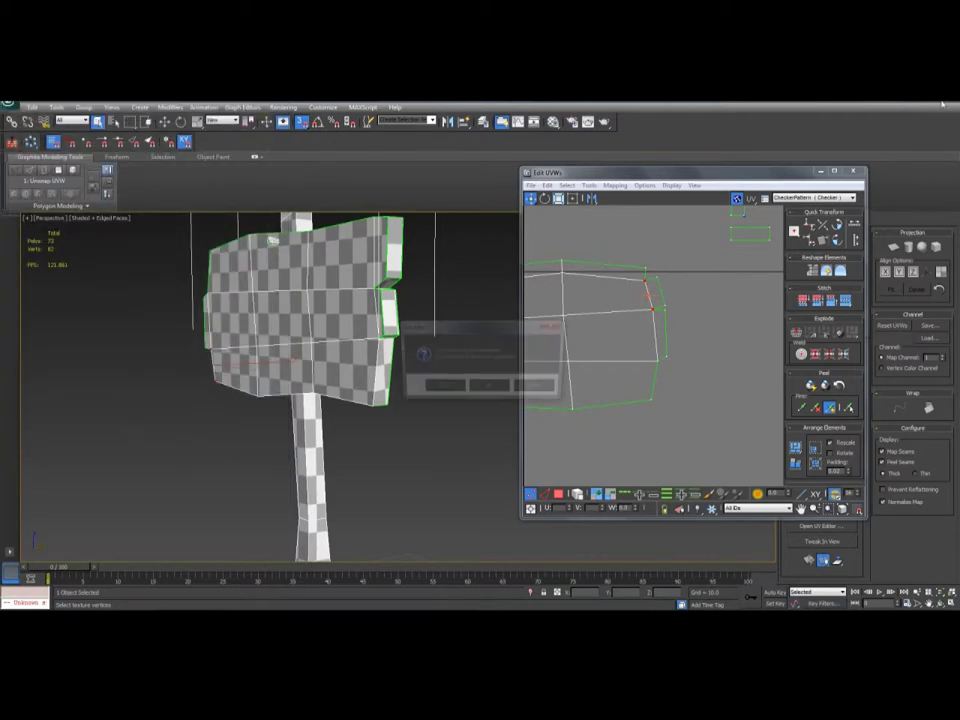
{"action": "left_click", "coordinate": [455, 391]}
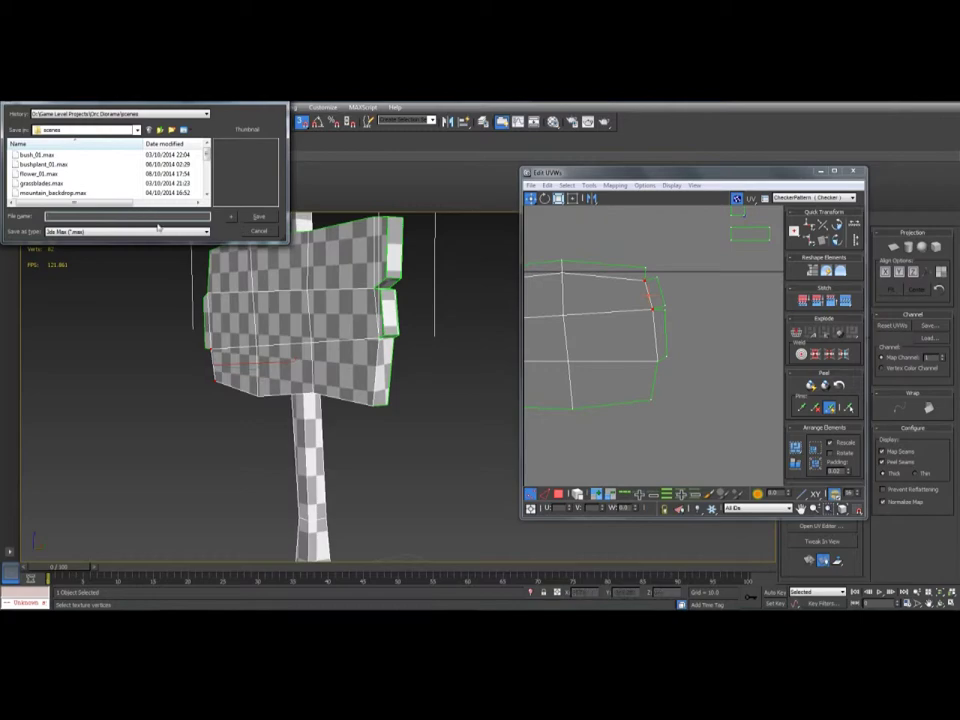
{"action": "type", "text": "orc_sign"}
{"action": "key", "text": "Return"}
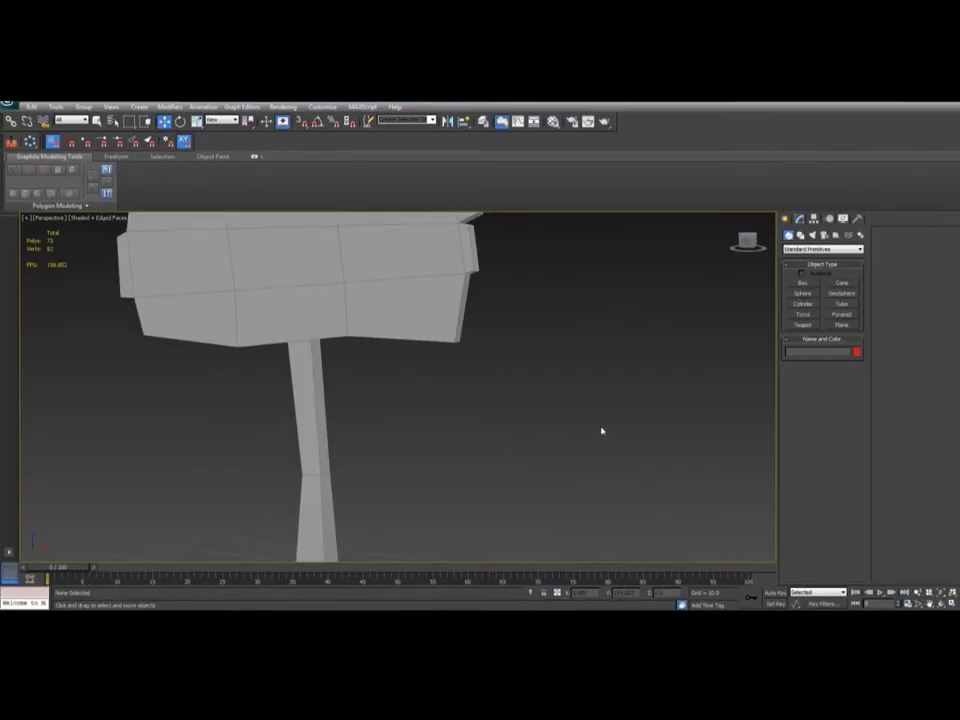
Select the sign in the reopened scene and open its Unwrap UVW editor in edge selection mode
{"action": "middle_click_drag", "start_coordinate": [603, 430], "coordinate": [641, 465]}
{"action": "left_click", "coordinate": [346, 262]}
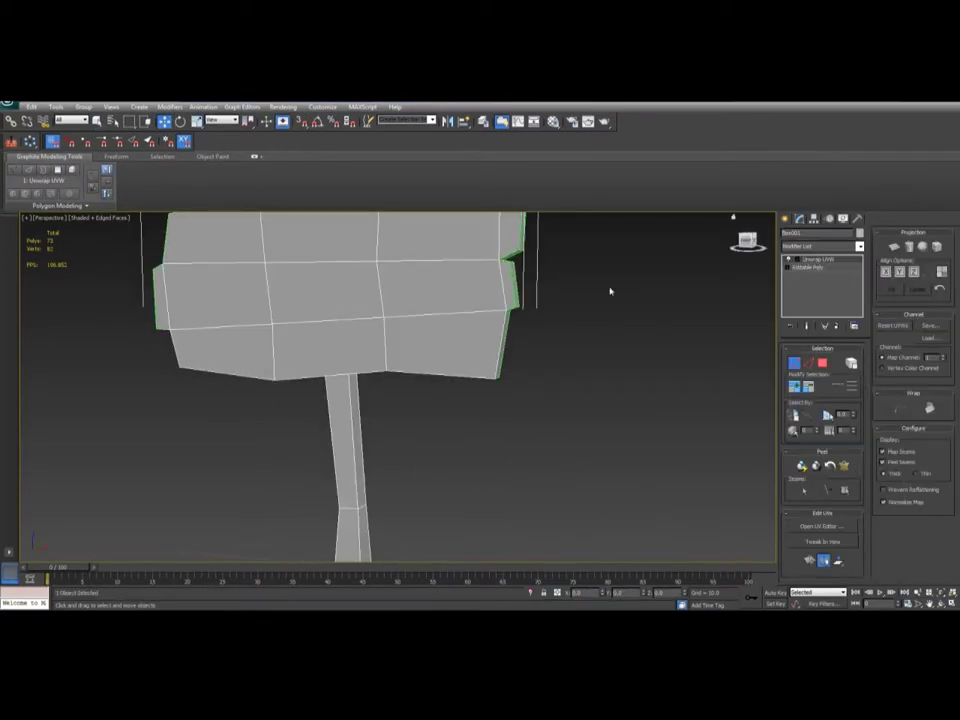
{"action": "middle_click_drag", "start_coordinate": [608, 287], "coordinate": [337, 275], "text": "alt"}
{"action": "scroll", "coordinate": [263, 274], "scroll_direction": "up", "scroll_amount": 3}
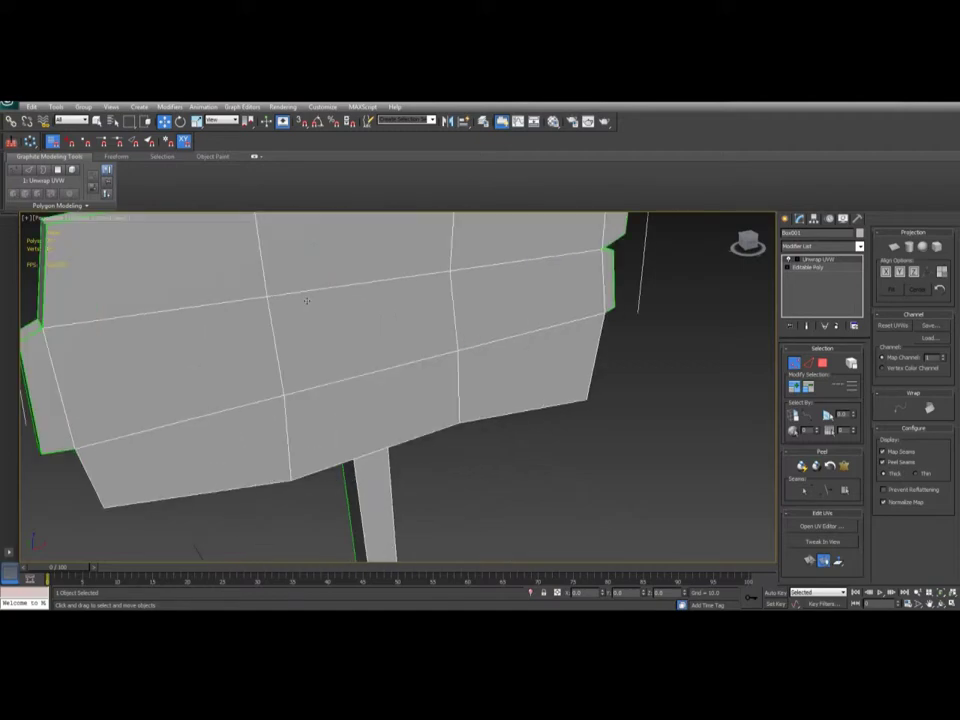
{"action": "middle_click_drag", "start_coordinate": [268, 273], "coordinate": [406, 264], "text": "alt"}
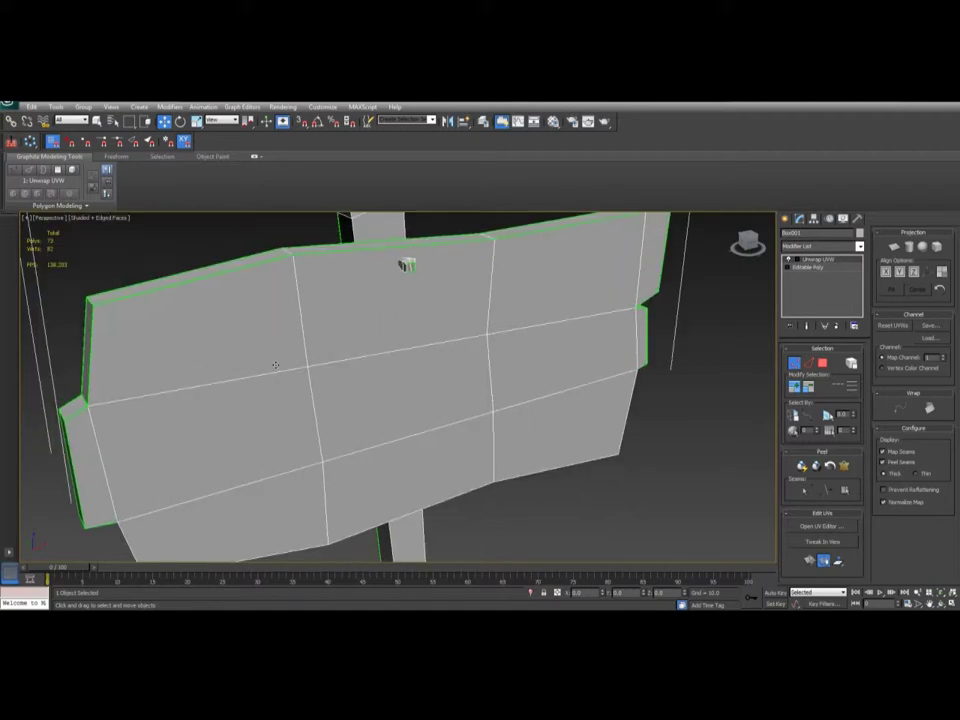
{"action": "key", "text": "2"}
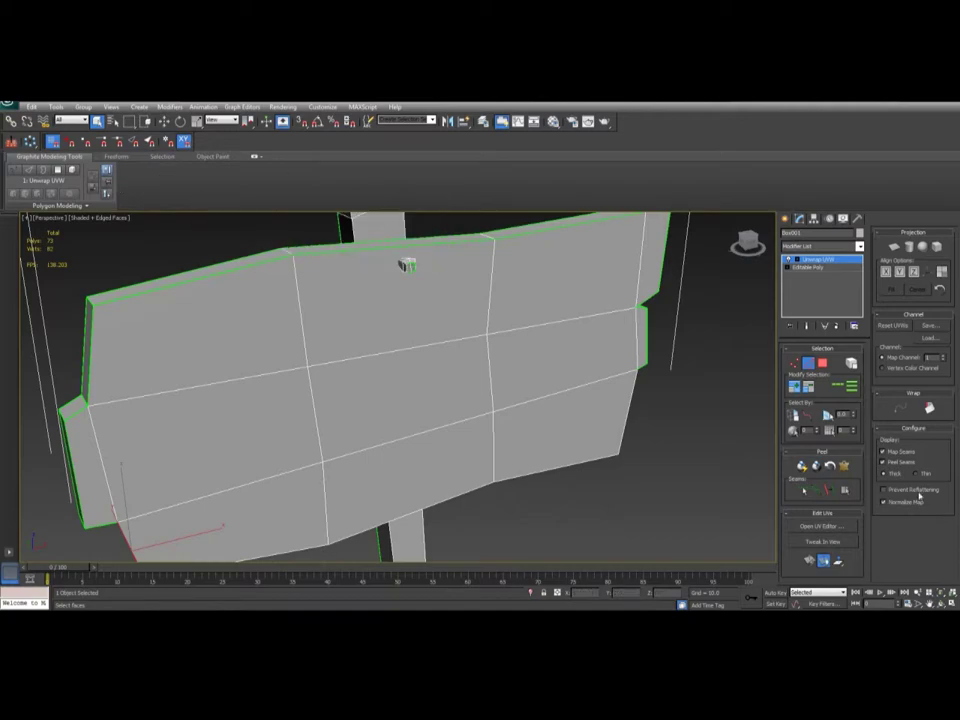
{"action": "left_click", "coordinate": [848, 524]}
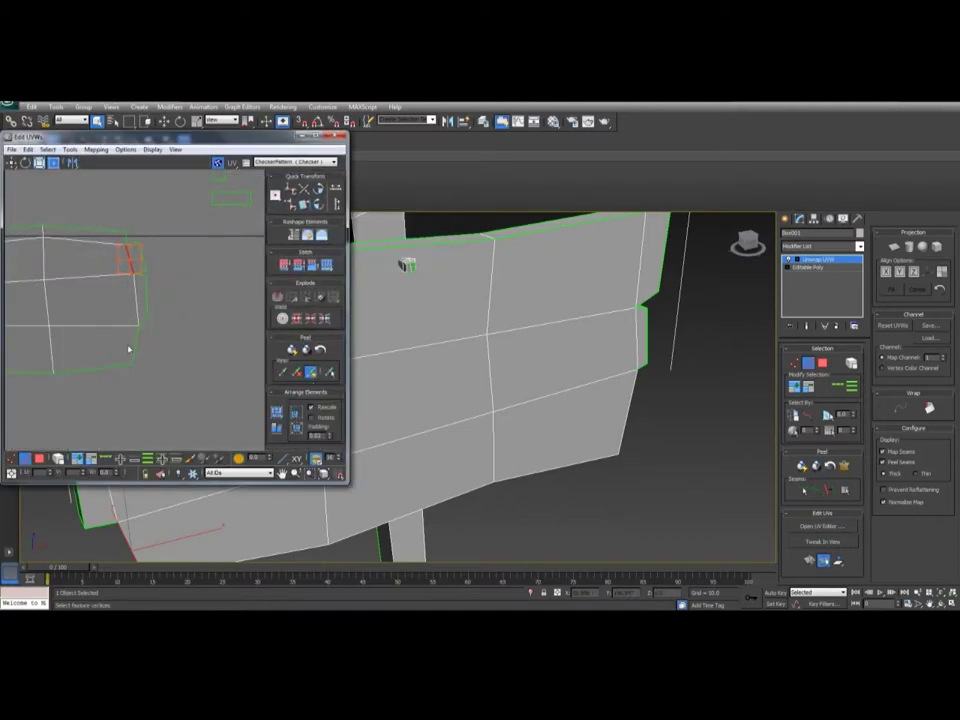
{"action": "middle_click_drag", "start_coordinate": [117, 289], "coordinate": [125, 292]}
{"action": "left_click", "coordinate": [15, 165]}
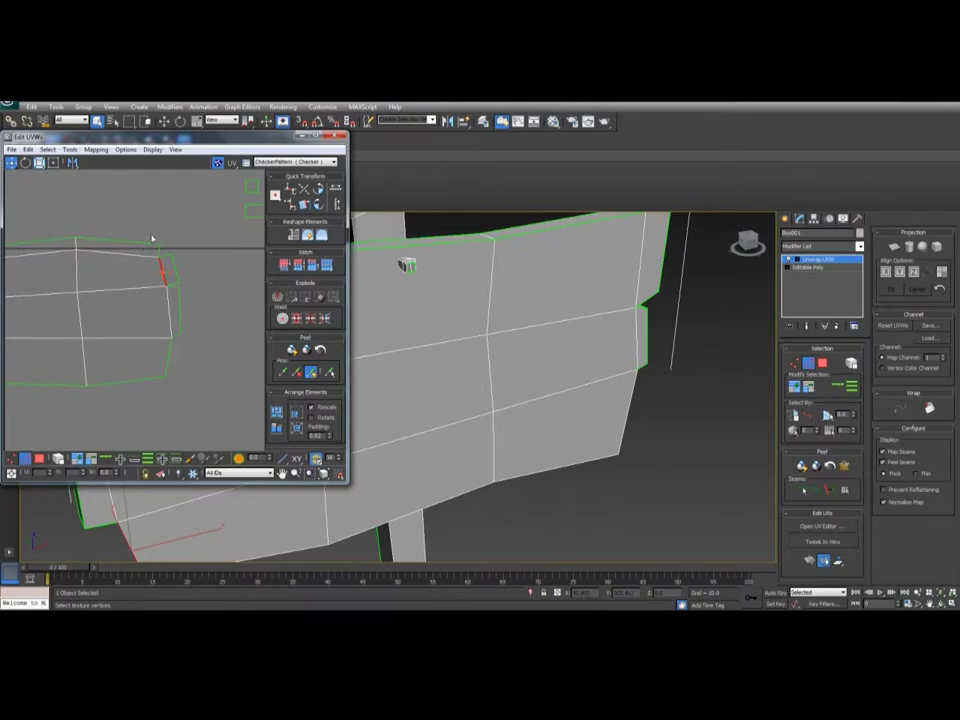
Stitch the first section of the thin lower strip to the front board shell's bottom edge
{"action": "left_click", "coordinate": [193, 347]}
{"action": "middle_click_drag", "start_coordinate": [133, 390], "coordinate": [243, 349]}
{"action": "left_click", "coordinate": [184, 377]}
{"action": "left_click", "coordinate": [188, 371]}
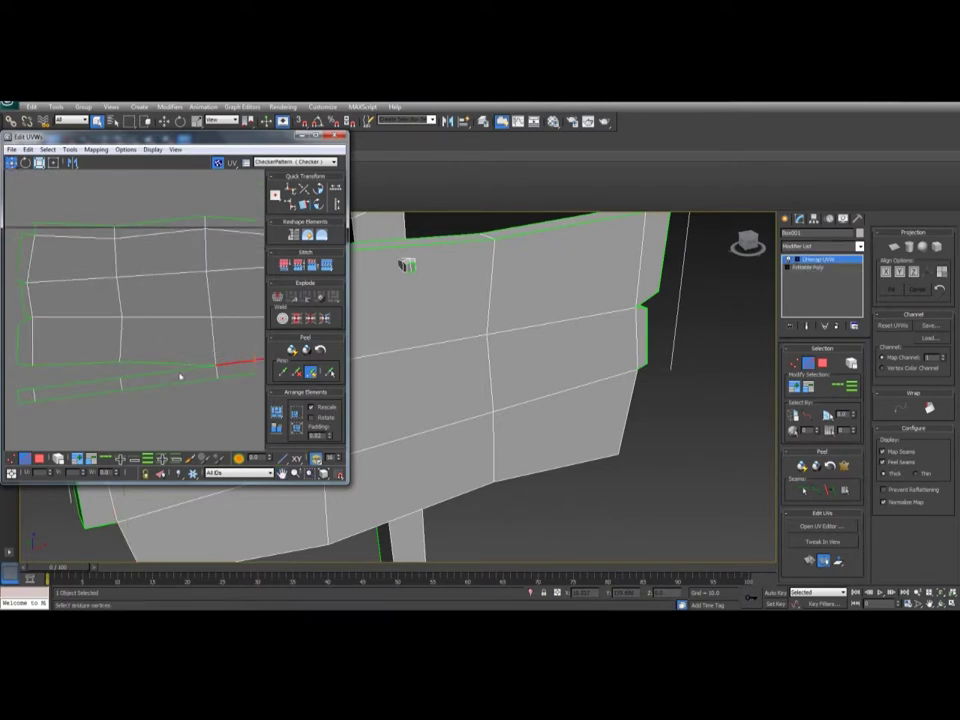
{"action": "middle_click_drag", "start_coordinate": [100, 370], "coordinate": [187, 362]}
{"action": "key", "text": "3"}
{"action": "left_click", "coordinate": [158, 379]}
{"action": "key", "text": "2"}
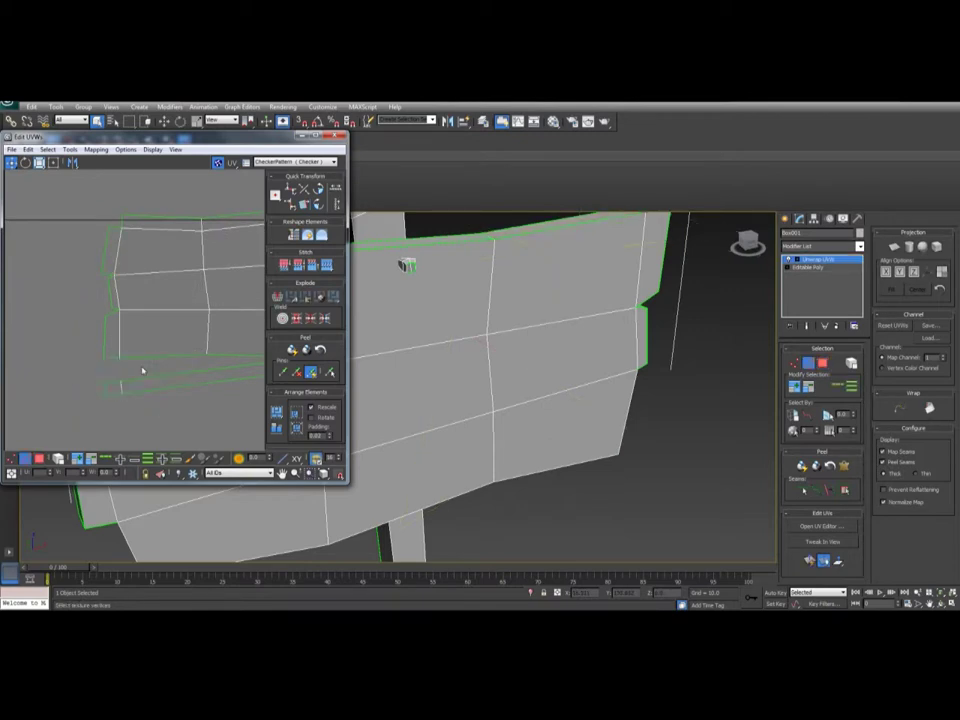
Stitch the remaining seams between the thin lower strip and the front board shell's bottom edge
{"action": "left_click", "coordinate": [142, 358]}
{"action": "key", "text": "ctrl+w"}
{"action": "left_click", "coordinate": [115, 359]}
{"action": "middle_click_drag", "start_coordinate": [188, 366], "coordinate": [138, 366]}
{"action": "key", "text": "ctrl+w"}
{"action": "left_click", "coordinate": [171, 356]}
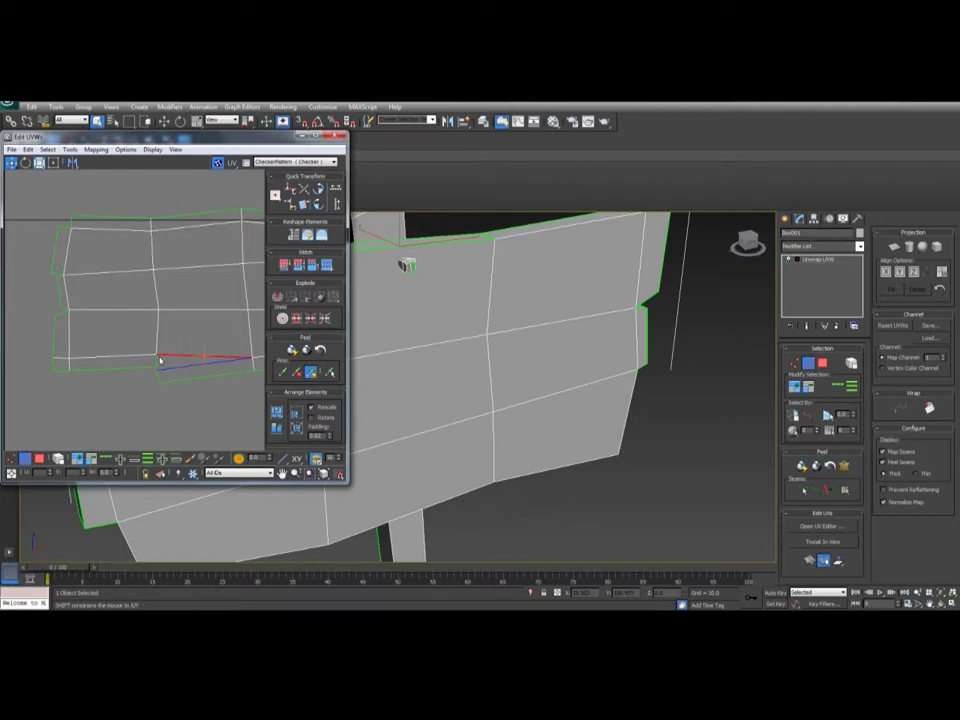
{"action": "scroll", "coordinate": [160, 370], "scroll_direction": "up", "scroll_amount": 3}
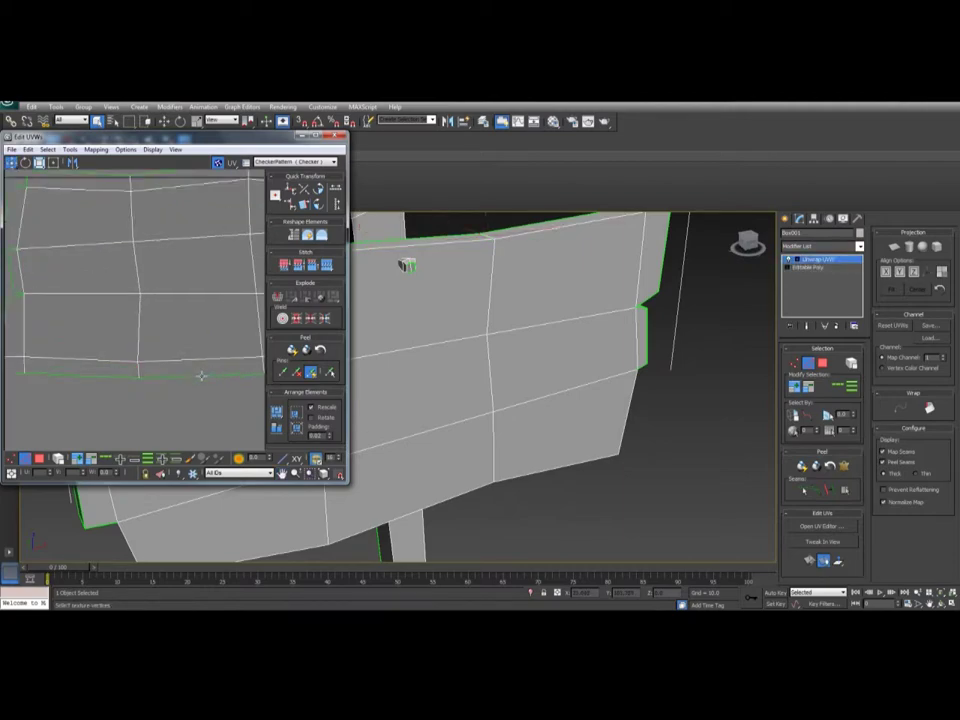
{"action": "middle_click_drag", "start_coordinate": [201, 376], "coordinate": [178, 373]}
{"action": "scroll", "coordinate": [178, 373], "scroll_direction": "down", "scroll_amount": 3}
{"action": "middle_click_drag", "start_coordinate": [99, 364], "coordinate": [152, 371]}
Try to stitch the short notch edges between the strip faces on the board shell's left side, undoing the attempts
{"action": "scroll", "coordinate": [152, 371], "scroll_direction": "up", "scroll_amount": 5}
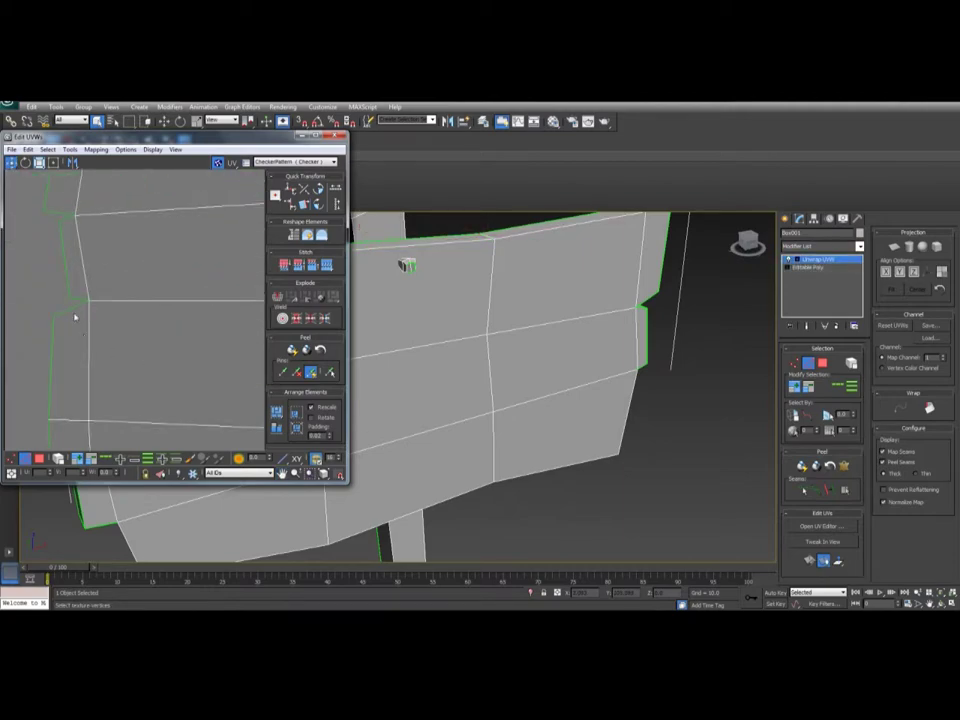
{"action": "left_click", "coordinate": [69, 311]}
{"action": "key", "text": "ctrl+w"}
{"action": "middle_click_drag", "start_coordinate": [53, 220], "coordinate": [69, 255]}
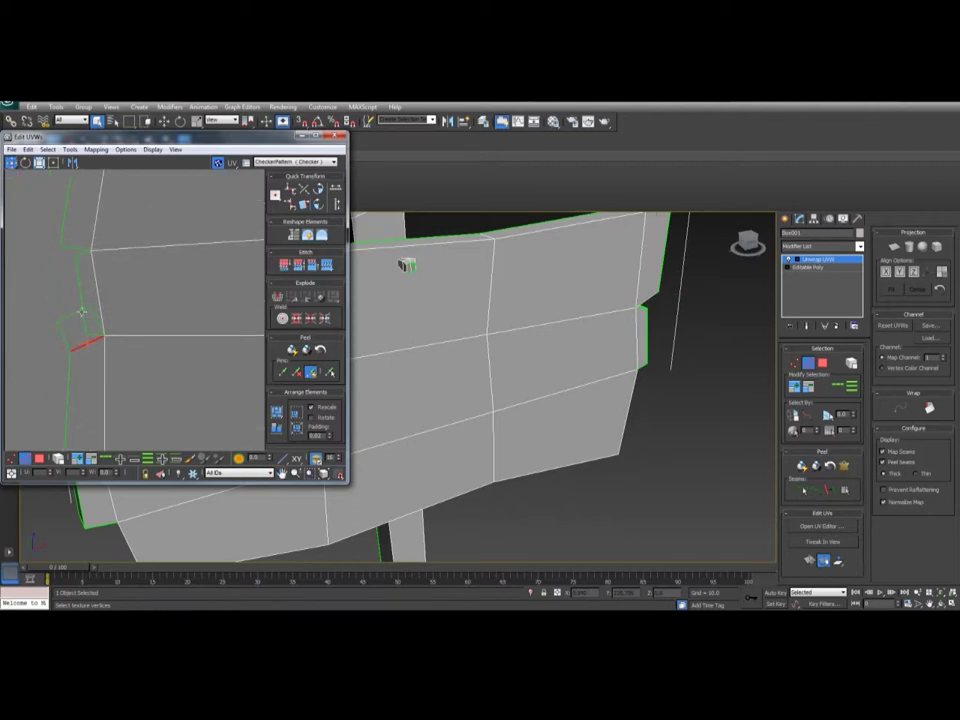
{"action": "left_click", "coordinate": [82, 314]}
{"action": "key", "text": "ctrl+w"}
{"action": "key", "text": "ctrl+z"}
{"action": "left_click", "coordinate": [91, 331]}
{"action": "left_click", "coordinate": [93, 335]}
{"action": "key", "text": "ctrl+z"}
{"action": "left_click", "coordinate": [80, 308]}
{"action": "left_click", "coordinate": [86, 308]}
{"action": "middle_click_drag", "start_coordinate": [98, 304], "coordinate": [178, 307]}
Select the faces at the board shell's left end and examine which faces they cover on the model
{"action": "middle_click_drag", "start_coordinate": [682, 325], "coordinate": [609, 317], "text": "alt"}
{"action": "key", "text": "3"}
{"action": "middle_click_drag", "start_coordinate": [141, 273], "coordinate": [129, 289]}
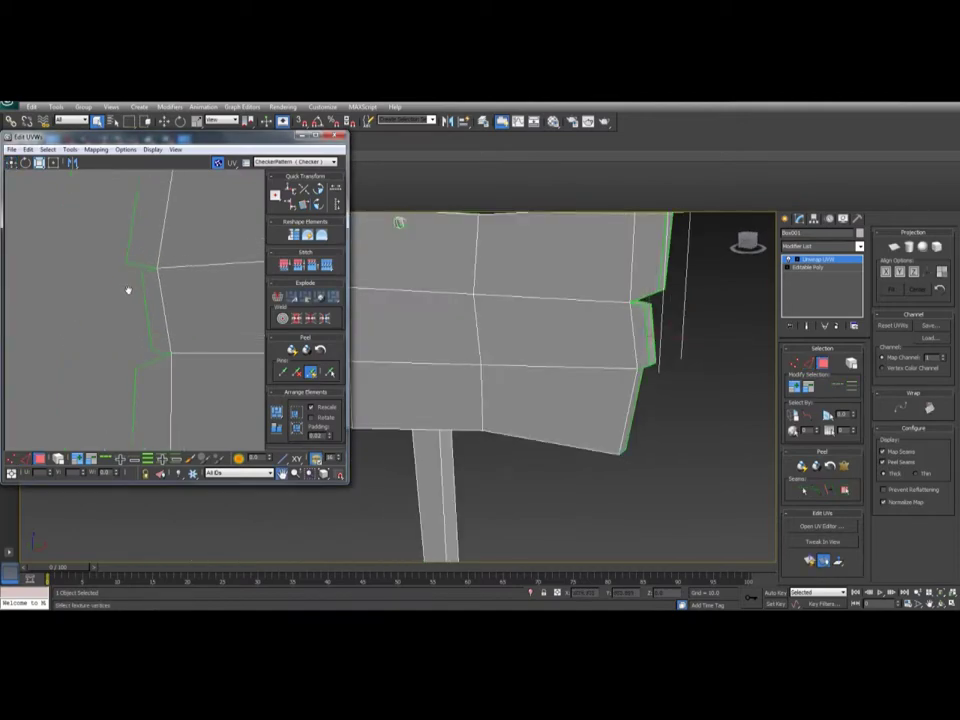
{"action": "scroll", "coordinate": [129, 289], "scroll_direction": "down", "scroll_amount": 2}
{"action": "left_click_drag", "start_coordinate": [244, 388], "coordinate": [112, 252]}
{"action": "middle_click_drag", "start_coordinate": [618, 372], "coordinate": [548, 377], "text": "alt"}
{"action": "scroll", "coordinate": [122, 298], "scroll_direction": "down", "scroll_amount": 3}
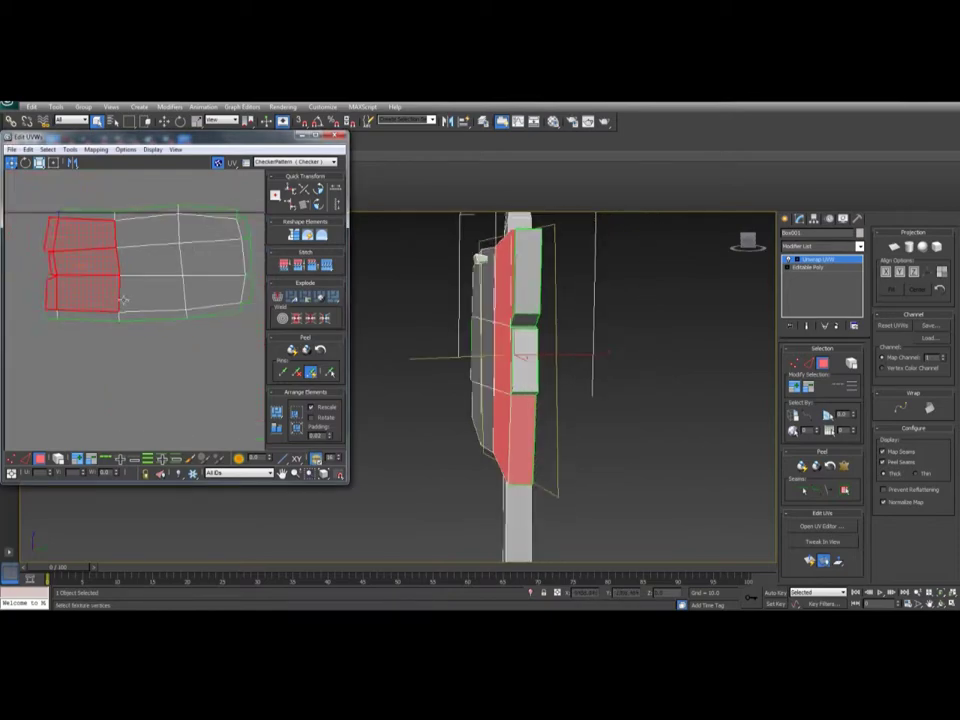
{"action": "middle_click_drag", "start_coordinate": [110, 254], "coordinate": [143, 293]}
{"action": "middle_click_drag", "start_coordinate": [440, 438], "coordinate": [680, 392], "text": "alt"}
Stitch the model's middle side face to the short strip edge at the middle of the board shell's left side
{"action": "left_click", "coordinate": [567, 363]}
{"action": "scroll", "coordinate": [92, 283], "scroll_direction": "up", "scroll_amount": 2}
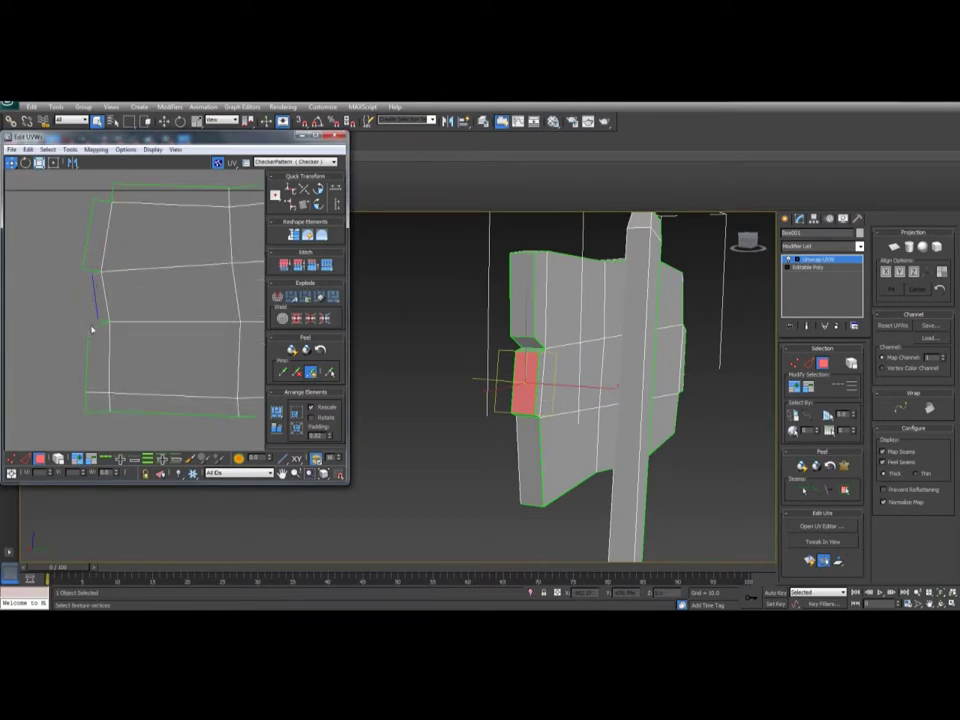
{"action": "key", "text": "2"}
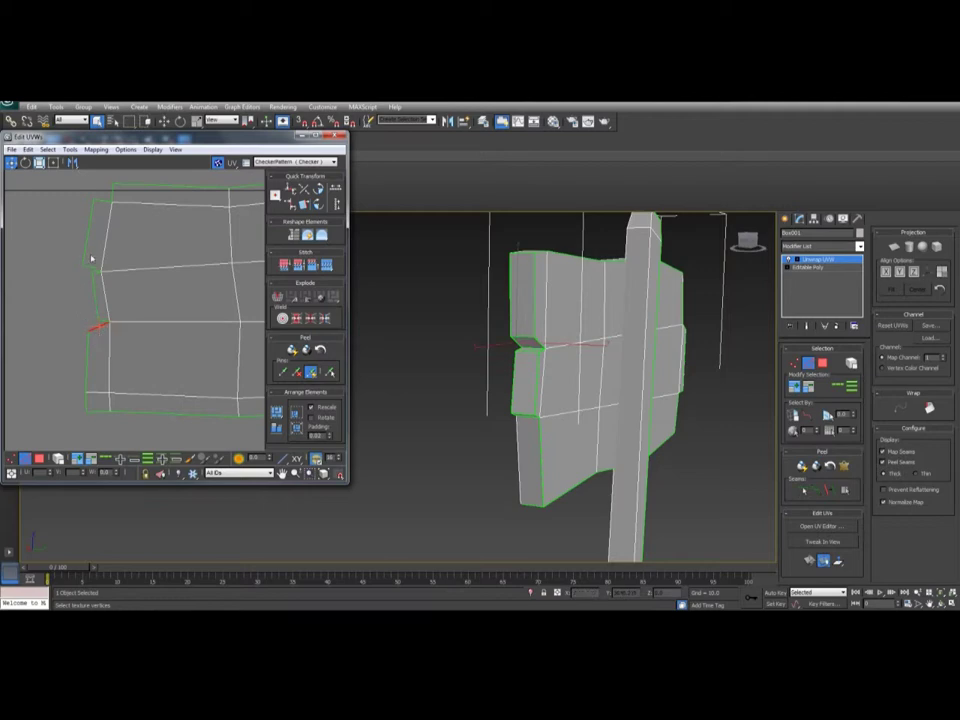
{"action": "left_click", "coordinate": [99, 296]}
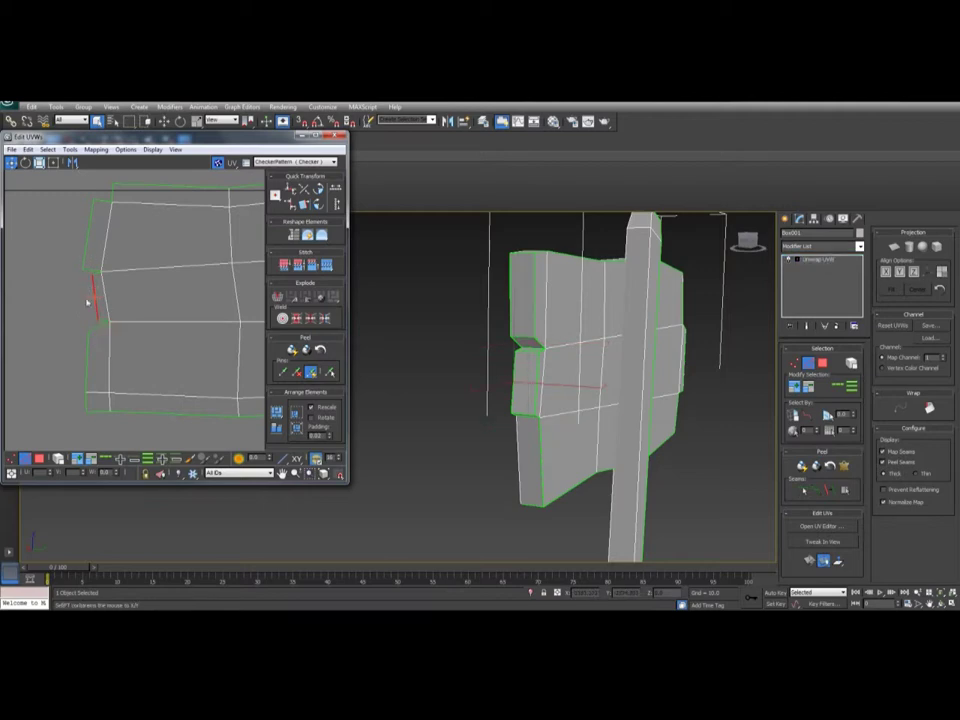
{"action": "left_click_drag", "start_coordinate": [89, 302], "coordinate": [71, 302]}
{"action": "key", "text": "ctrl+w"}
{"action": "key", "text": "ctrl+z"}
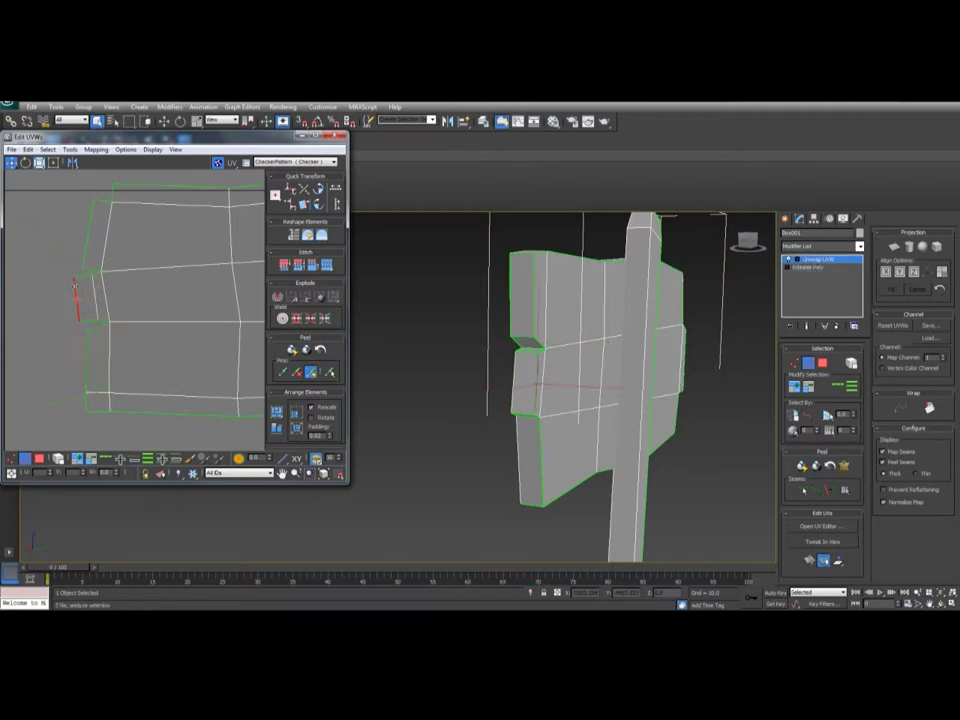
Locate the stitched side face on the model and adjust the position of its outer UV edge
{"action": "key", "text": "3"}
{"action": "left_click_drag", "start_coordinate": [156, 347], "coordinate": [66, 256]}
{"action": "middle_click_drag", "start_coordinate": [680, 420], "coordinate": [545, 385], "text": "alt"}
{"action": "left_click", "coordinate": [494, 367]}
{"action": "key", "text": "2"}
{"action": "left_click", "coordinate": [76, 294]}
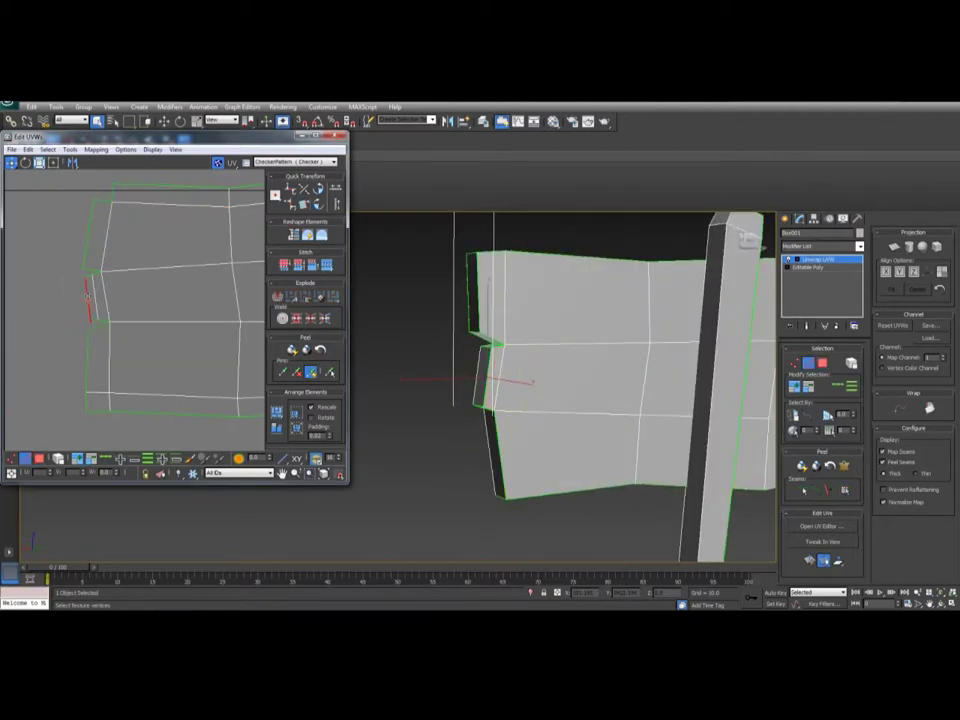
{"action": "left_click_drag", "start_coordinate": [87, 297], "coordinate": [76, 296]}
Select the thin faces around the rear board shell one by one to identify them on the model
{"action": "scroll", "coordinate": [174, 291], "scroll_direction": "down", "scroll_amount": 3}
{"action": "middle_click_drag", "start_coordinate": [174, 291], "coordinate": [45, 332]}
{"action": "middle_click_drag", "start_coordinate": [235, 350], "coordinate": [207, 334]}
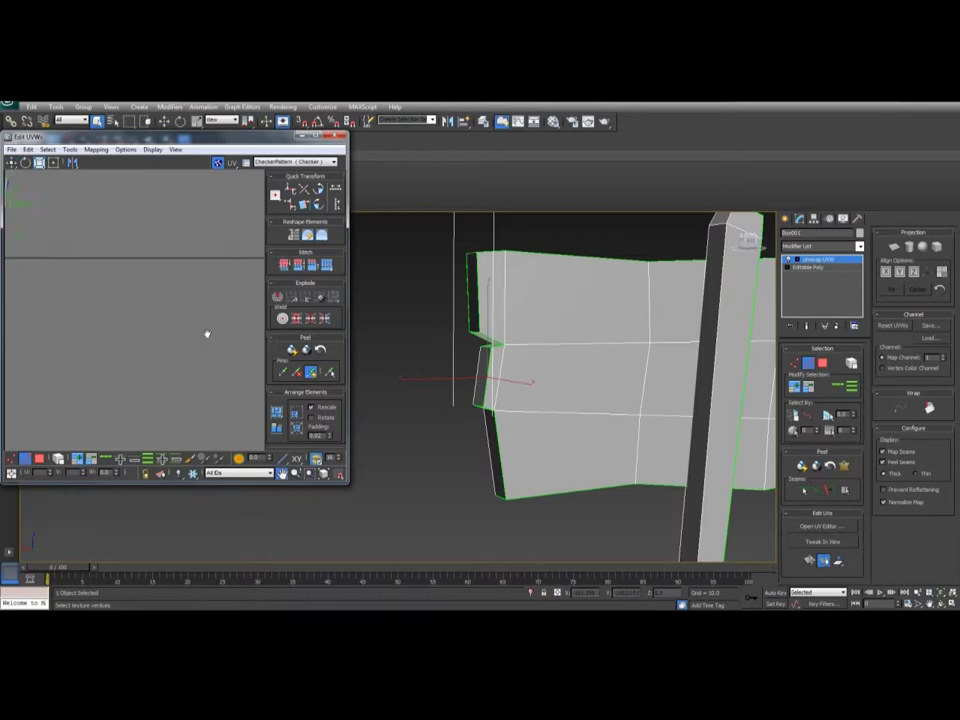
{"action": "scroll", "coordinate": [178, 321], "scroll_direction": "down", "scroll_amount": 6}
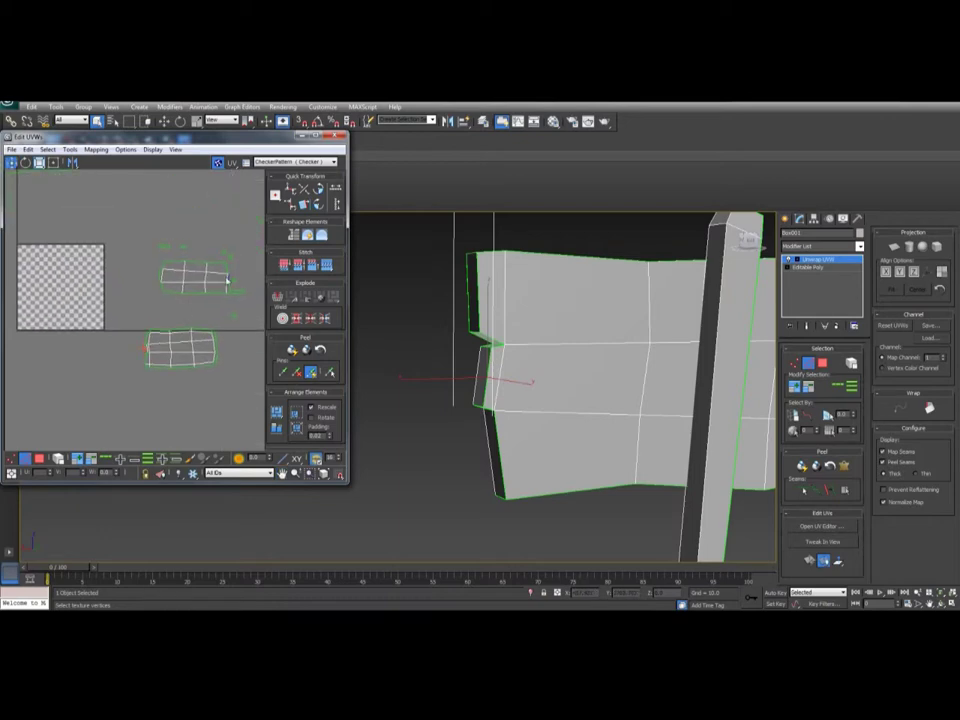
{"action": "scroll", "coordinate": [228, 281], "scroll_direction": "up", "scroll_amount": 7}
{"action": "key", "text": "3"}
{"action": "left_click", "coordinate": [221, 282]}
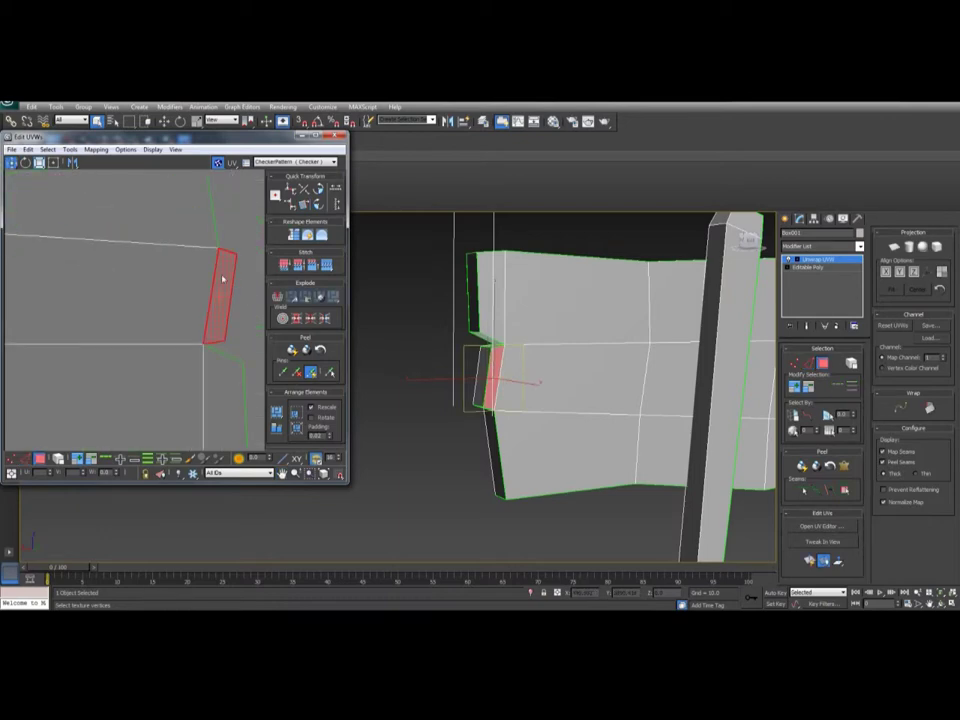
{"action": "scroll", "coordinate": [214, 313], "scroll_direction": "down", "scroll_amount": 6}
{"action": "scroll", "coordinate": [231, 281], "scroll_direction": "up", "scroll_amount": 5}
{"action": "scroll", "coordinate": [197, 303], "scroll_direction": "down", "scroll_amount": 2}
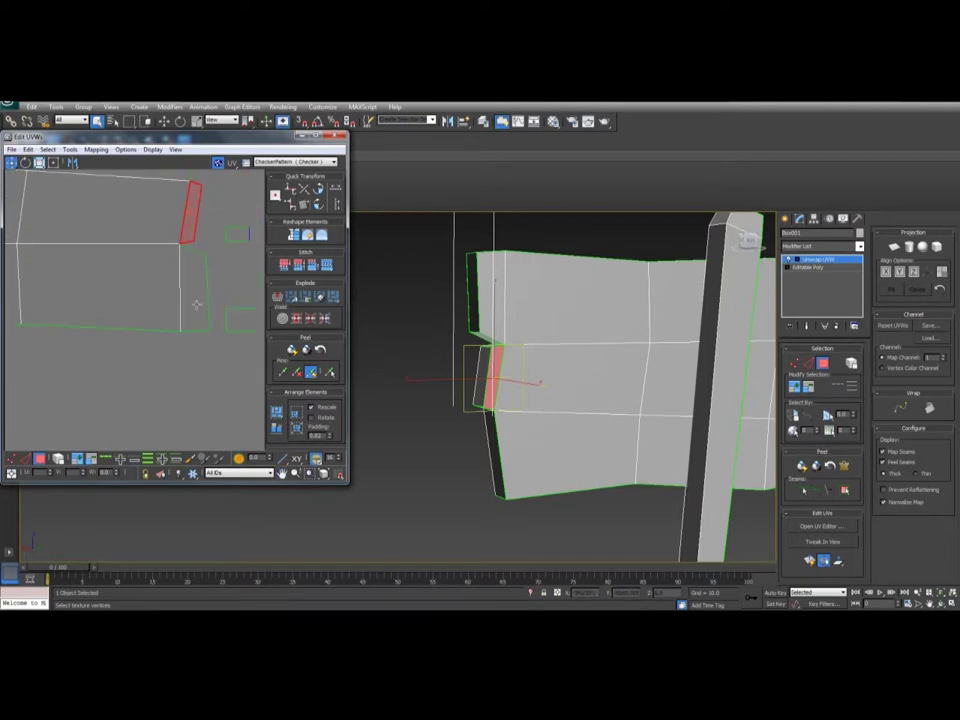
{"action": "left_click", "coordinate": [197, 304]}
{"action": "scroll", "coordinate": [178, 323], "scroll_direction": "down", "scroll_amount": 5}
{"action": "scroll", "coordinate": [184, 328], "scroll_direction": "up", "scroll_amount": 1}
{"action": "middle_click_drag", "start_coordinate": [26, 290], "coordinate": [99, 301]}
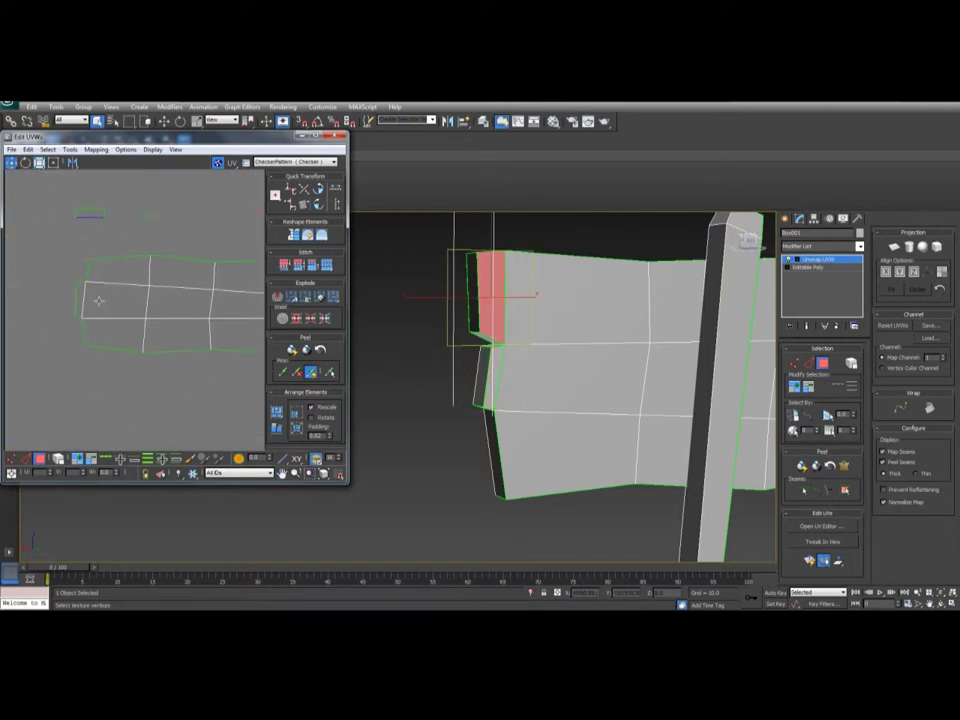
{"action": "left_click", "coordinate": [80, 297]}
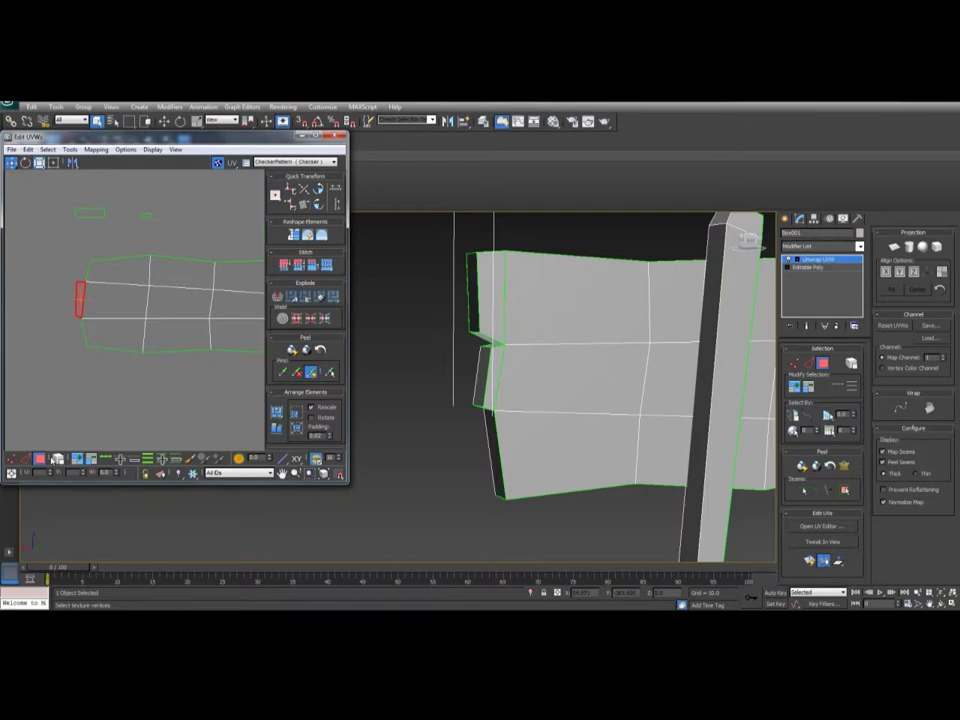
Select the whole rear board shell as an element and move it up, clear of the small loose faces
{"action": "left_click", "coordinate": [56, 459]}
{"action": "left_click", "coordinate": [150, 319]}
{"action": "middle_click_drag", "start_coordinate": [162, 323], "coordinate": [142, 345]}
{"action": "scroll", "coordinate": [142, 345], "scroll_direction": "down", "scroll_amount": 3}
{"action": "left_click_drag", "start_coordinate": [155, 331], "coordinate": [168, 207]}
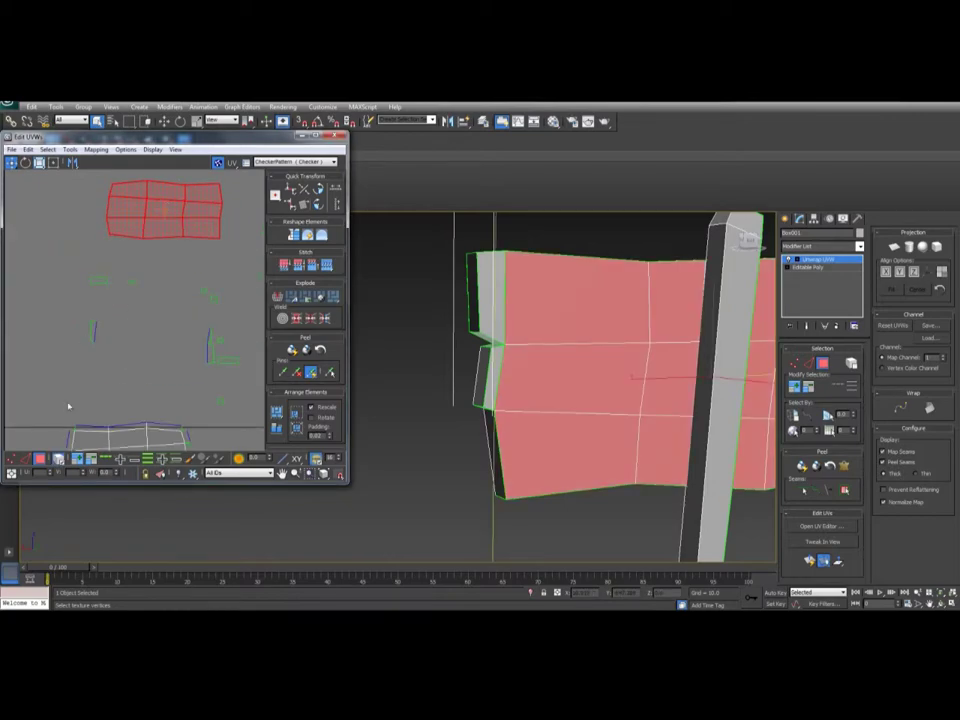
{"action": "middle_click_drag", "start_coordinate": [184, 365], "coordinate": [187, 313]}
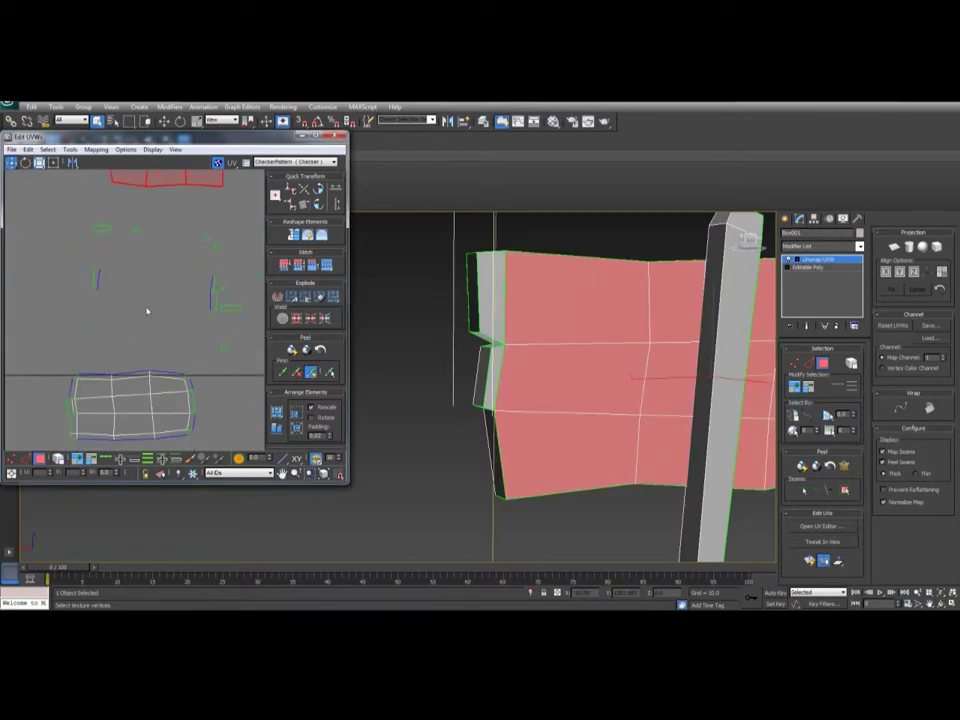
Stitch the rear thin strip face to the outer edge of the middle side face on the front board shell
{"action": "left_click", "coordinate": [214, 303]}
{"action": "scroll", "coordinate": [53, 390], "scroll_direction": "up", "scroll_amount": 3}
{"action": "middle_click_drag", "start_coordinate": [53, 390], "coordinate": [114, 326]}
{"action": "key", "text": "2"}
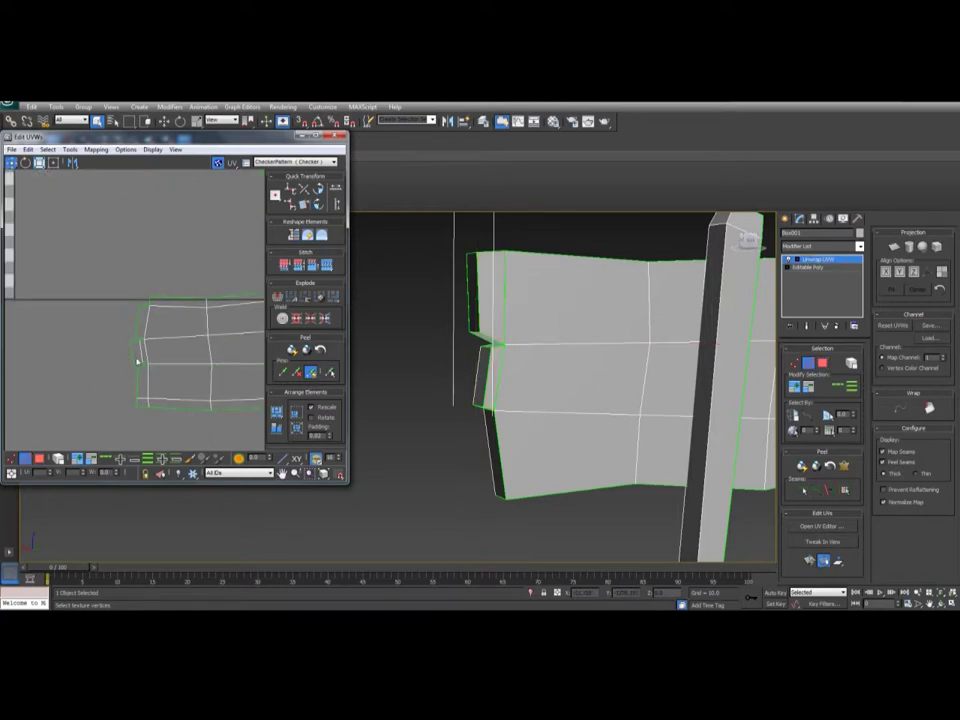
{"action": "left_click", "coordinate": [131, 348]}
{"action": "key", "text": "3"}
{"action": "left_click_drag", "start_coordinate": [256, 424], "coordinate": [112, 290]}
{"action": "middle_click_drag", "start_coordinate": [119, 362], "coordinate": [99, 378]}
{"action": "key", "text": "2"}
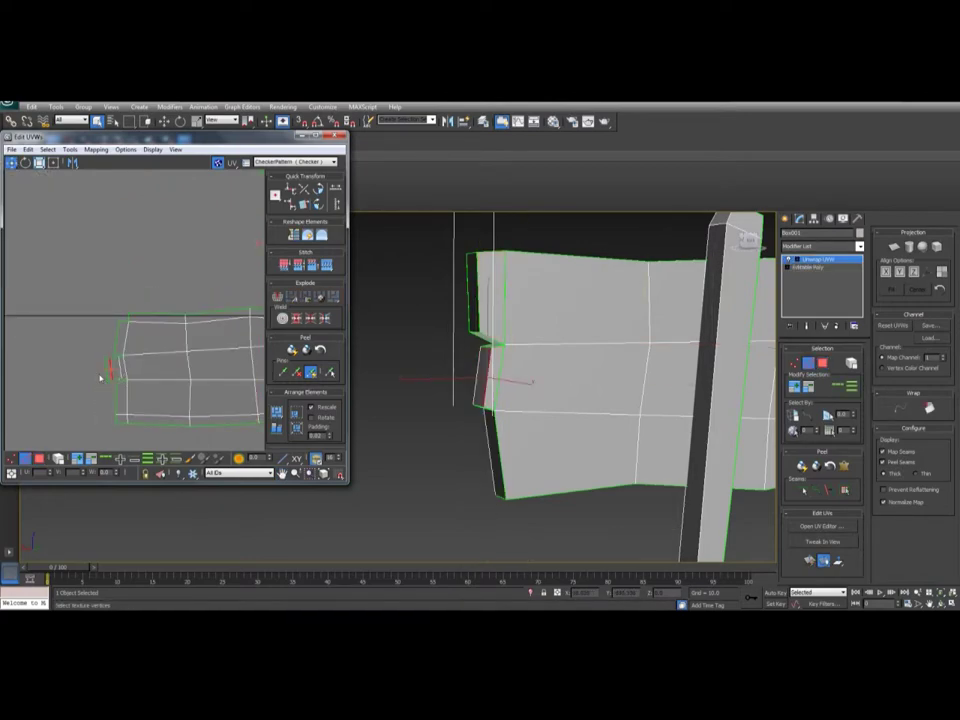
{"action": "left_click", "coordinate": [111, 376]}
{"action": "middle_click_drag", "start_coordinate": [133, 326], "coordinate": [111, 343]}
{"action": "scroll", "coordinate": [111, 343], "scroll_direction": "down", "scroll_amount": 2}
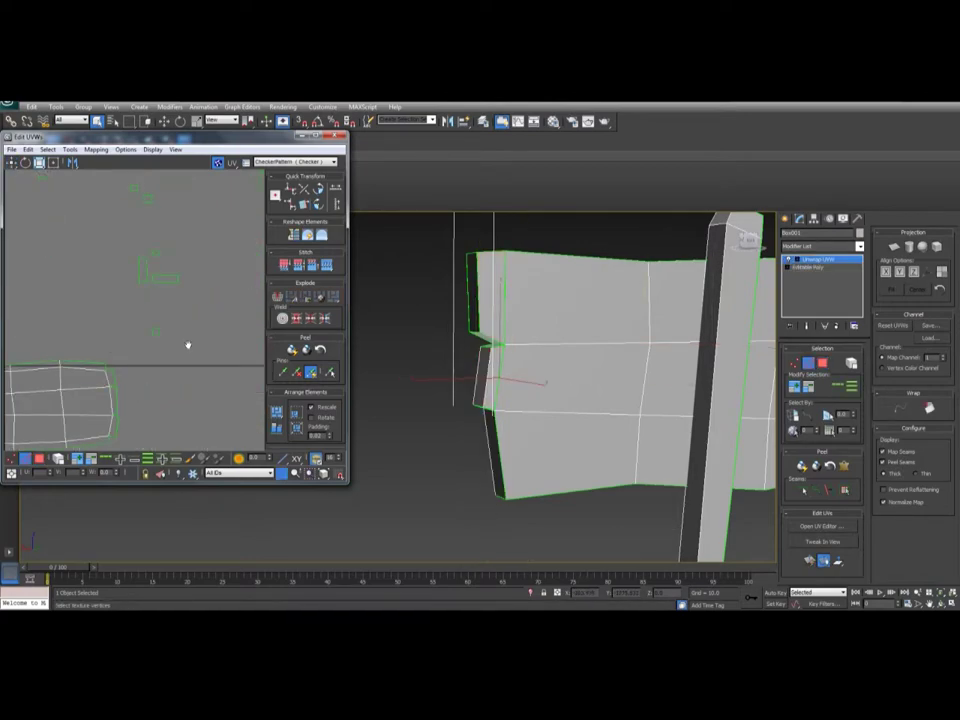
{"action": "middle_click_drag", "start_coordinate": [189, 345], "coordinate": [284, 367]}
{"action": "scroll", "coordinate": [178, 331], "scroll_direction": "down", "scroll_amount": 3}
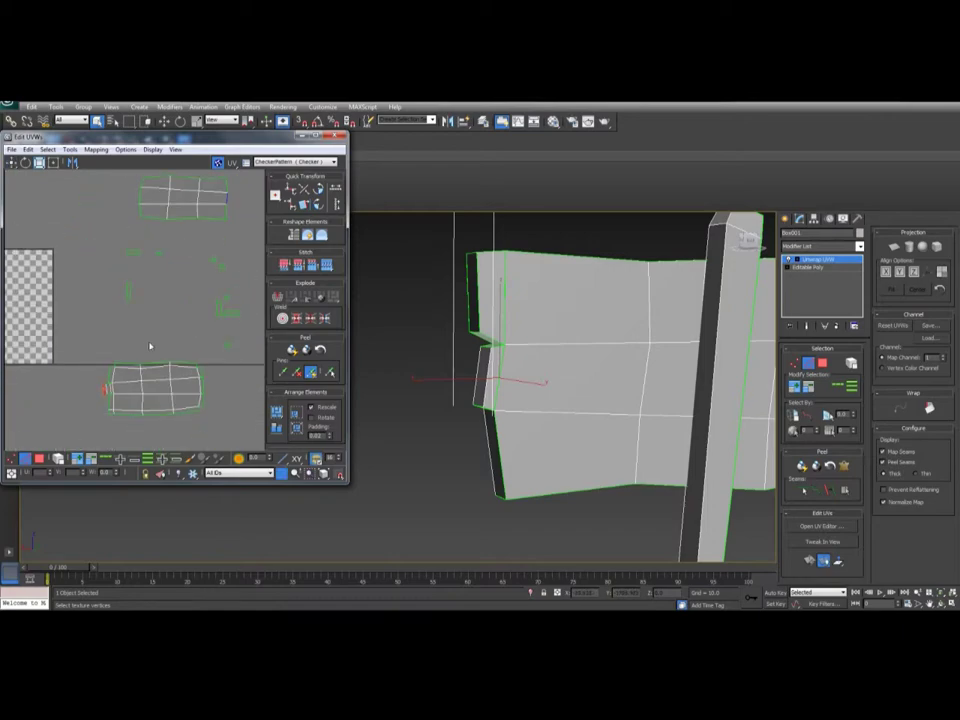
Identify the small face below the middle side face and stitch the short end faces to its upper and lower edges
{"action": "middle_click_drag", "start_coordinate": [150, 345], "coordinate": [160, 310]}
{"action": "key", "text": "3"}
{"action": "left_click_drag", "start_coordinate": [106, 316], "coordinate": [262, 412]}
{"action": "middle_click_drag", "start_coordinate": [420, 385], "coordinate": [681, 315], "text": "alt"}
{"action": "left_click", "coordinate": [656, 337]}
{"action": "left_click", "coordinate": [657, 342]}
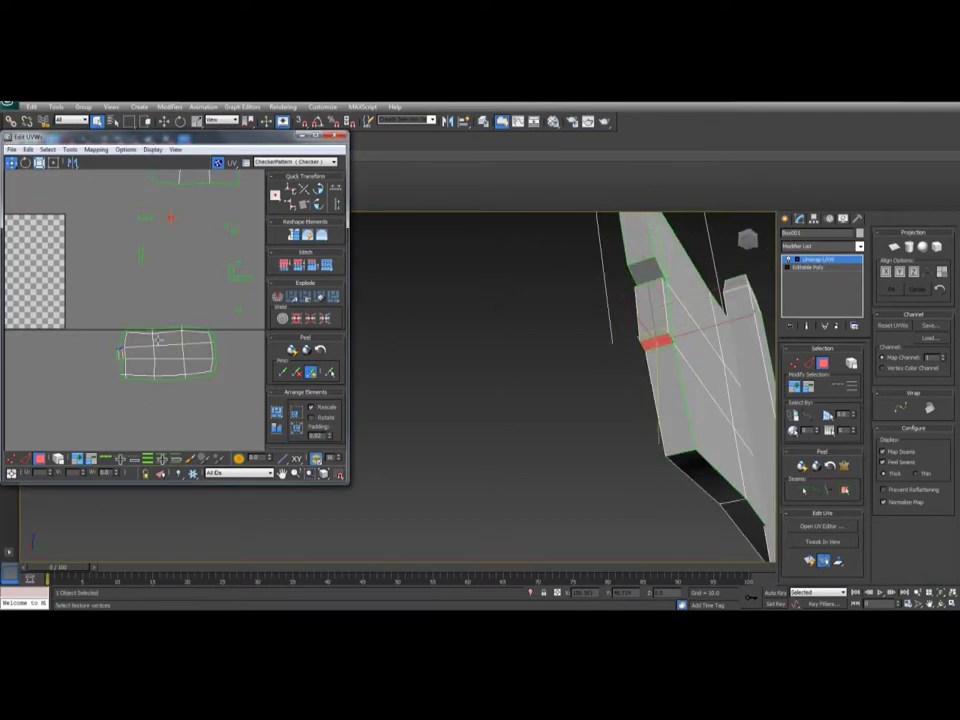
{"action": "scroll", "coordinate": [117, 354], "scroll_direction": "up", "scroll_amount": 5}
{"action": "scroll", "coordinate": [142, 325], "scroll_direction": "up", "scroll_amount": 2}
{"action": "key", "text": "2"}
{"action": "left_click", "coordinate": [143, 323]}
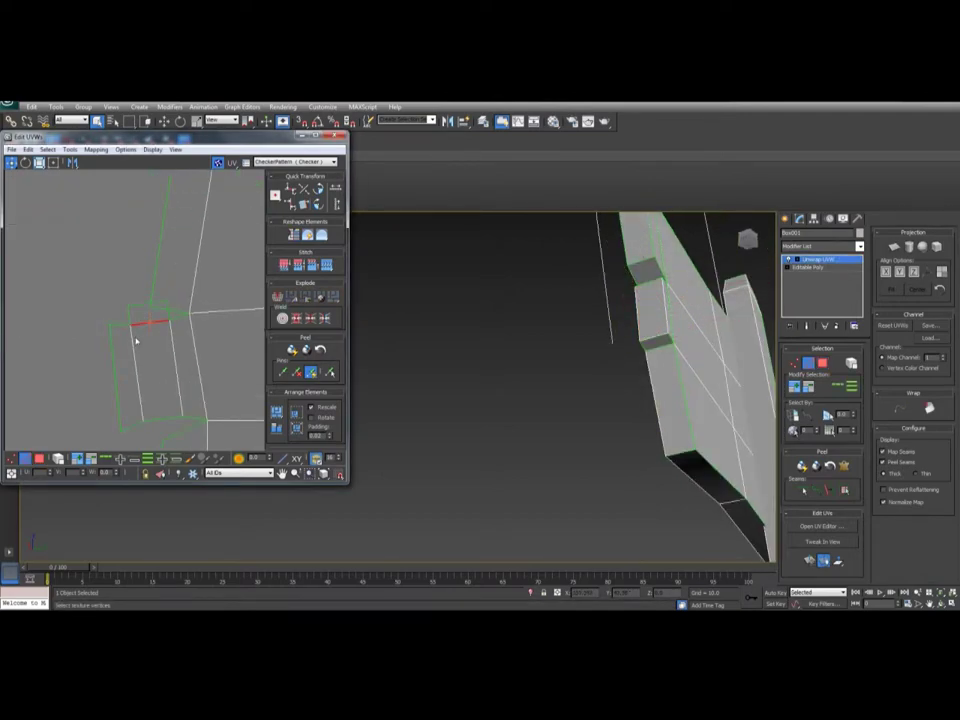
{"action": "left_click", "coordinate": [157, 417]}
{"action": "middle_click_drag", "start_coordinate": [160, 396], "coordinate": [154, 366]}
Move the middle side face and its attached end and rear strip faces slightly outward from the board shell
{"action": "key", "text": "3"}
{"action": "left_click_drag", "start_coordinate": [80, 304], "coordinate": [166, 395]}
{"action": "left_click_drag", "start_coordinate": [111, 329], "coordinate": [85, 322]}
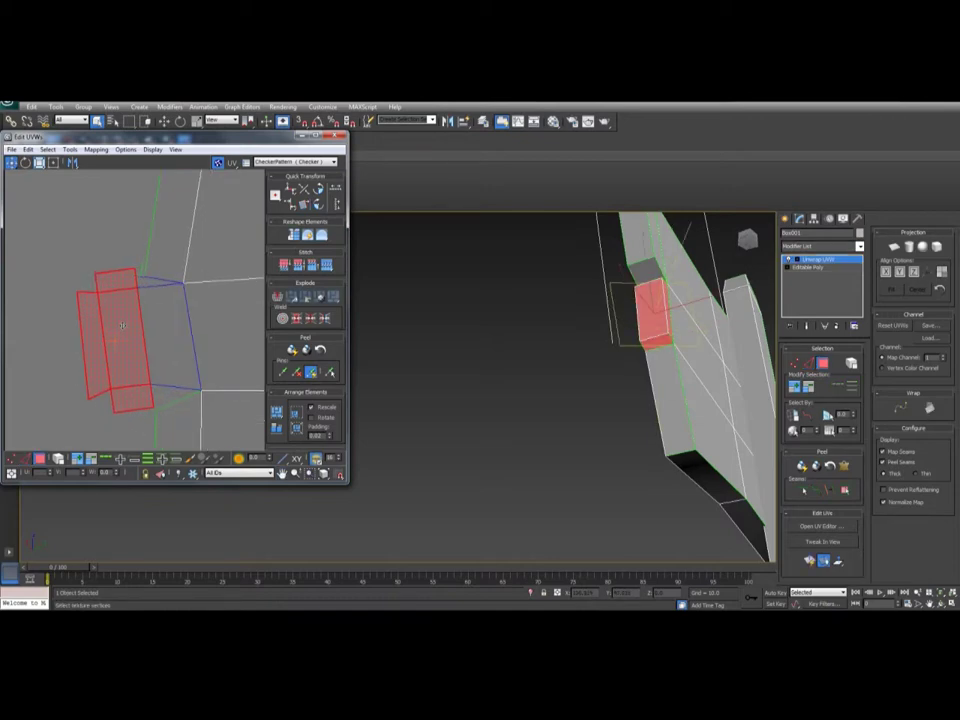
{"action": "left_click", "coordinate": [150, 214]}
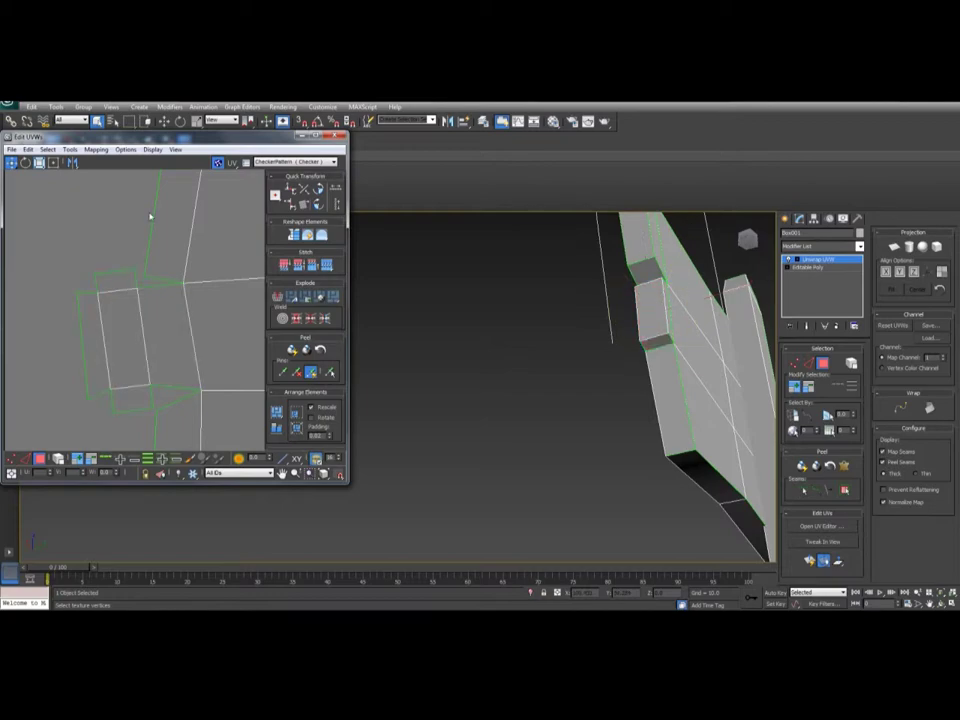
{"action": "middle_click_drag", "start_coordinate": [167, 254], "coordinate": [161, 246]}
{"action": "scroll", "coordinate": [158, 250], "scroll_direction": "down", "scroll_amount": 2}
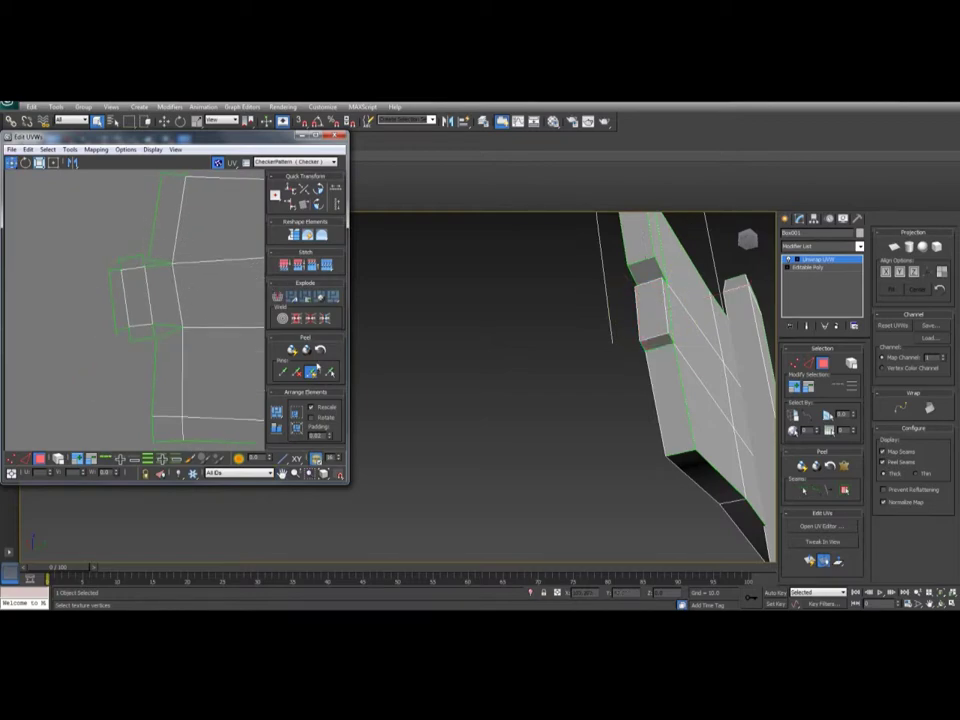
Find the board's upper side face on the model and stitch it to the lower part of the shell's left edge
{"action": "middle_click_drag", "start_coordinate": [677, 323], "coordinate": [636, 341], "text": "alt"}
{"action": "scroll", "coordinate": [120, 305], "scroll_direction": "down", "scroll_amount": 5}
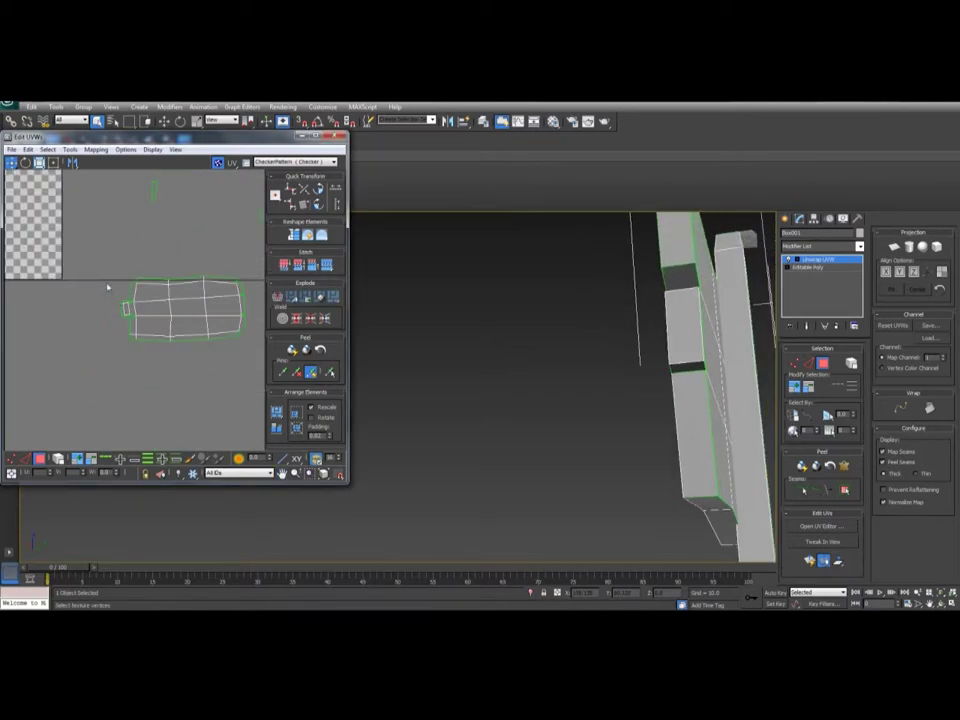
{"action": "left_click_drag", "start_coordinate": [108, 279], "coordinate": [272, 397]}
{"action": "middle_click_drag", "start_coordinate": [677, 346], "coordinate": [443, 259], "text": "alt"}
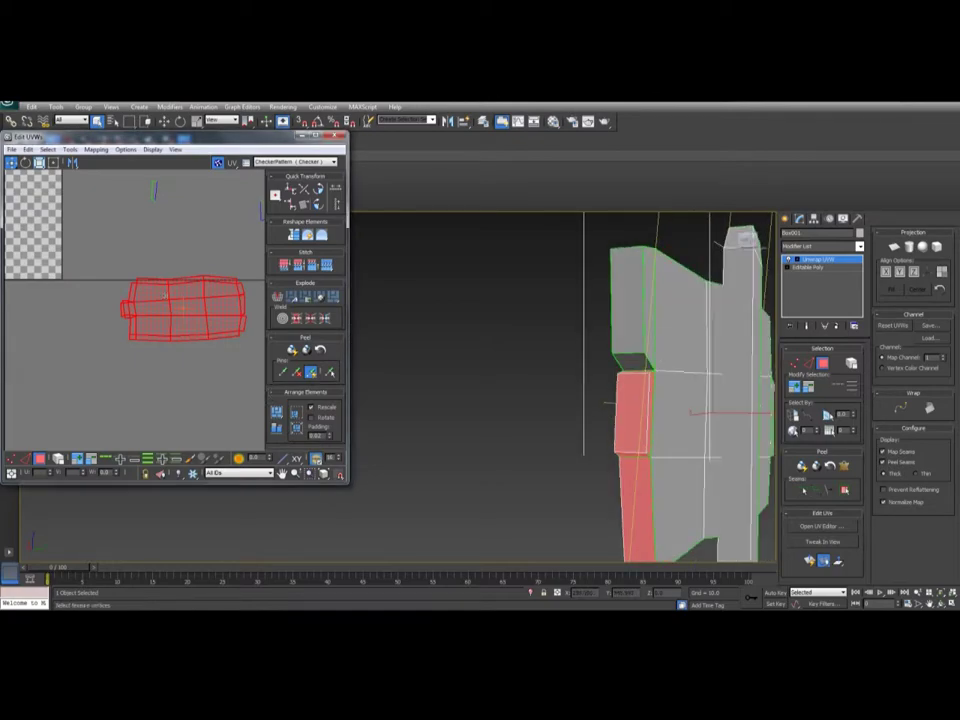
{"action": "left_click", "coordinate": [636, 331]}
{"action": "scroll", "coordinate": [88, 365], "scroll_direction": "up", "scroll_amount": 5}
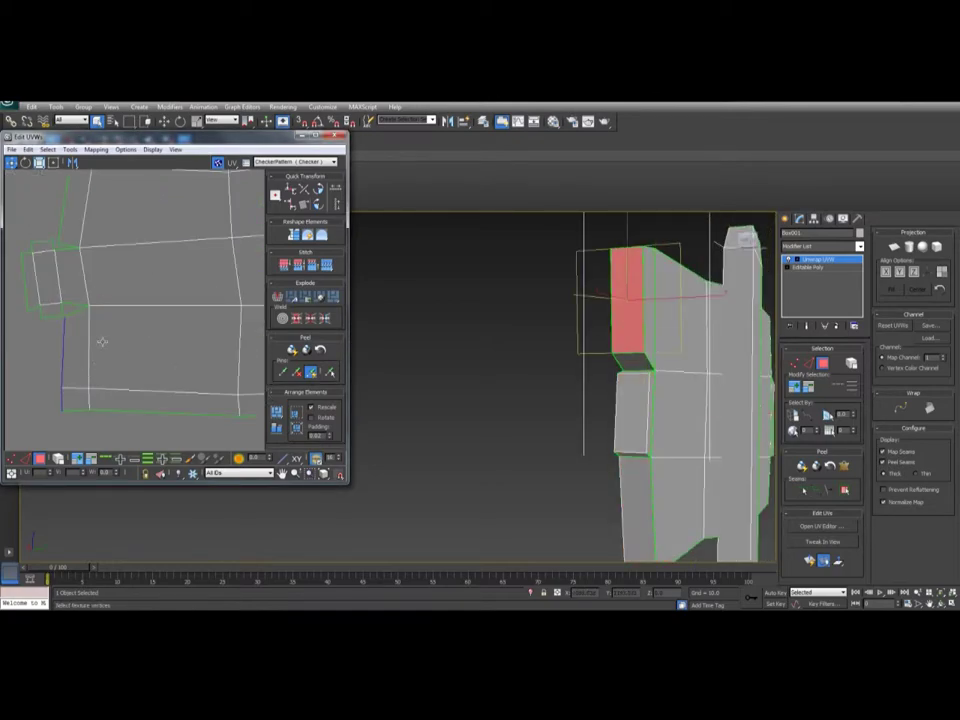
{"action": "key", "text": "2"}
{"action": "left_click", "coordinate": [62, 339]}
{"action": "key", "text": "s"}
Stitch the adjoining rear strip face to that side face's outer edge and select the new outer edge
{"action": "middle_click_drag", "start_coordinate": [68, 348], "coordinate": [129, 341]}
{"action": "key", "text": "1"}
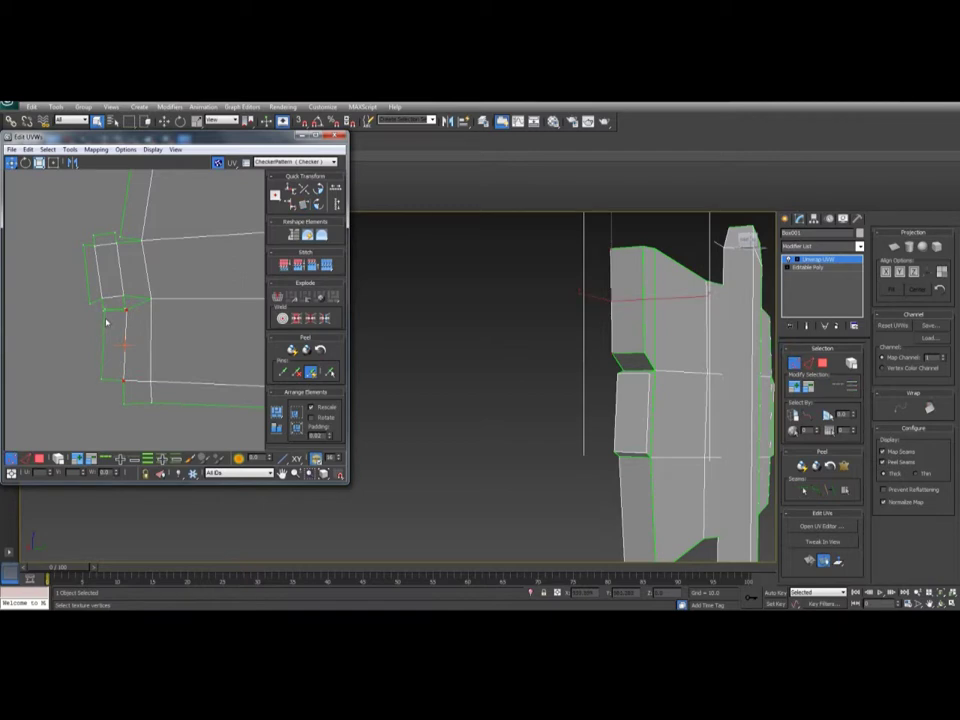
{"action": "key", "text": "2"}
{"action": "left_click", "coordinate": [104, 322]}
{"action": "key", "text": "s"}
{"action": "left_click", "coordinate": [77, 339]}
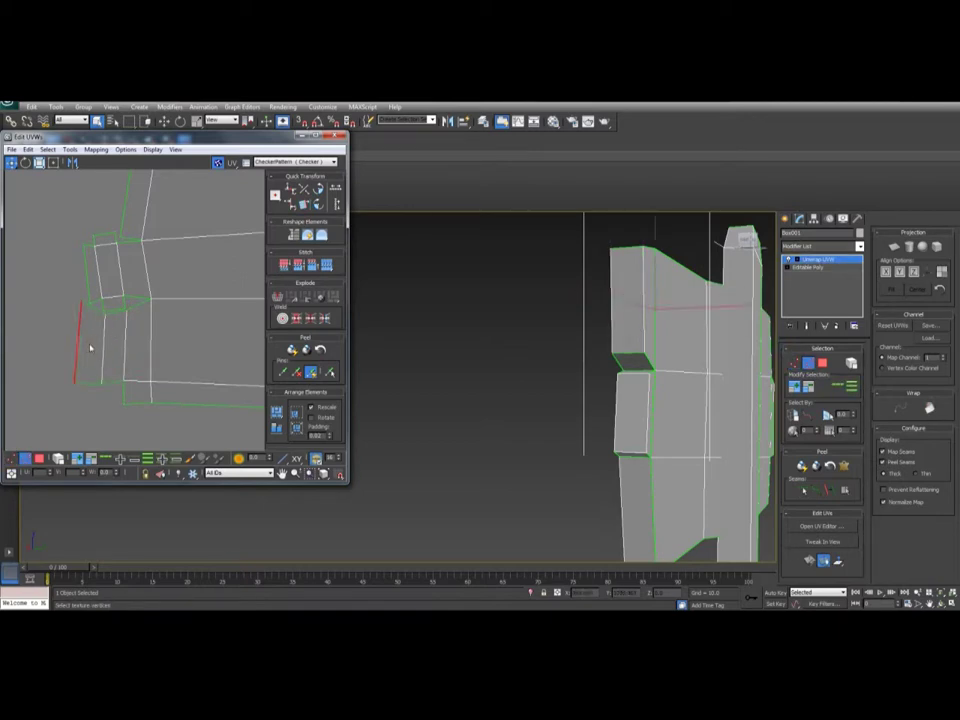
Select the shell's side and strip faces in groups to check which parts of the board's side they cover on the model
{"action": "key", "text": "3"}
{"action": "key", "text": "2"}
{"action": "key", "text": "3"}
{"action": "left_click", "coordinate": [114, 346]}
{"action": "left_click_drag", "start_coordinate": [54, 298], "coordinate": [165, 345]}
{"action": "scroll", "coordinate": [114, 345], "scroll_direction": "down", "scroll_amount": 5}
{"action": "middle_click_drag", "start_coordinate": [130, 313], "coordinate": [112, 377]}
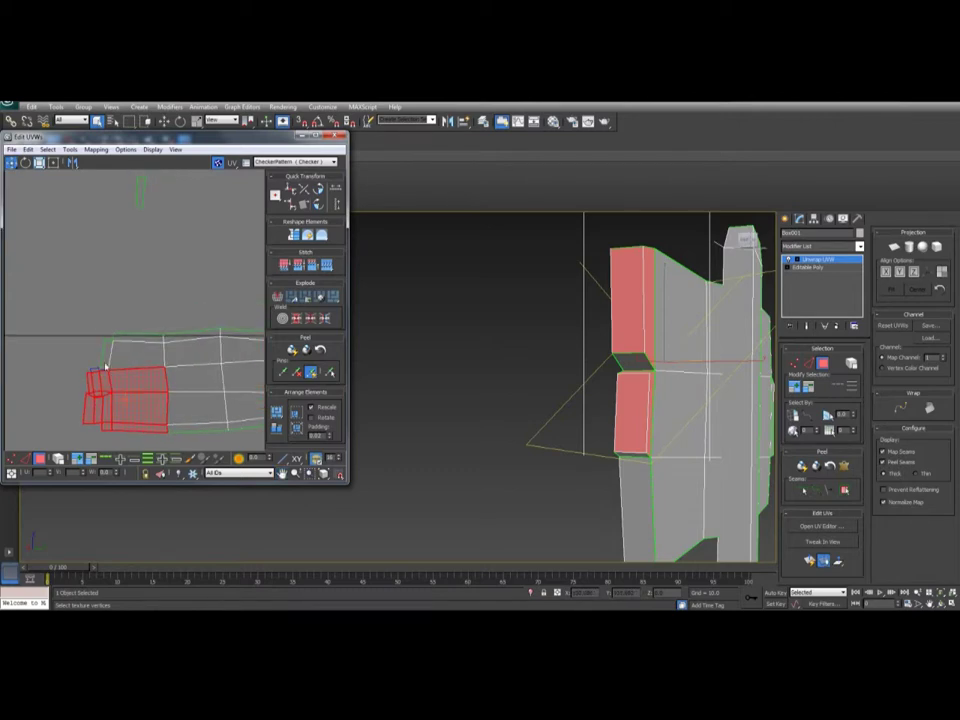
{"action": "left_click", "coordinate": [136, 347], "text": "ctrl"}
{"action": "middle_click_drag", "start_coordinate": [141, 336], "coordinate": [122, 381]}
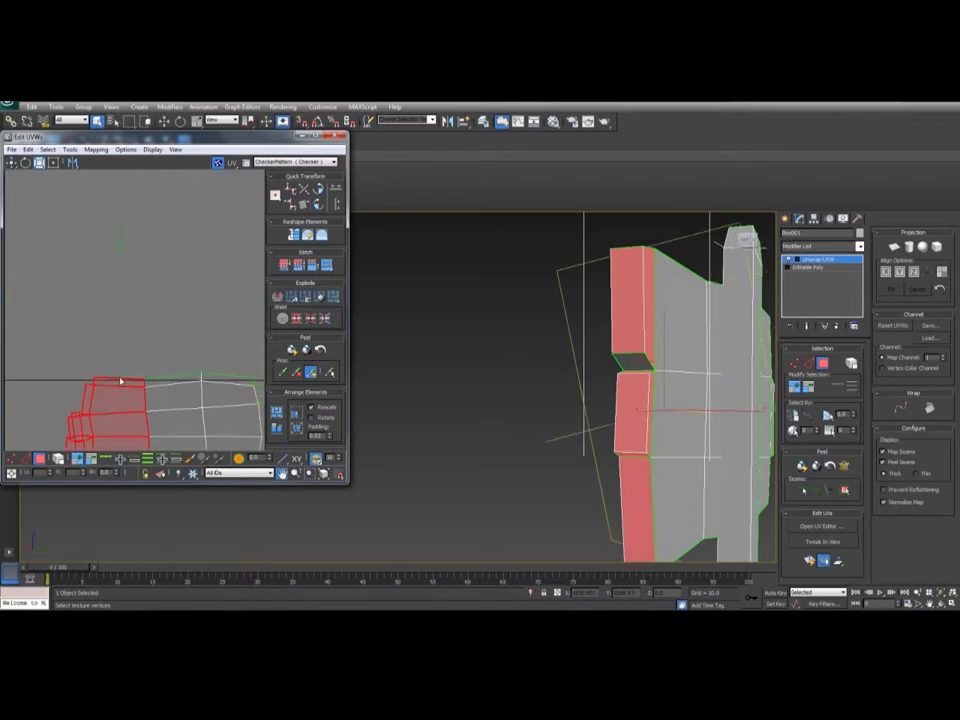
{"action": "left_click", "coordinate": [618, 293]}
{"action": "middle_click_drag", "start_coordinate": [118, 226], "coordinate": [123, 257]}
{"action": "scroll", "coordinate": [123, 257], "scroll_direction": "down", "scroll_amount": 3}
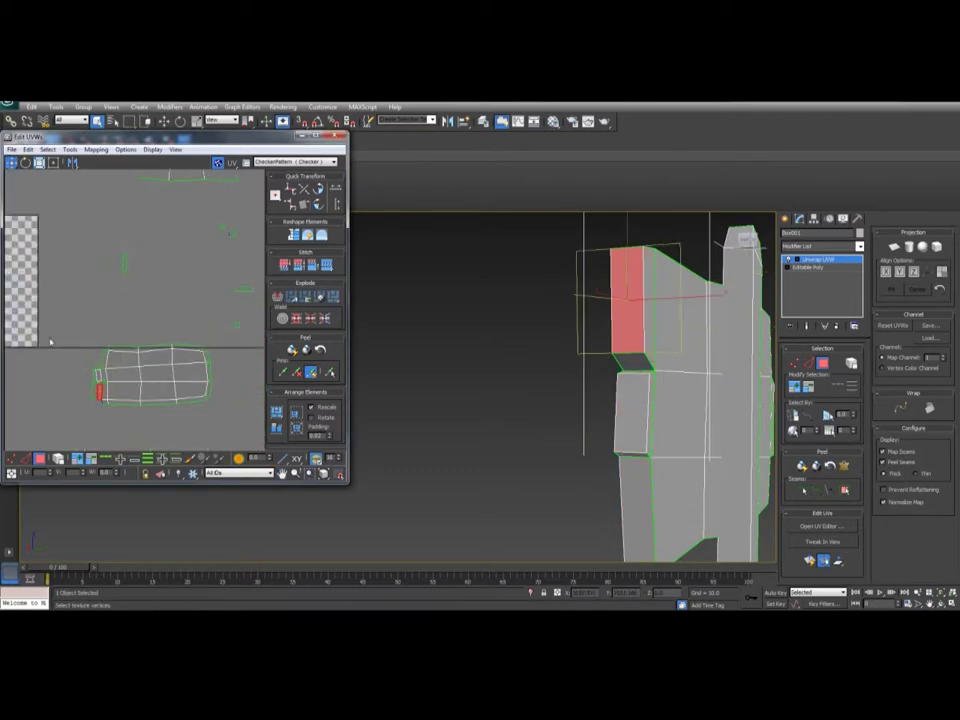
{"action": "left_click_drag", "start_coordinate": [52, 343], "coordinate": [200, 432]}
{"action": "middle_click_drag", "start_coordinate": [178, 236], "coordinate": [154, 296]}
{"action": "middle_click_drag", "start_coordinate": [123, 349], "coordinate": [148, 273]}
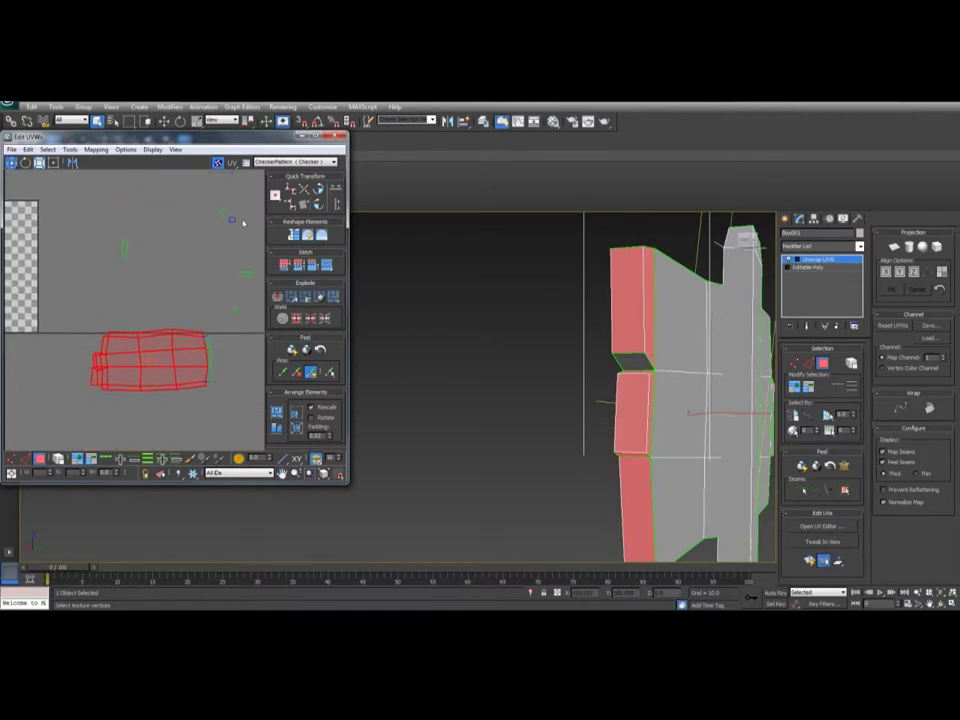
Stitch the small separate notch face to the inner end of the board's upper side face and check it on the model
{"action": "left_click", "coordinate": [240, 222]}
{"action": "scroll", "coordinate": [71, 388], "scroll_direction": "up", "scroll_amount": 3}
{"action": "scroll", "coordinate": [131, 364], "scroll_direction": "up", "scroll_amount": 3}
{"action": "scroll", "coordinate": [143, 353], "scroll_direction": "up", "scroll_amount": 1}
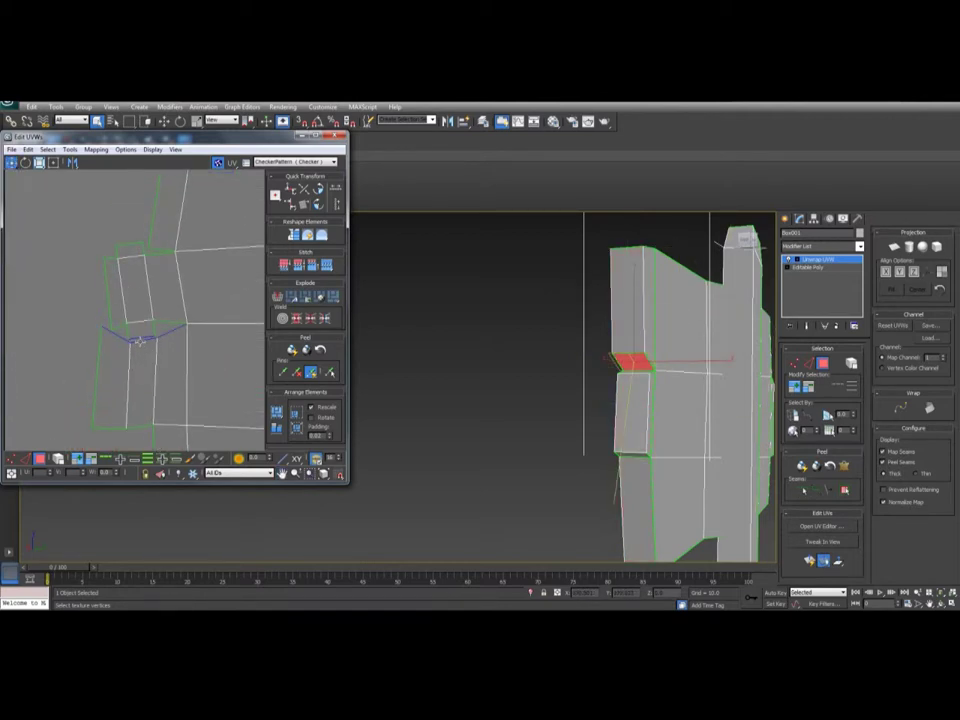
{"action": "key", "text": "2"}
{"action": "left_click", "coordinate": [142, 340]}
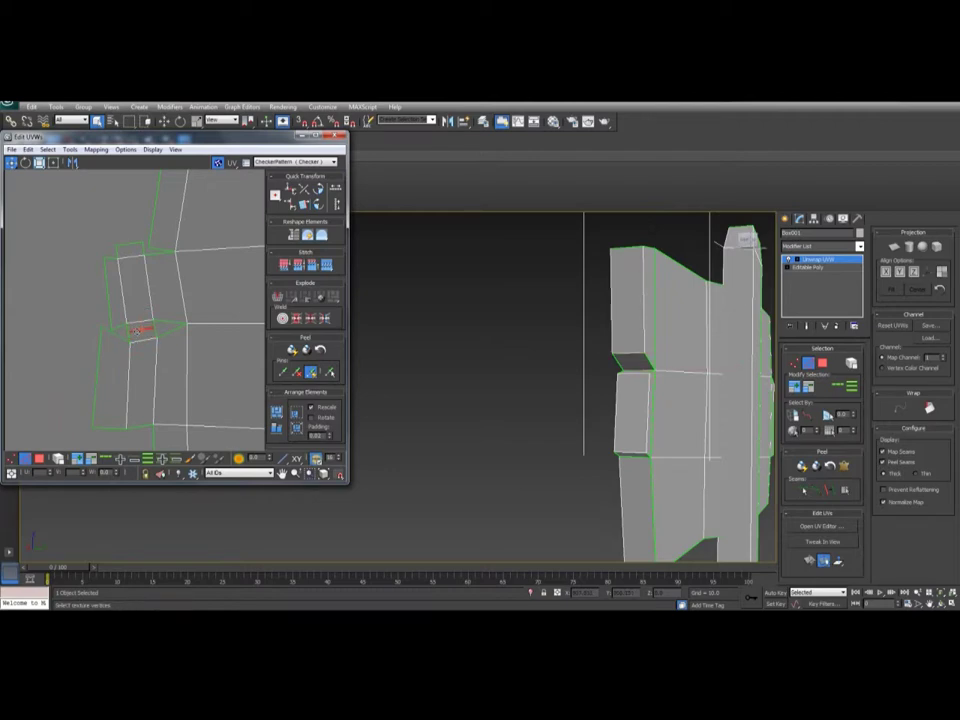
{"action": "key", "text": "3"}
{"action": "left_click_drag", "start_coordinate": [82, 292], "coordinate": [208, 381]}
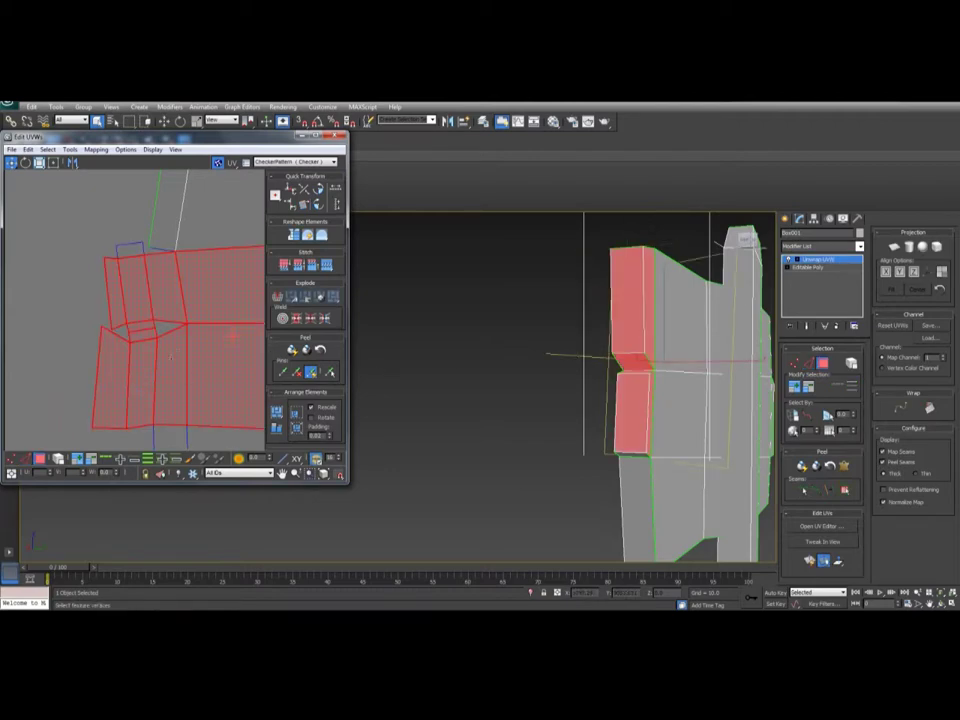
Examine the lower notch and the remaining side faces at the shell's left end against the model's board side
{"action": "left_click", "coordinate": [139, 250]}
{"action": "middle_click_drag", "start_coordinate": [149, 206], "coordinate": [146, 251]}
{"action": "key", "text": "2"}
{"action": "left_click", "coordinate": [152, 250]}
{"action": "middle_click_drag", "start_coordinate": [546, 360], "coordinate": [531, 313]}
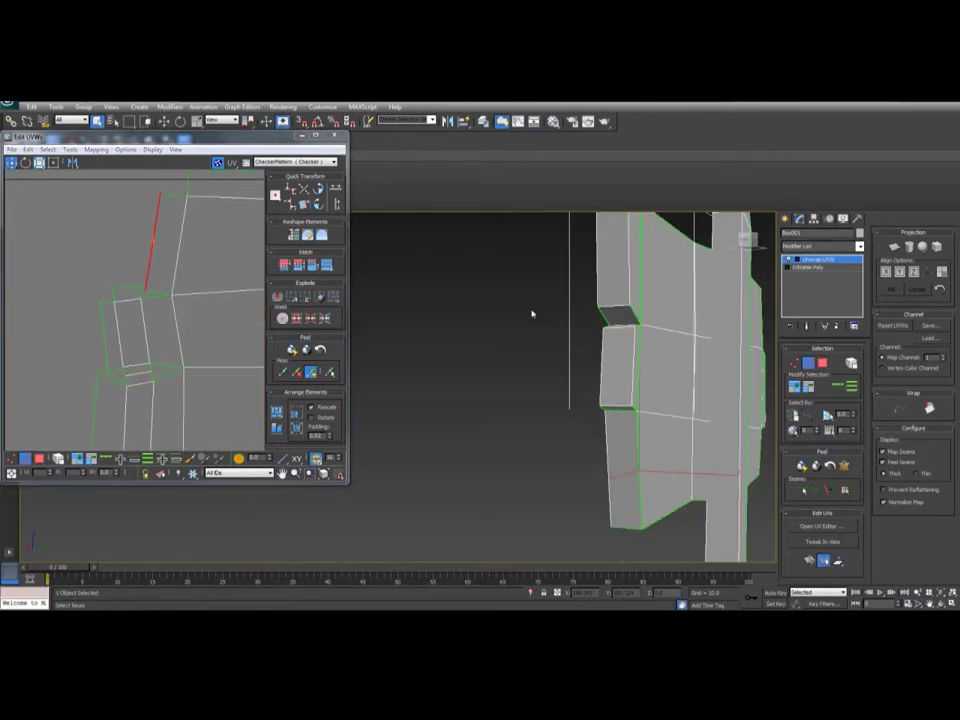
{"action": "key", "text": "3"}
{"action": "left_click_drag", "start_coordinate": [47, 240], "coordinate": [256, 420]}
{"action": "middle_click_drag", "start_coordinate": [525, 360], "coordinate": [523, 343], "text": "alt"}
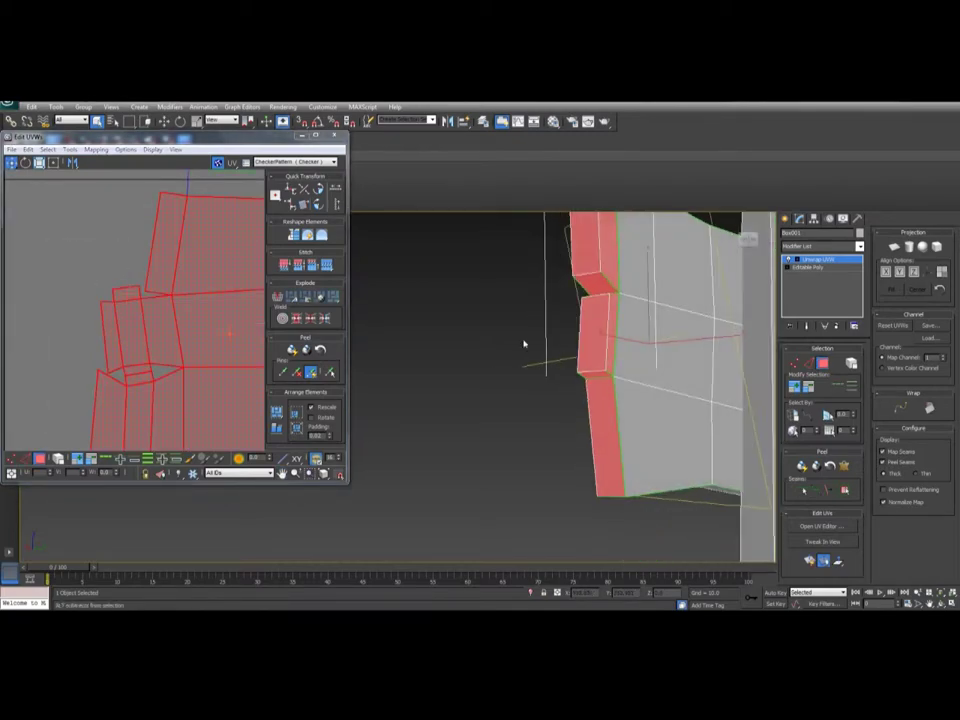
{"action": "scroll", "coordinate": [181, 262], "scroll_direction": "down", "scroll_amount": 6}
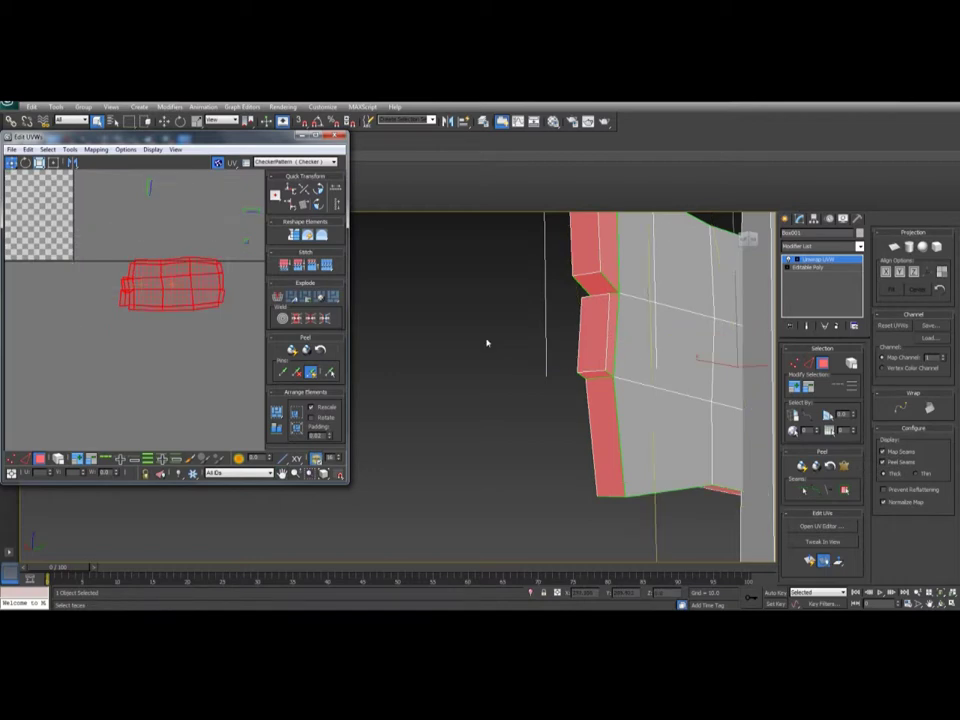
Inspect the side faces at the shell's right end and look for the remaining loose pieces that belong there
{"action": "scroll", "coordinate": [230, 276], "scroll_direction": "up", "scroll_amount": 4}
{"action": "key", "text": "1"}
{"action": "left_click", "coordinate": [165, 283]}
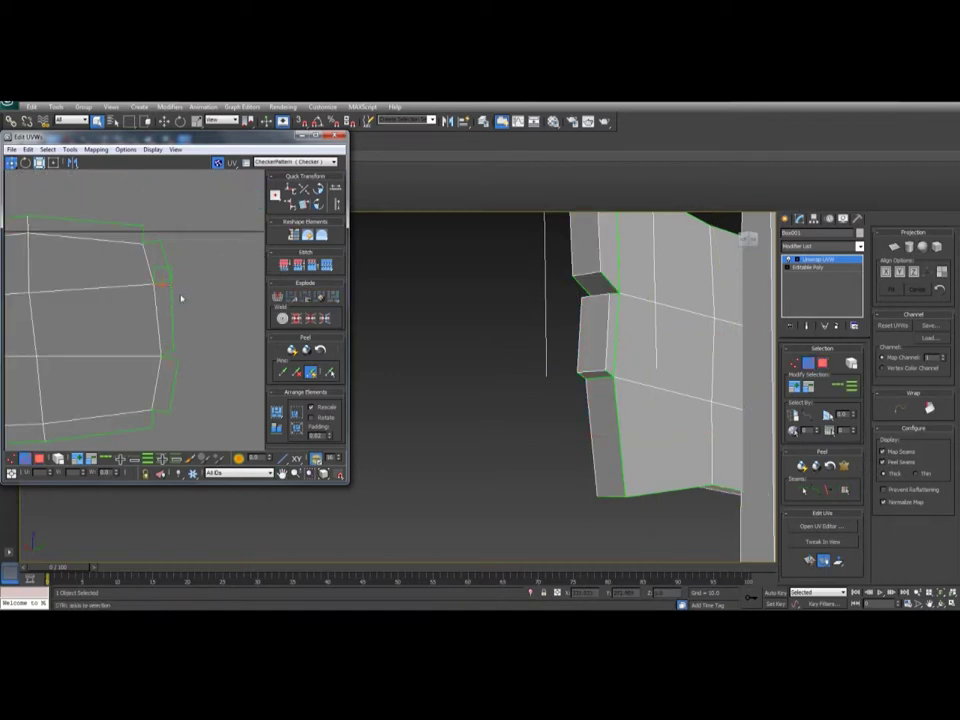
{"action": "key", "text": "3"}
{"action": "left_click_drag", "start_coordinate": [195, 242], "coordinate": [132, 317]}
{"action": "middle_click_drag", "start_coordinate": [165, 315], "coordinate": [126, 362]}
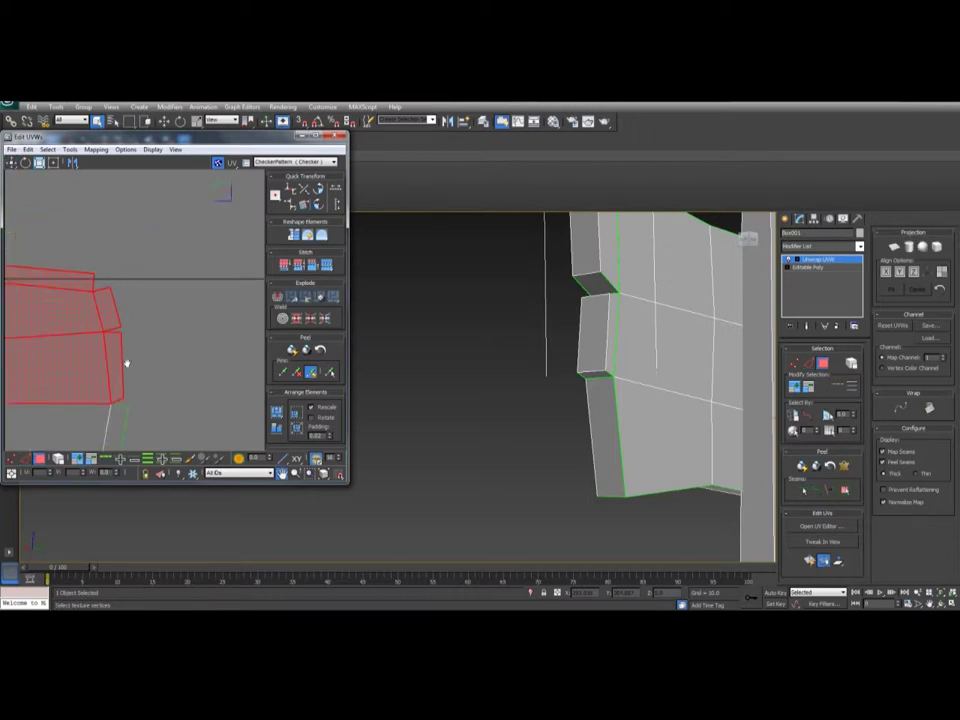
{"action": "scroll", "coordinate": [128, 350], "scroll_direction": "down", "scroll_amount": 5}
{"action": "middle_click_drag", "start_coordinate": [250, 270], "coordinate": [174, 259]}
{"action": "scroll", "coordinate": [165, 270], "scroll_direction": "up", "scroll_amount": 2}
{"action": "middle_click_drag", "start_coordinate": [70, 280], "coordinate": [160, 289]}
{"action": "scroll", "coordinate": [161, 289], "scroll_direction": "down", "scroll_amount": 6}
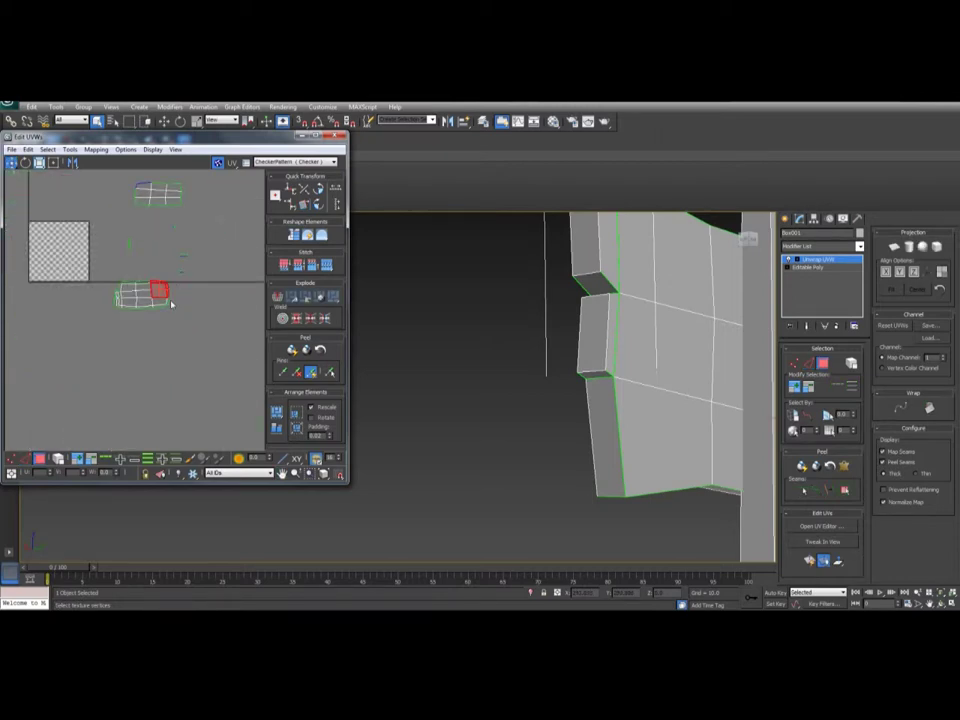
Stitch the loose long strip faces outward from the middle side face at the shell's right end
{"action": "left_click", "coordinate": [128, 243]}
{"action": "scroll", "coordinate": [172, 297], "scroll_direction": "up", "scroll_amount": 5}
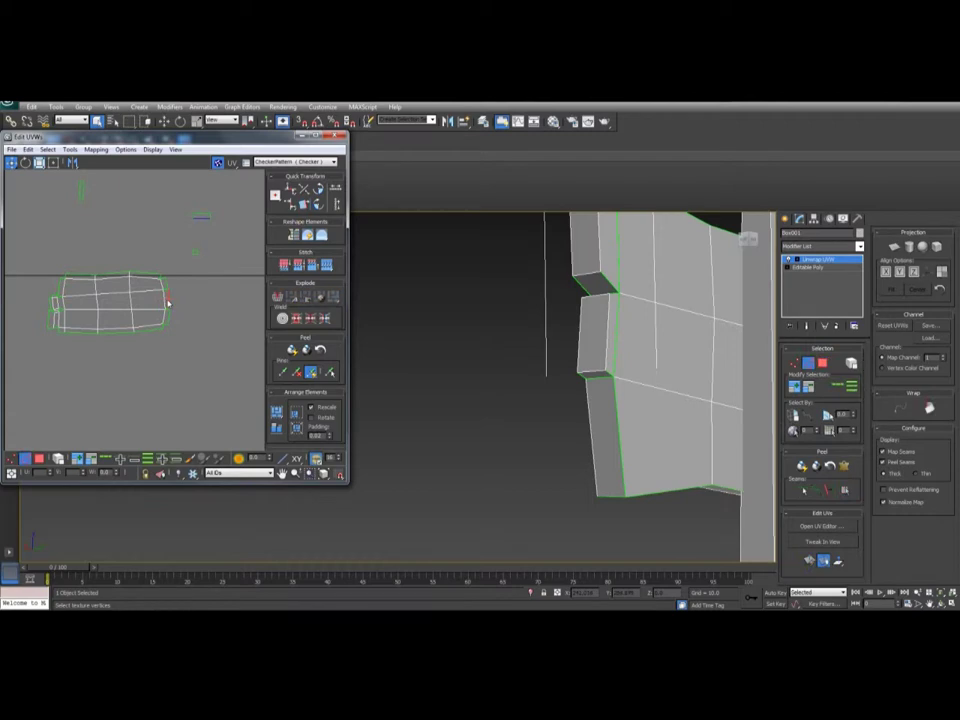
{"action": "scroll", "coordinate": [168, 302], "scroll_direction": "up", "scroll_amount": 3}
{"action": "middle_click_drag", "start_coordinate": [178, 298], "coordinate": [158, 353]}
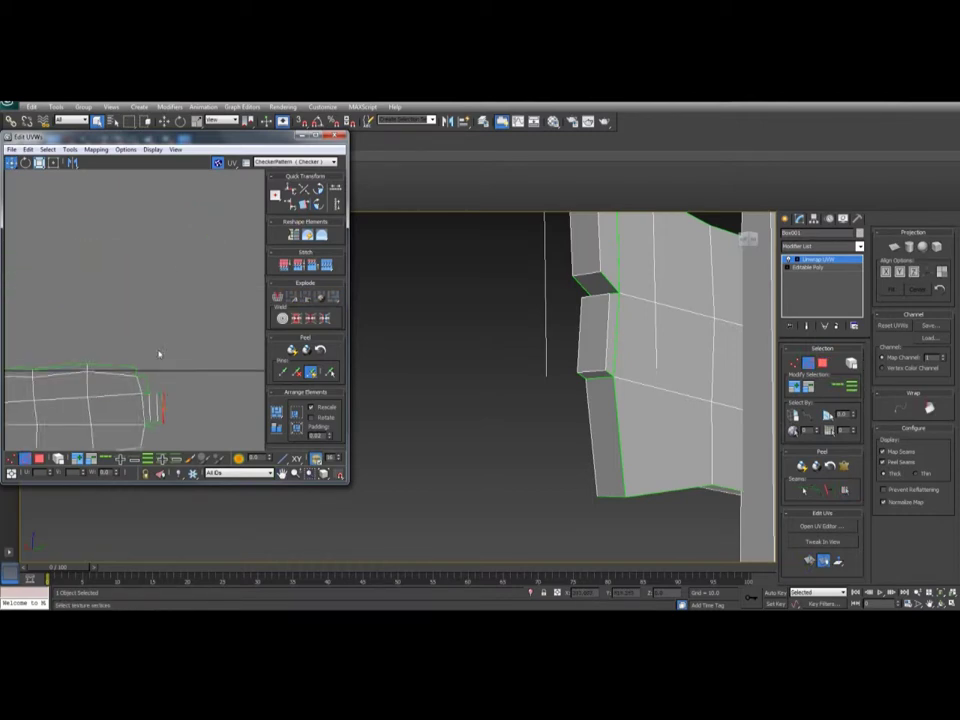
Find the matching small square face and stitch it to the upper edge of the outer strip at the shell's right end
{"action": "scroll", "coordinate": [154, 358], "scroll_direction": "down", "scroll_amount": 3}
{"action": "scroll", "coordinate": [174, 356], "scroll_direction": "up", "scroll_amount": 2}
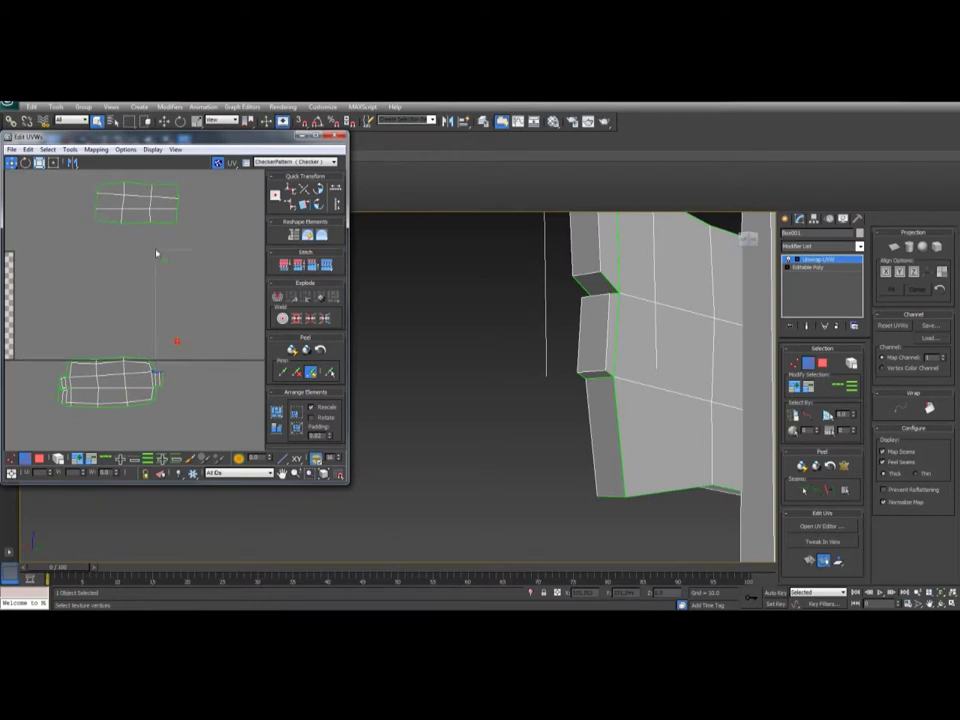
{"action": "middle_click_drag", "start_coordinate": [180, 381], "coordinate": [180, 322]}
{"action": "scroll", "coordinate": [152, 348], "scroll_direction": "up", "scroll_amount": 7}
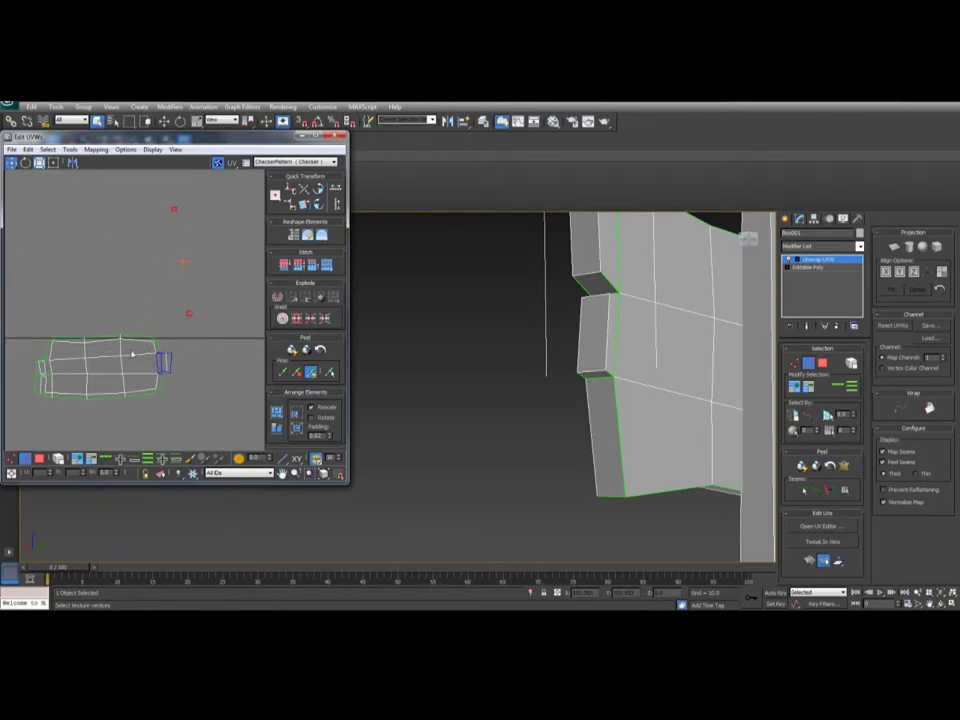
{"action": "key", "text": "2"}
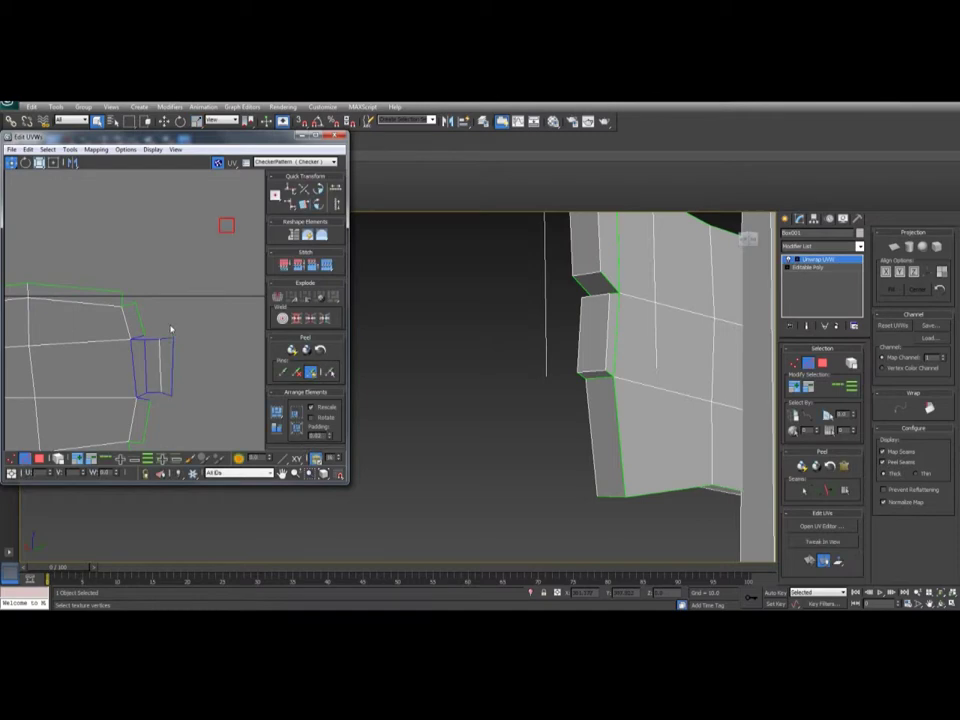
{"action": "left_click", "coordinate": [170, 342]}
{"action": "middle_click_drag", "start_coordinate": [174, 288], "coordinate": [167, 328]}
{"action": "scroll", "coordinate": [167, 328], "scroll_direction": "down", "scroll_amount": 3}
{"action": "scroll", "coordinate": [158, 386], "scroll_direction": "up", "scroll_amount": 5}
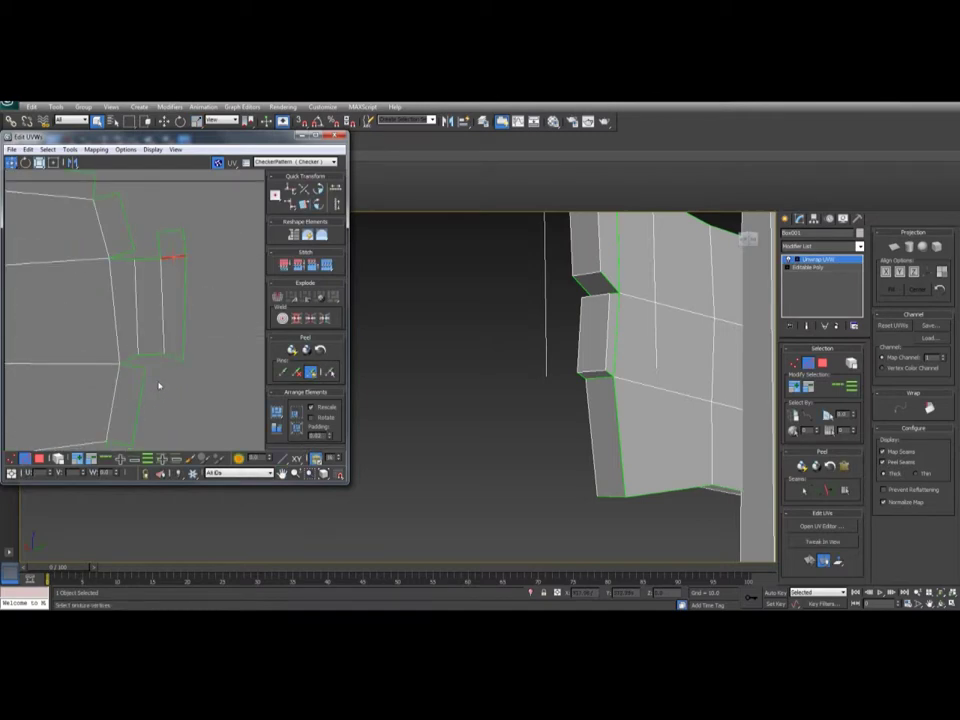
Stitch the other small square face to the lower edge of the outer strip at the shell's right end
{"action": "scroll", "coordinate": [161, 300], "scroll_direction": "down", "scroll_amount": 7}
{"action": "scroll", "coordinate": [161, 300], "scroll_direction": "up", "scroll_amount": 4}
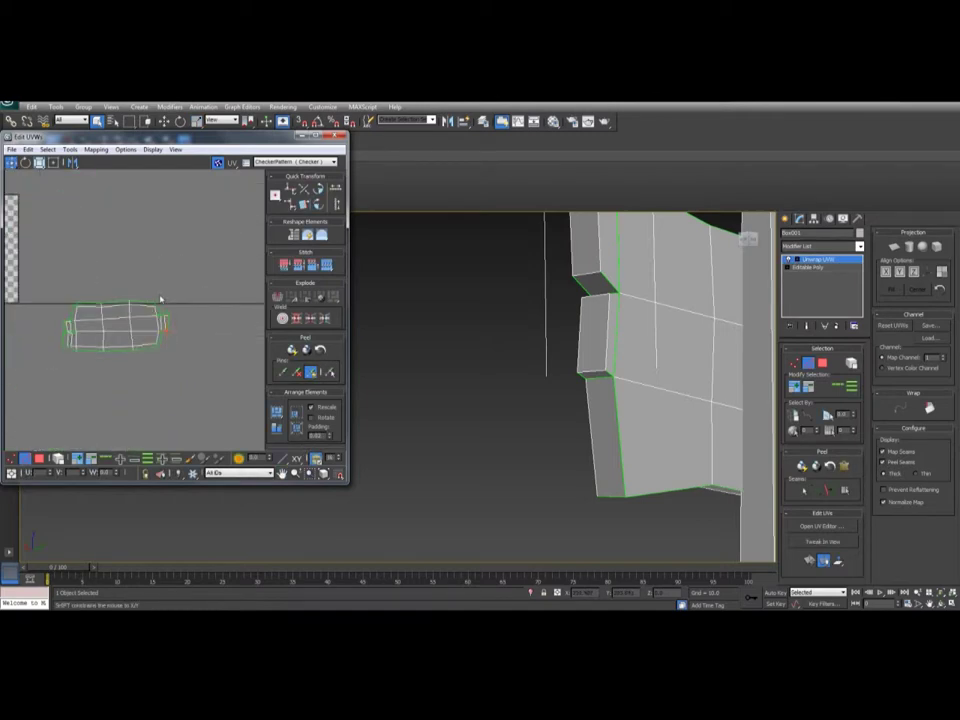
{"action": "scroll", "coordinate": [161, 300], "scroll_direction": "up", "scroll_amount": 1}
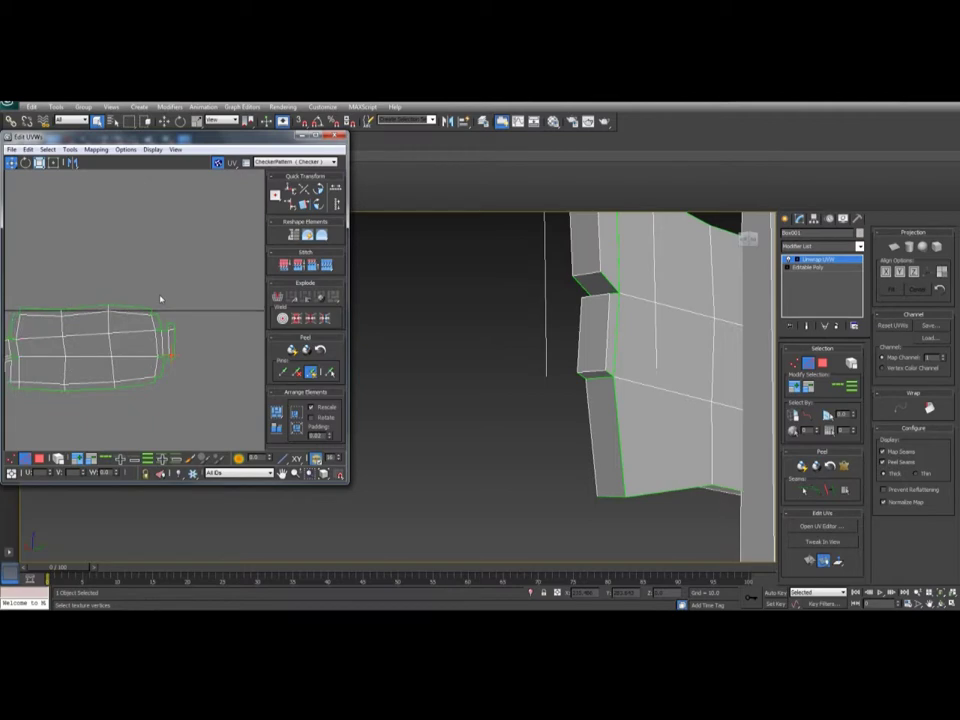
{"action": "scroll", "coordinate": [157, 349], "scroll_direction": "up", "scroll_amount": 2}
{"action": "scroll", "coordinate": [163, 357], "scroll_direction": "up", "scroll_amount": 2}
{"action": "scroll", "coordinate": [188, 293], "scroll_direction": "down", "scroll_amount": 5}
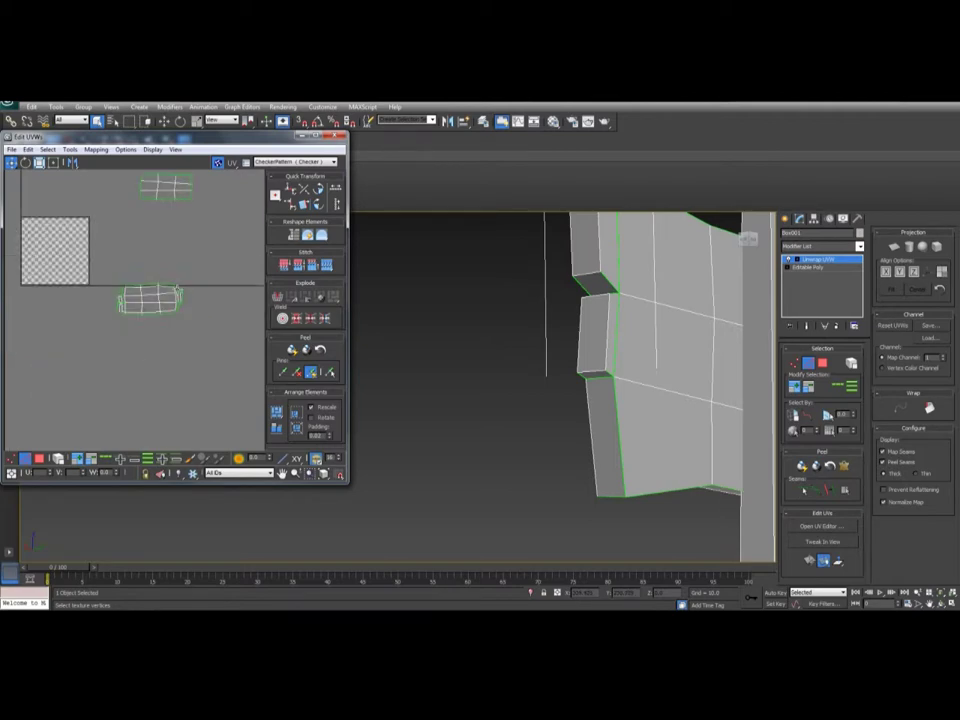
Select the whole stitched board shell and move it up beneath the other board shell
{"action": "key", "text": "3"}
{"action": "left_click_drag", "start_coordinate": [88, 272], "coordinate": [190, 325]}
{"action": "middle_click_drag", "start_coordinate": [111, 284], "coordinate": [173, 357]}
{"action": "left_click_drag", "start_coordinate": [156, 296], "coordinate": [247, 406]}
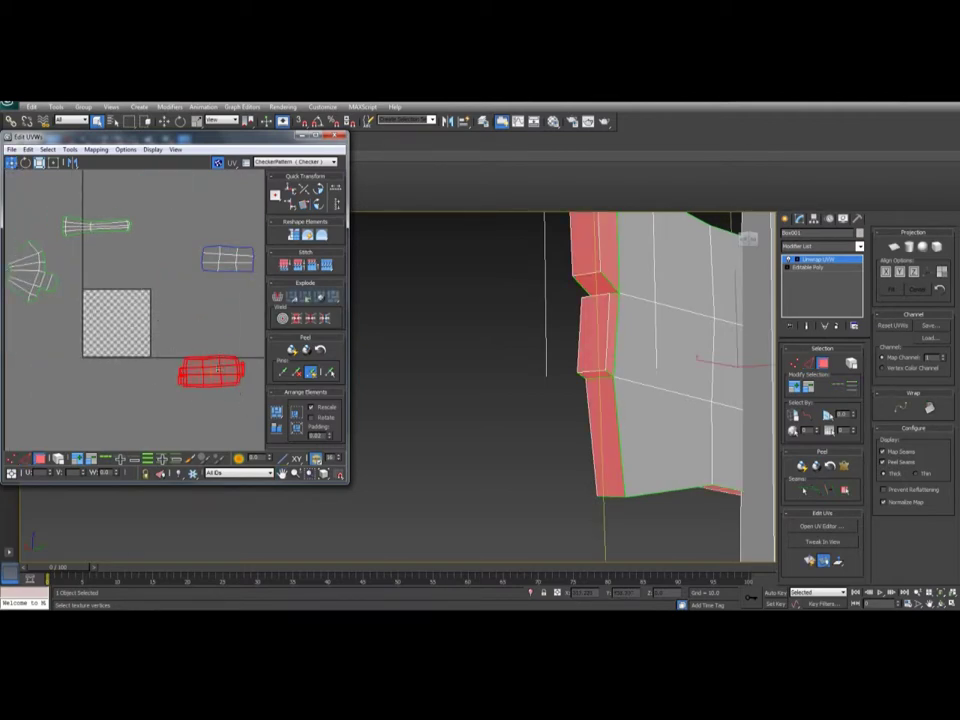
{"action": "left_click_drag", "start_coordinate": [217, 364], "coordinate": [229, 287]}
Select all UV shells and pack them into the texture square
{"action": "middle_click_drag", "start_coordinate": [103, 293], "coordinate": [198, 325]}
{"action": "middle_click_drag", "start_coordinate": [139, 293], "coordinate": [81, 273]}
{"action": "scroll", "coordinate": [45, 283], "scroll_direction": "down", "scroll_amount": 2}
{"action": "key", "text": "ctrl+a"}
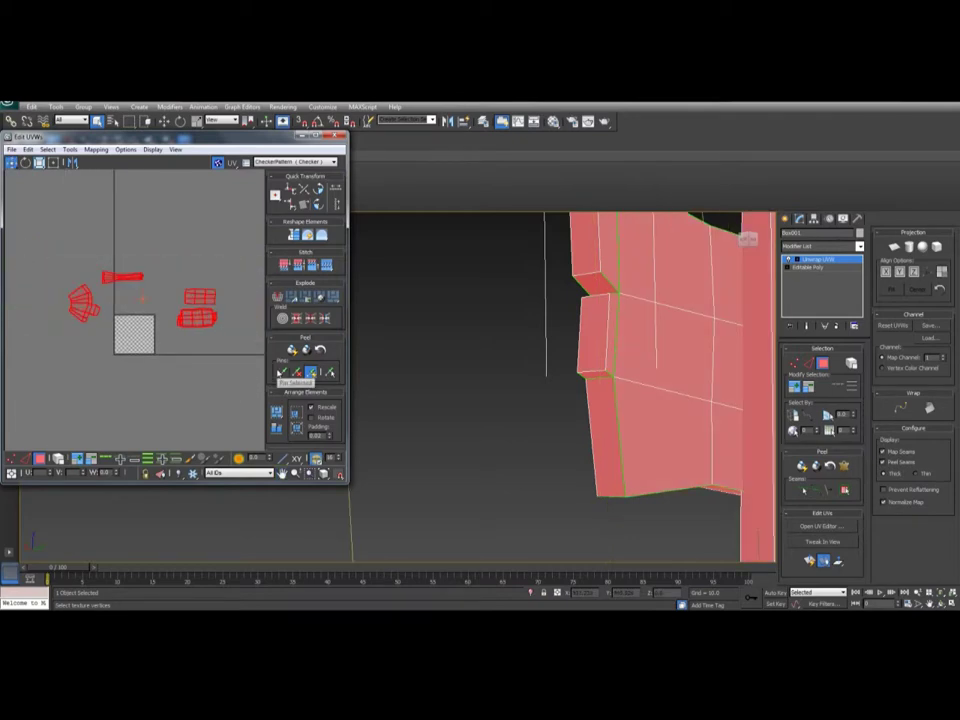
{"action": "scroll", "coordinate": [129, 349], "scroll_direction": "up", "scroll_amount": 3}
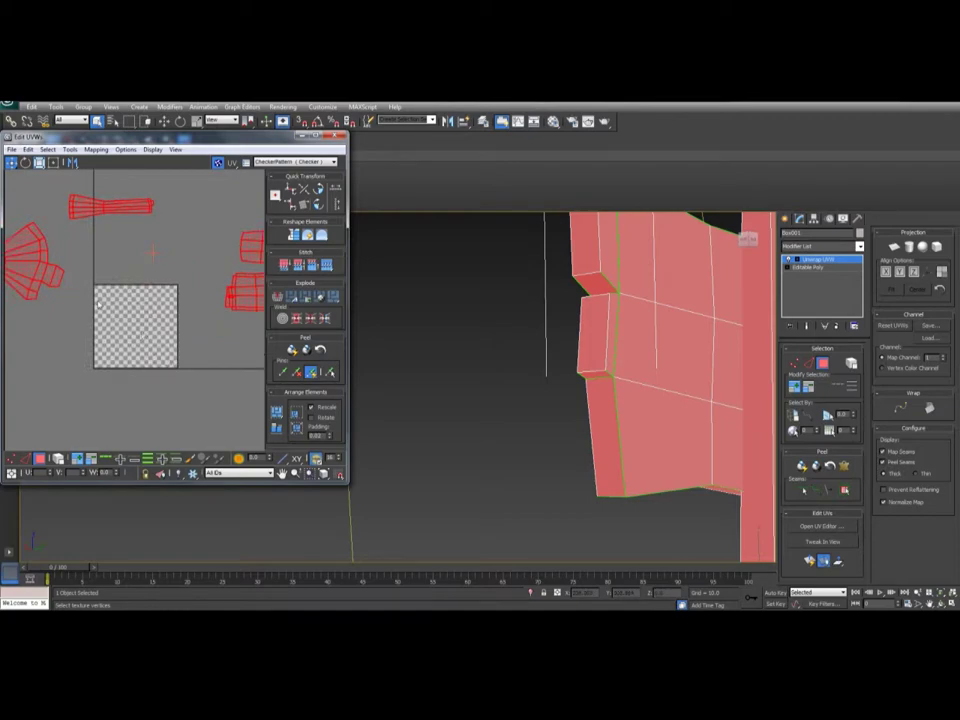
{"action": "scroll", "coordinate": [98, 306], "scroll_direction": "up", "scroll_amount": 1}
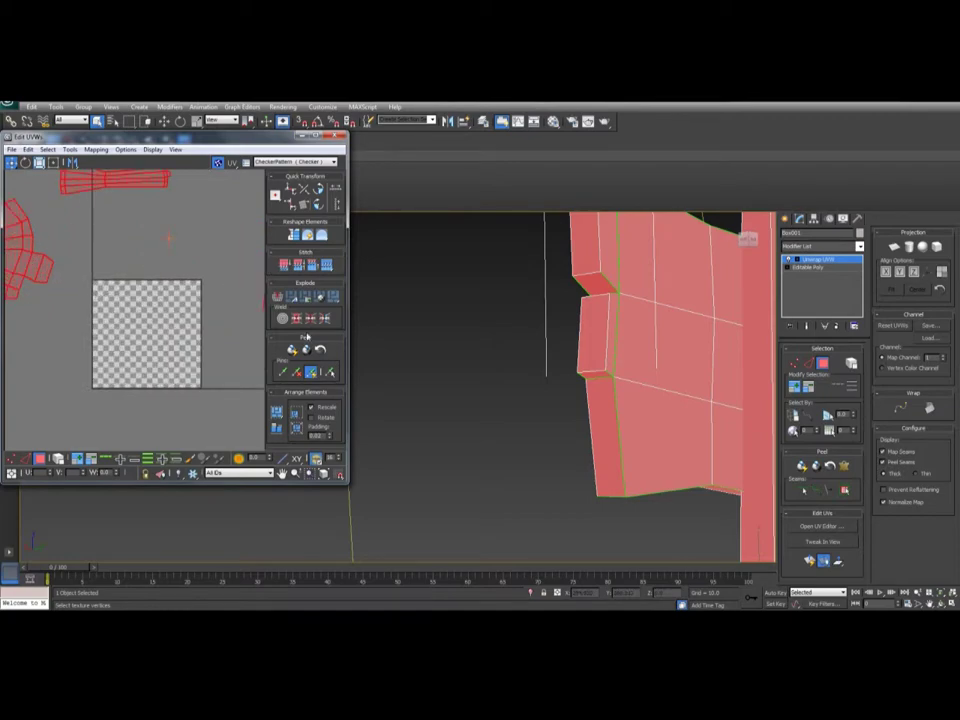
{"action": "left_click", "coordinate": [277, 414]}
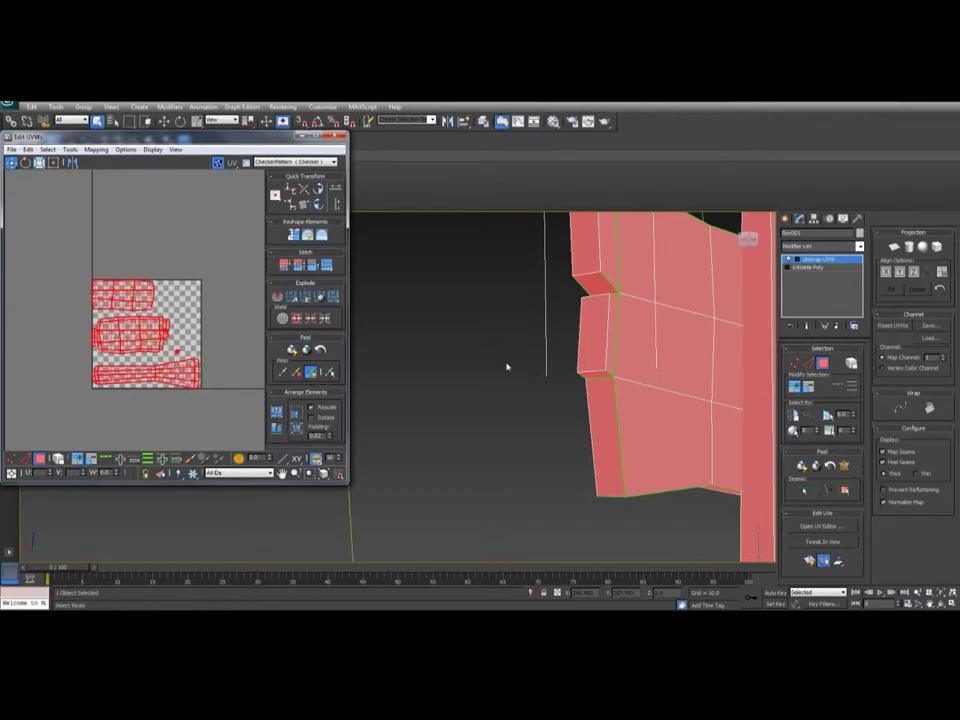
Clear the face selection and display the CheckerPattern (Checker) map on the whole sign model
{"action": "middle_click_drag", "start_coordinate": [568, 371], "coordinate": [415, 333]}
{"action": "scroll", "coordinate": [416, 341], "scroll_direction": "down", "scroll_amount": 5}
{"action": "left_click", "coordinate": [218, 326]}
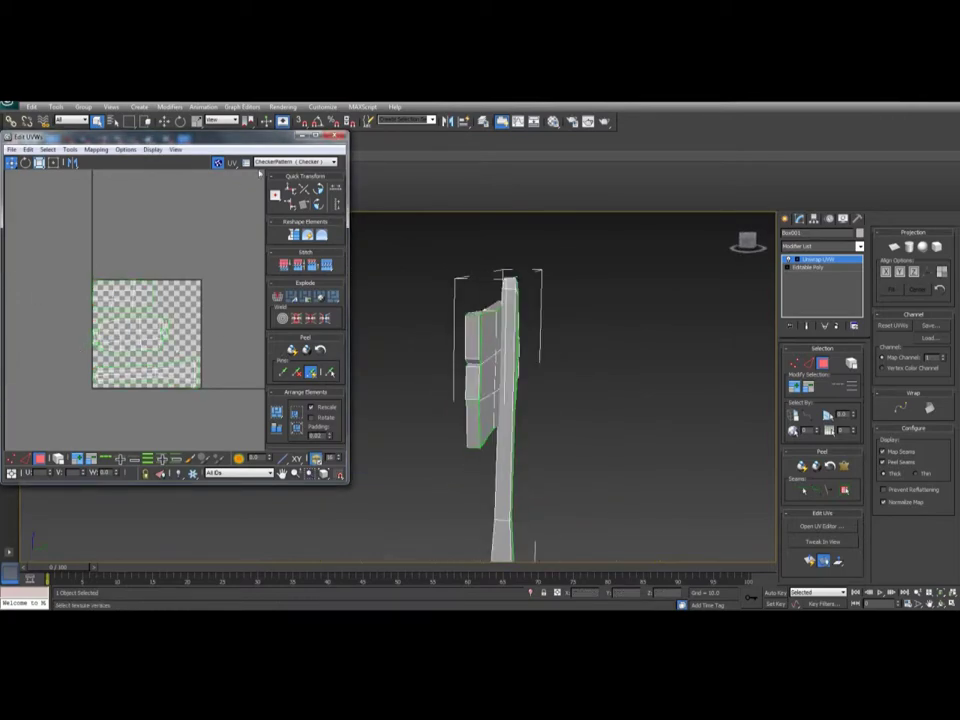
{"action": "left_click", "coordinate": [261, 163]}
{"action": "left_click", "coordinate": [272, 172]}
{"action": "middle_click_drag", "start_coordinate": [523, 389], "coordinate": [420, 388], "text": "alt"}
Select the packed shells, including the post shell, and inspect the checker pattern on the sign from the front
{"action": "left_click_drag", "start_coordinate": [85, 268], "coordinate": [243, 404]}
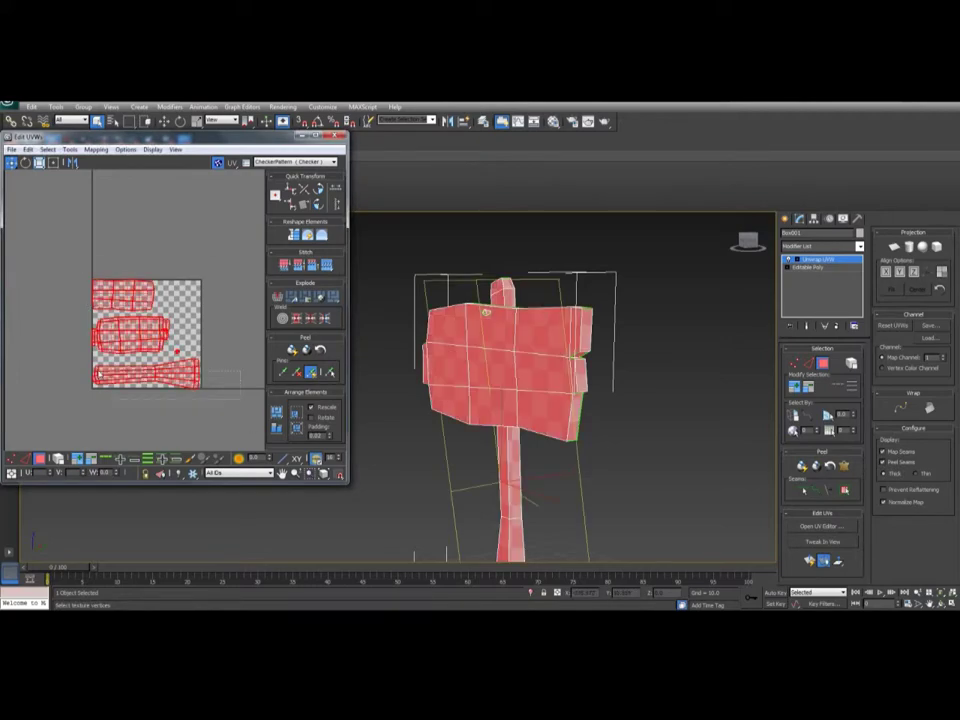
{"action": "left_click_drag", "start_coordinate": [55, 361], "coordinate": [55, 358]}
{"action": "middle_click_drag", "start_coordinate": [470, 430], "coordinate": [502, 427], "text": "alt"}
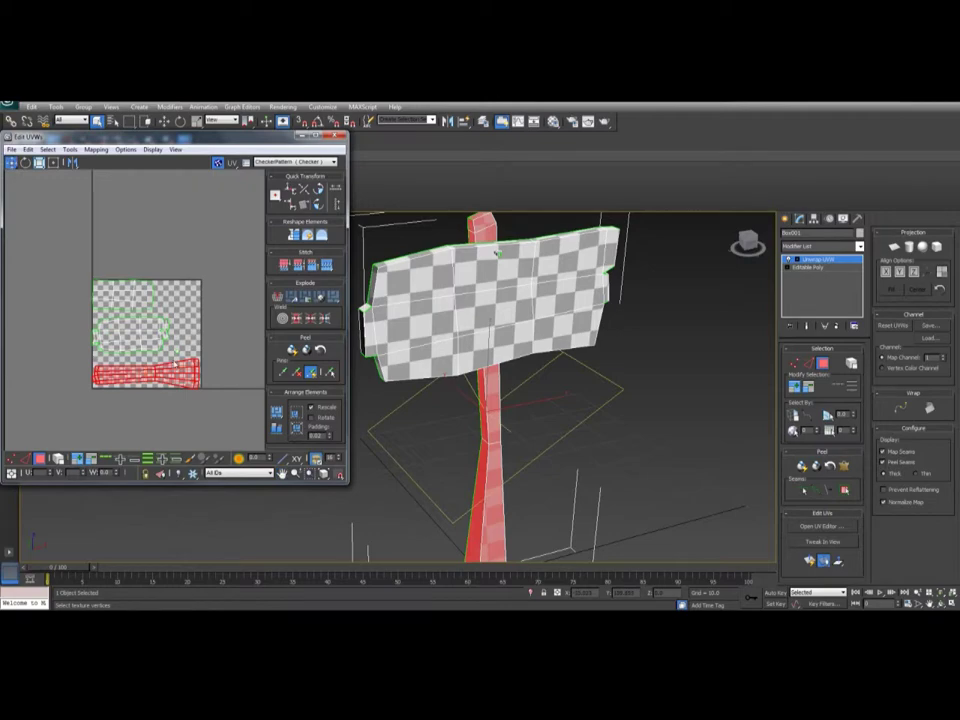
Move the tiny separate shell up into the empty area beside the two board shells
{"action": "scroll", "coordinate": [195, 343], "scroll_direction": "up", "scroll_amount": 5}
{"action": "left_click", "coordinate": [172, 355]}
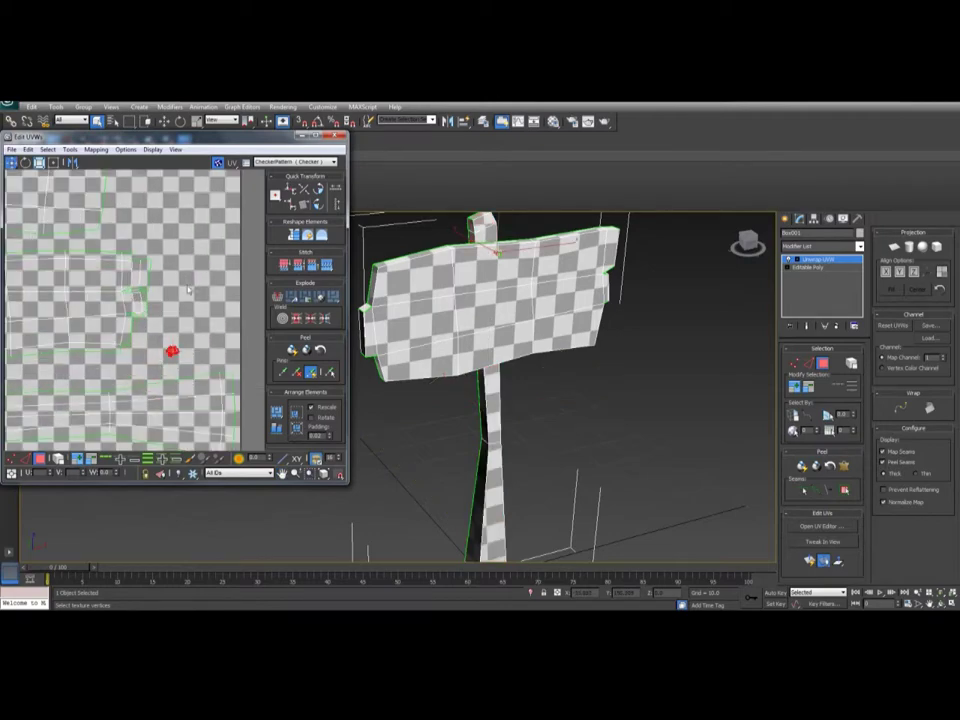
{"action": "left_click_drag", "start_coordinate": [172, 352], "coordinate": [210, 232]}
{"action": "middle_click_drag", "start_coordinate": [210, 232], "coordinate": [219, 278]}
Enlarge the tiny shell with the Freeform tool and check the result on the model
{"action": "left_click", "coordinate": [54, 162]}
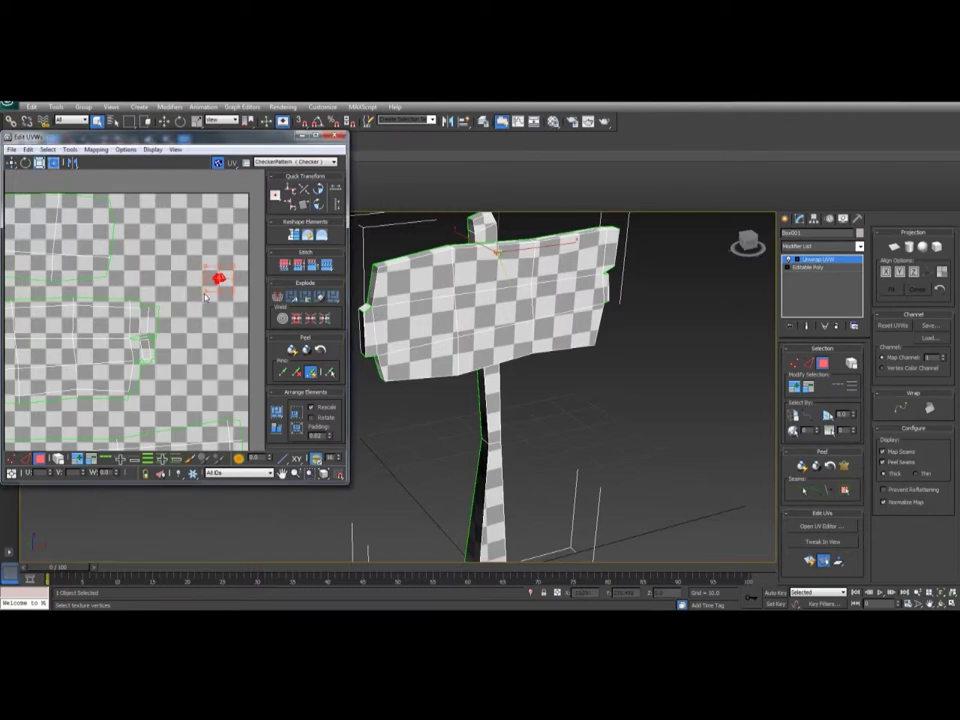
{"action": "left_click_drag", "start_coordinate": [205, 297], "coordinate": [195, 297]}
{"action": "scroll", "coordinate": [160, 329], "scroll_direction": "down", "scroll_amount": 2}
{"action": "middle_click_drag", "start_coordinate": [172, 321], "coordinate": [218, 292]}
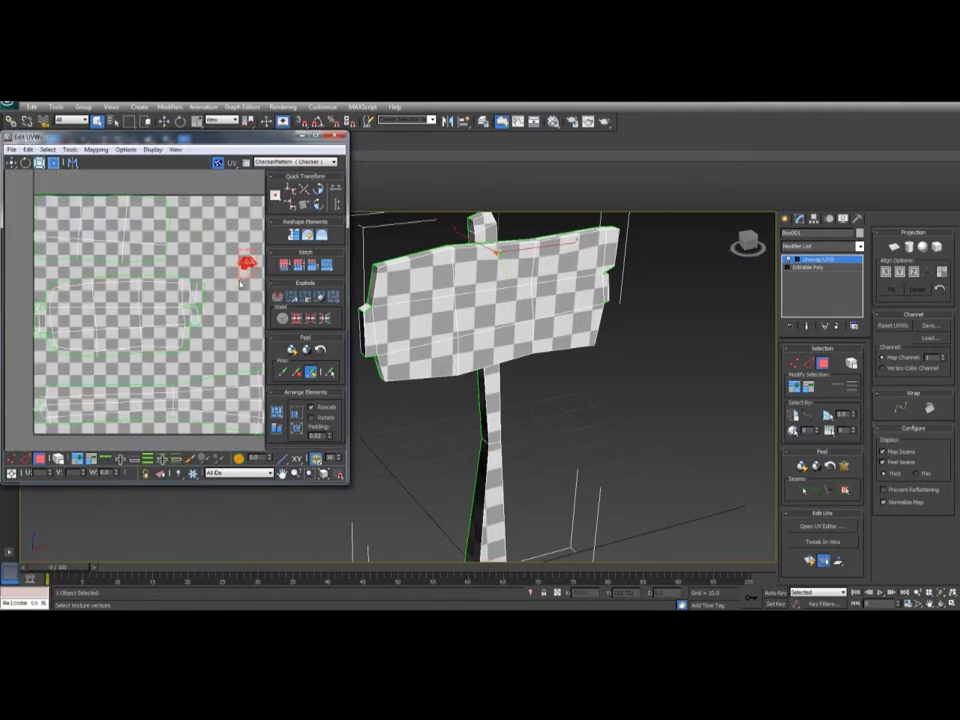
{"action": "left_click", "coordinate": [240, 285]}
{"action": "middle_click_drag", "start_coordinate": [429, 266], "coordinate": [384, 326]}
{"action": "left_click", "coordinate": [452, 308]}
{"action": "middle_click_drag", "start_coordinate": [195, 306], "coordinate": [195, 306]}
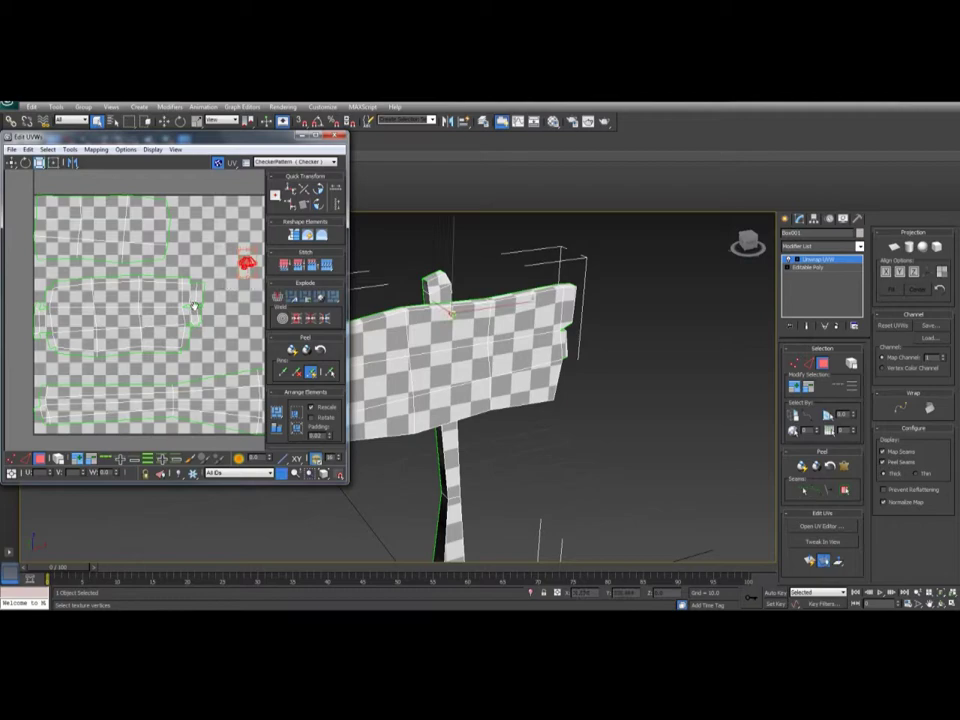
{"action": "scroll", "coordinate": [195, 309], "scroll_direction": "down", "scroll_amount": 3}
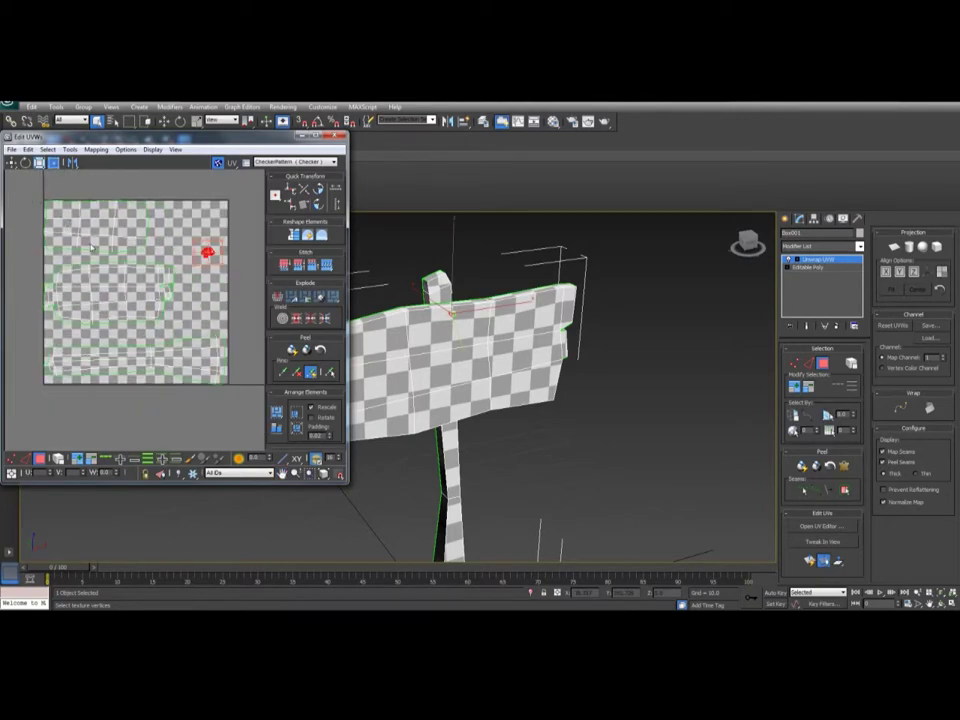
Select only the post shell and stretch it vertically with the Freeform tool
{"action": "key", "text": "ctrl+a"}
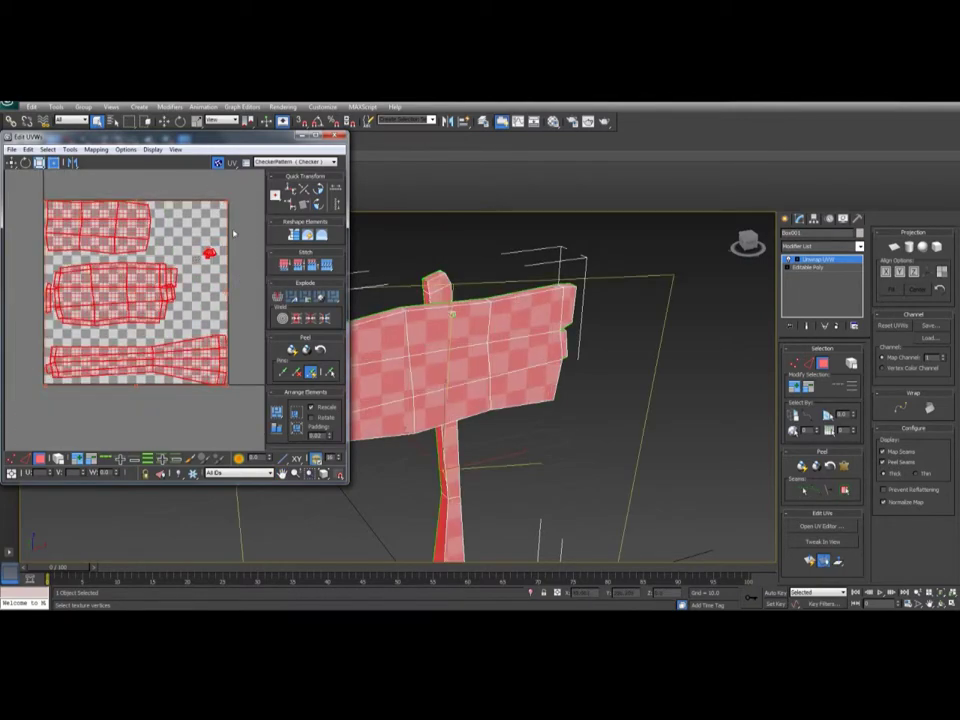
{"action": "left_click", "coordinate": [212, 241]}
{"action": "left_click", "coordinate": [74, 355]}
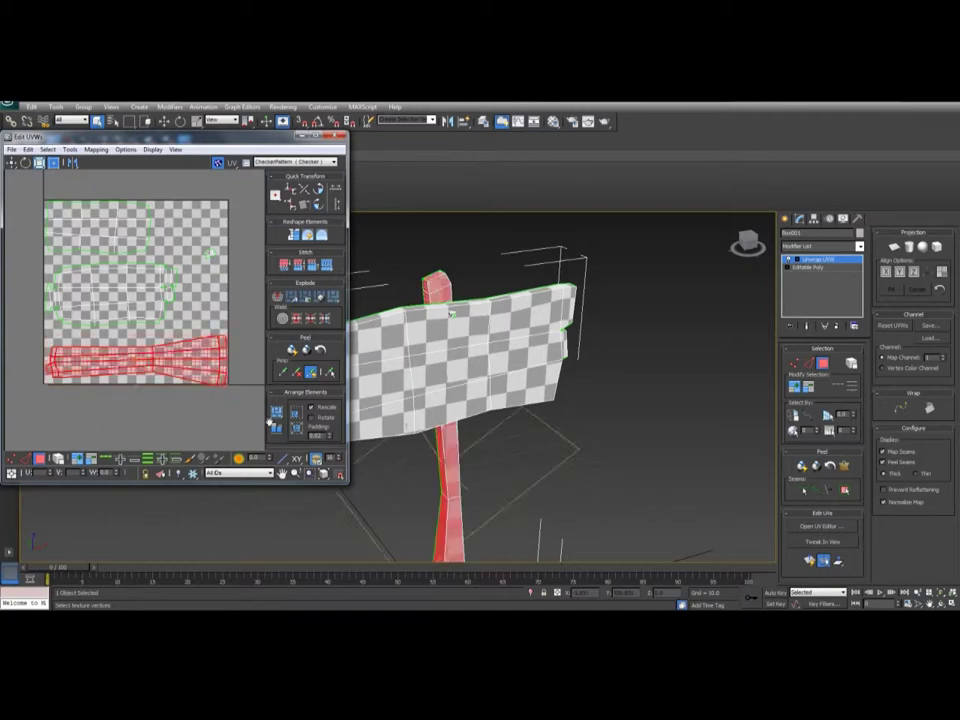
{"action": "scroll", "coordinate": [208, 364], "scroll_direction": "up", "scroll_amount": 2}
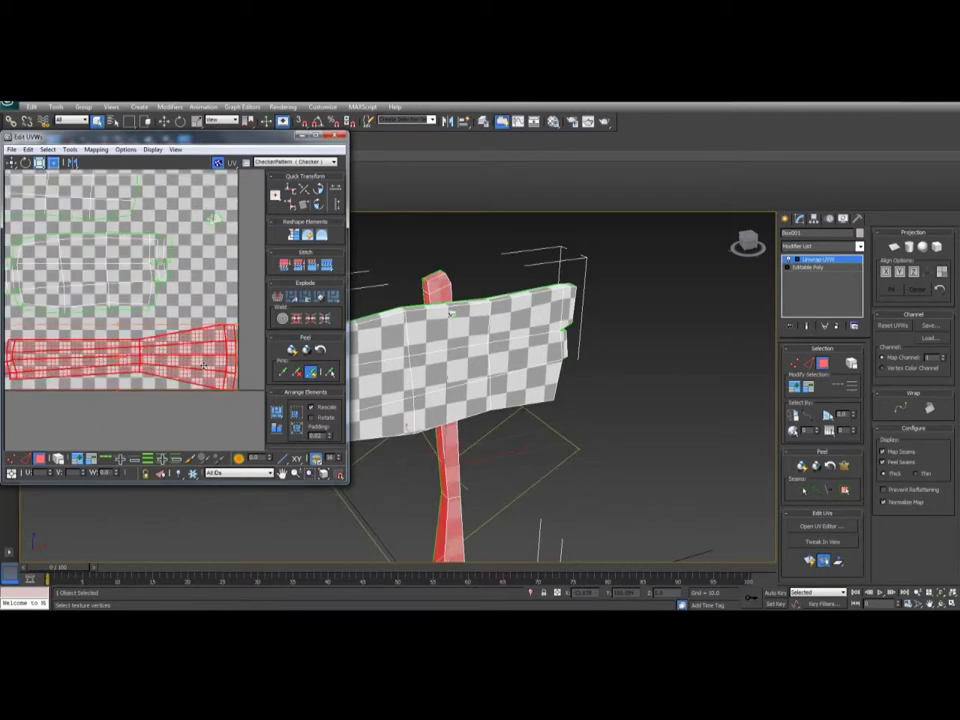
{"action": "middle_click_drag", "start_coordinate": [204, 366], "coordinate": [246, 358]}
{"action": "left_click_drag", "start_coordinate": [90, 308], "coordinate": [91, 291]}
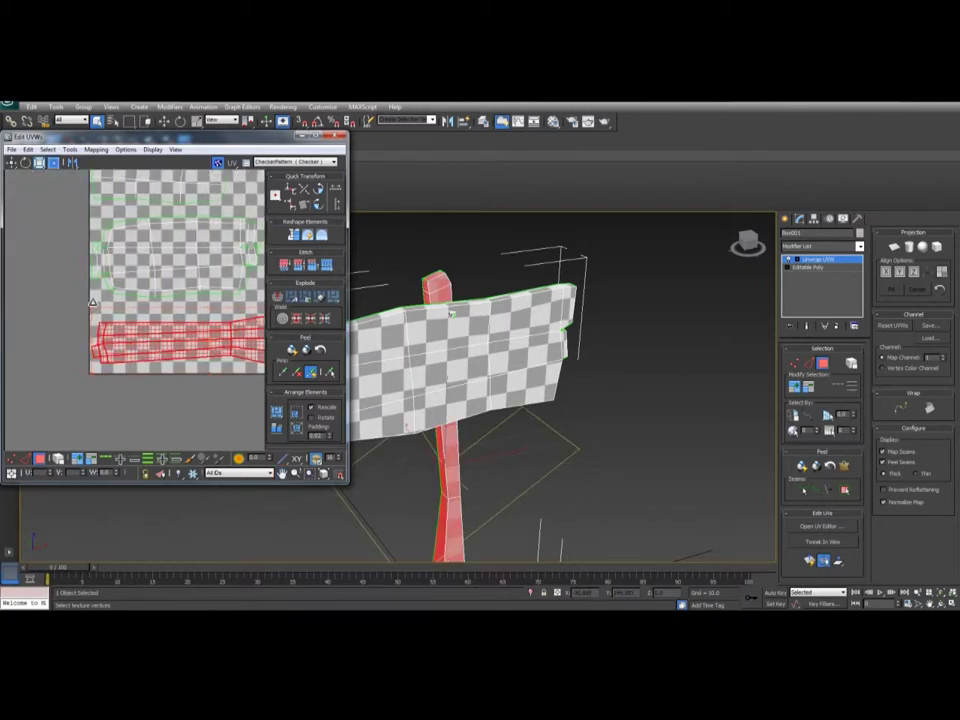
{"action": "middle_click_drag", "start_coordinate": [91, 290], "coordinate": [81, 293]}
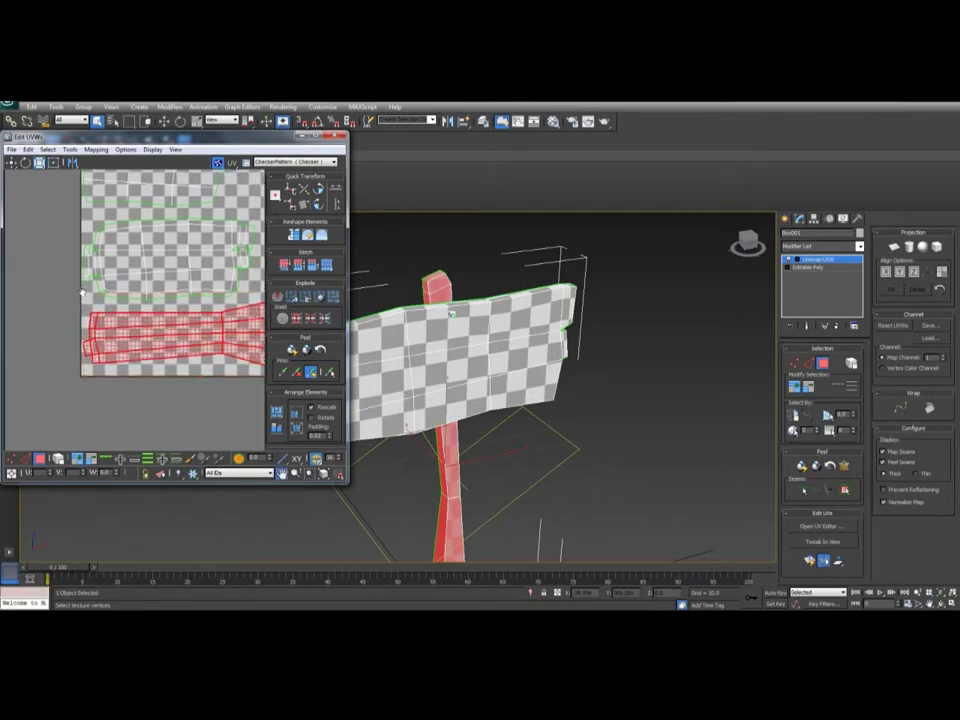
Fine-tune the post shell's position and height within the texture square, and check the checker pattern on the sign's back
{"action": "middle_click_drag", "start_coordinate": [125, 340], "coordinate": [39, 345]}
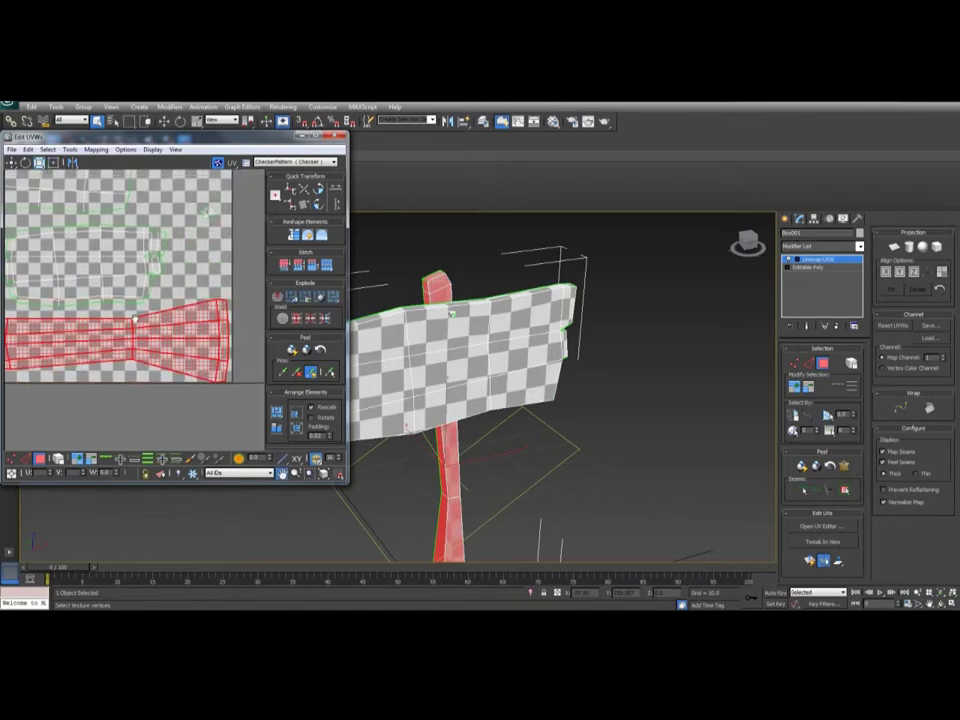
{"action": "left_click_drag", "start_coordinate": [173, 341], "coordinate": [173, 338]}
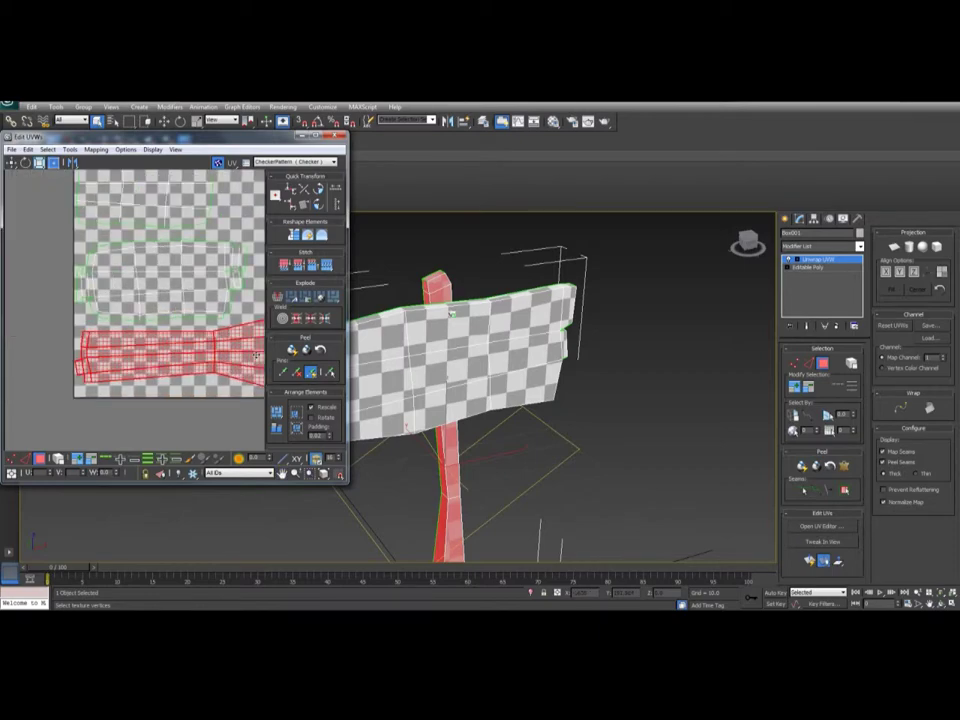
{"action": "left_click_drag", "start_coordinate": [78, 309], "coordinate": [76, 308]}
{"action": "middle_click_drag", "start_coordinate": [80, 291], "coordinate": [75, 327]}
{"action": "left_click", "coordinate": [58, 332]}
{"action": "middle_click_drag", "start_coordinate": [485, 376], "coordinate": [581, 338], "text": "alt"}
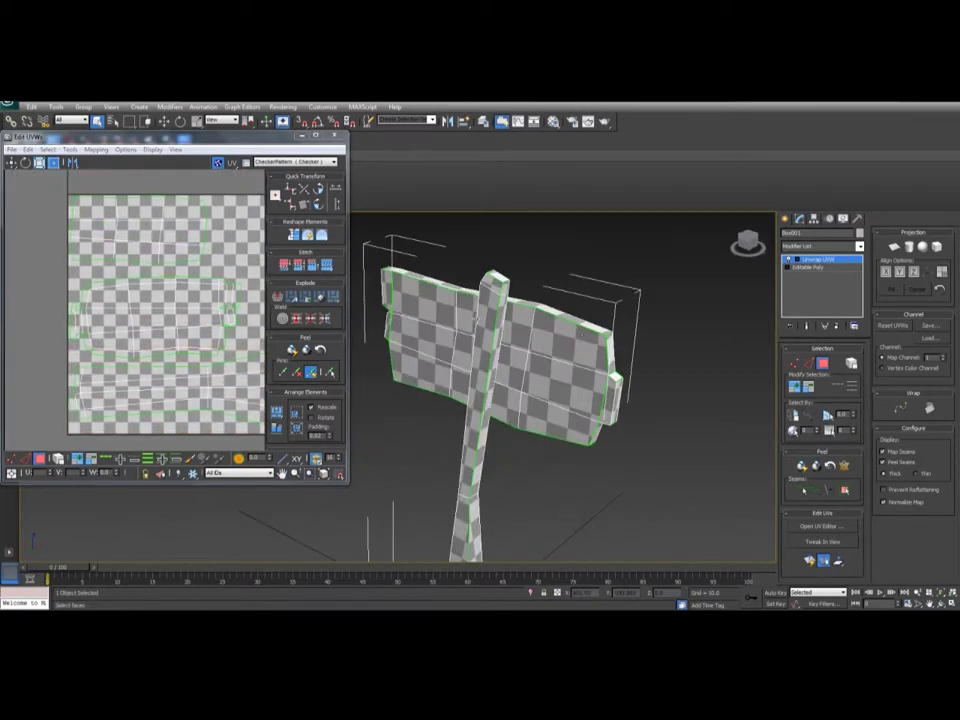
Move the tiny shell out above the texture square and shift the upper board shell slightly inward from the square's edge
{"action": "scroll", "coordinate": [154, 315], "scroll_direction": "down", "scroll_amount": 5}
{"action": "left_click_drag", "start_coordinate": [47, 264], "coordinate": [222, 408]}
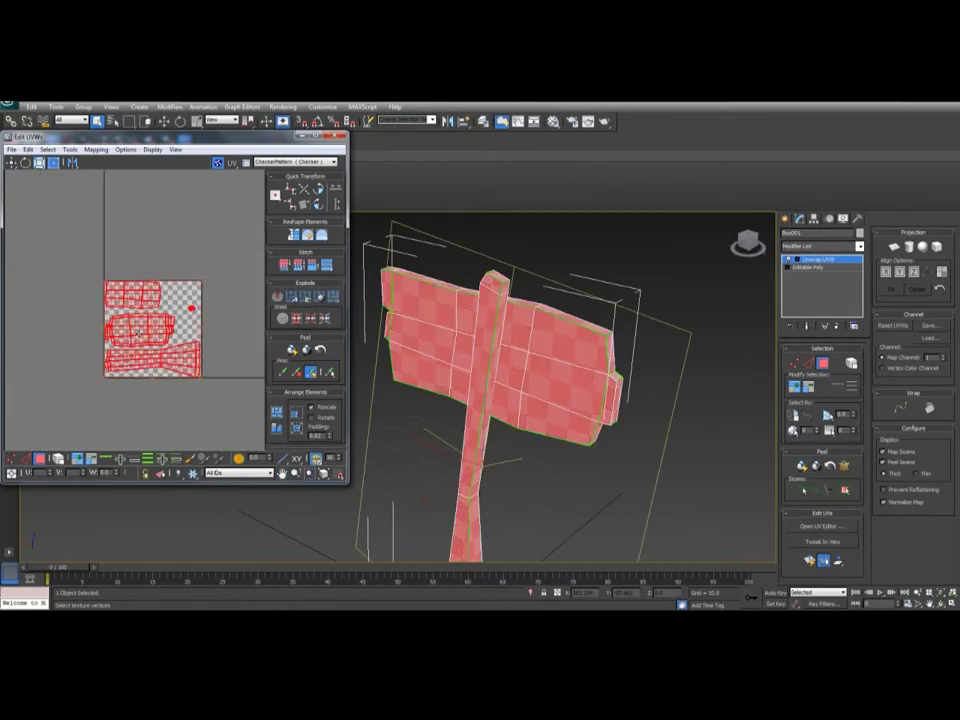
{"action": "scroll", "coordinate": [140, 331], "scroll_direction": "up", "scroll_amount": 4}
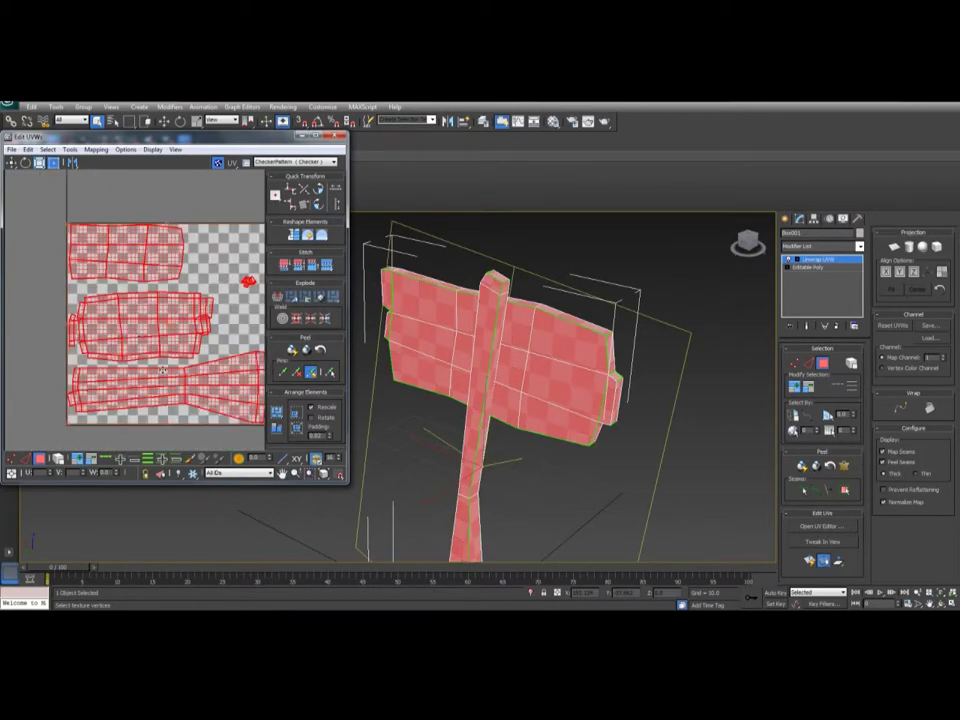
{"action": "left_click", "coordinate": [232, 275]}
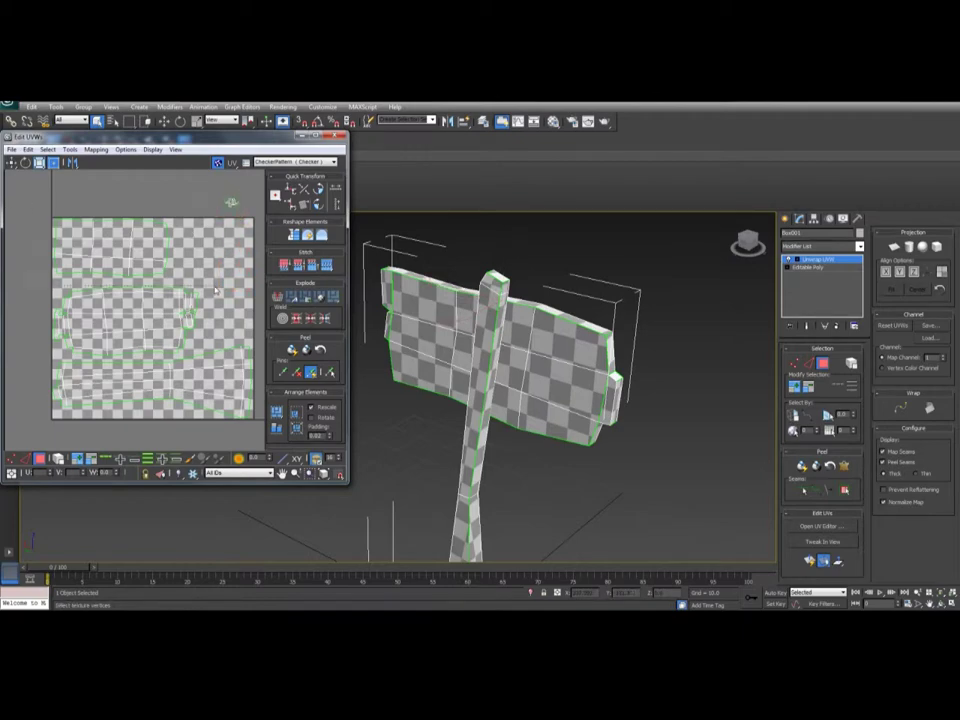
{"action": "left_click", "coordinate": [118, 250]}
{"action": "scroll", "coordinate": [118, 250], "scroll_direction": "up", "scroll_amount": 2}
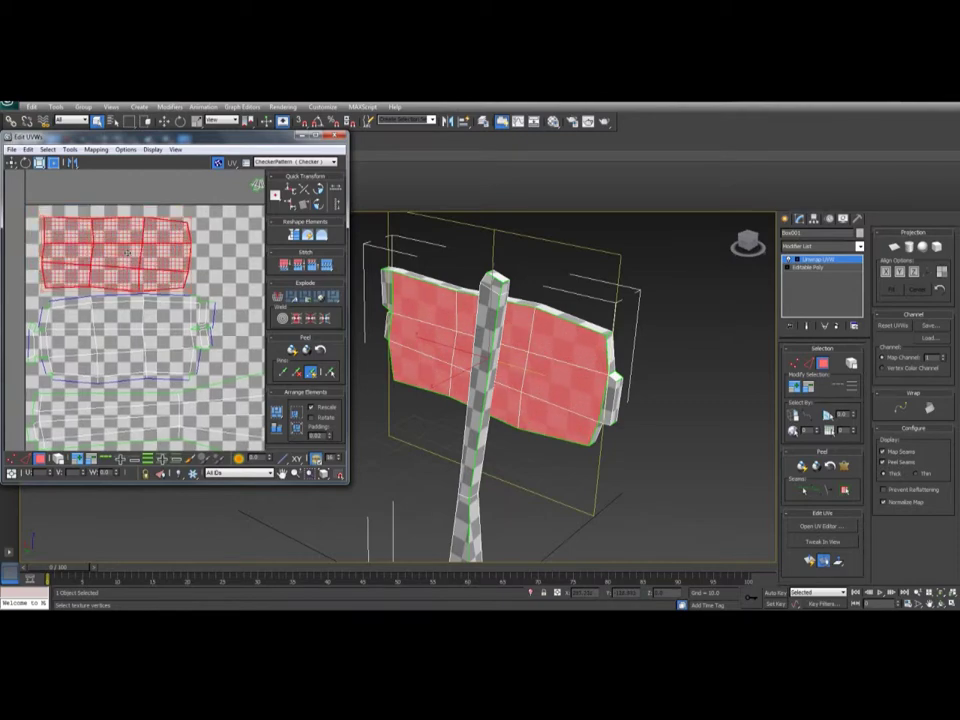
{"action": "middle_click_drag", "start_coordinate": [110, 243], "coordinate": [139, 240]}
{"action": "left_click", "coordinate": [44, 256]}
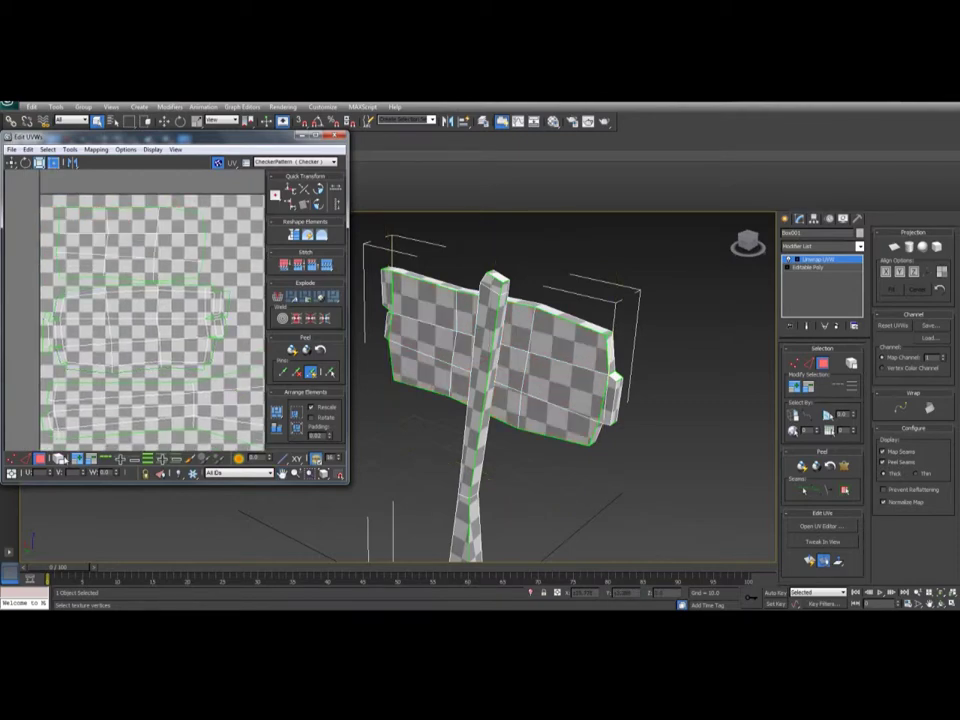
Select both board shells together and move them up against the texture square's upper edge
{"action": "left_click_drag", "start_coordinate": [71, 258], "coordinate": [140, 322]}
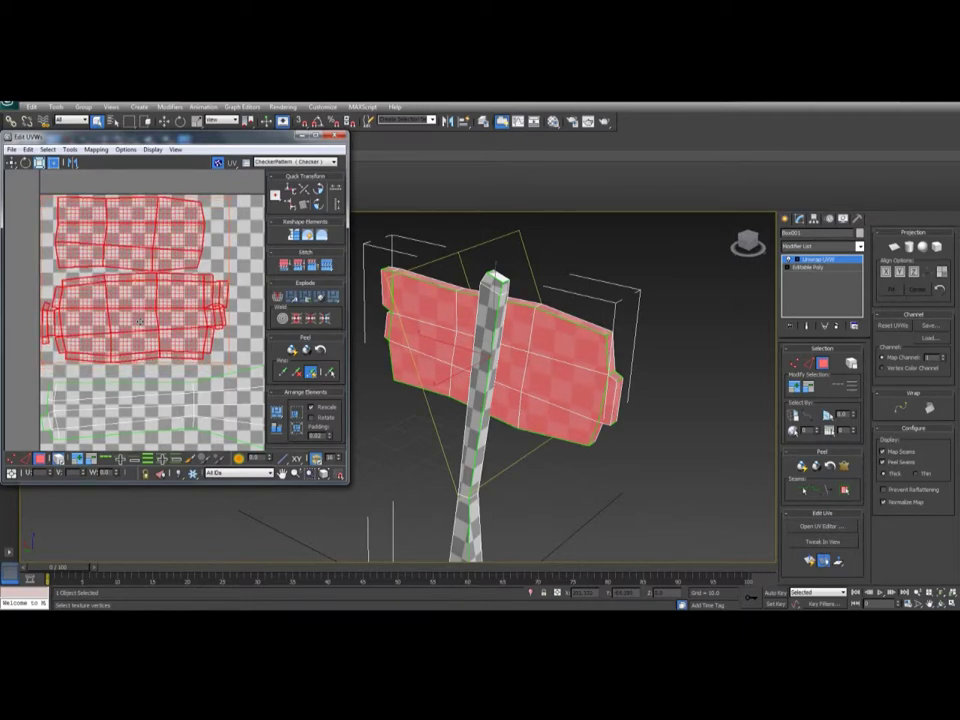
{"action": "left_click_drag", "start_coordinate": [140, 322], "coordinate": [140, 320]}
{"action": "mouse_move", "coordinate": [225, 357]}
{"action": "middle_mouse_down"}
{"action": "mouse_move", "coordinate": [148, 344]}
{"action": "mouse_move", "coordinate": [232, 367]}
{"action": "middle_mouse_up"}
Place the tiny shell in the square's empty upper-right corner, enlarge it with the Freeform tool, and check the nail on the model
{"action": "middle_click_drag", "start_coordinate": [223, 297], "coordinate": [133, 323]}
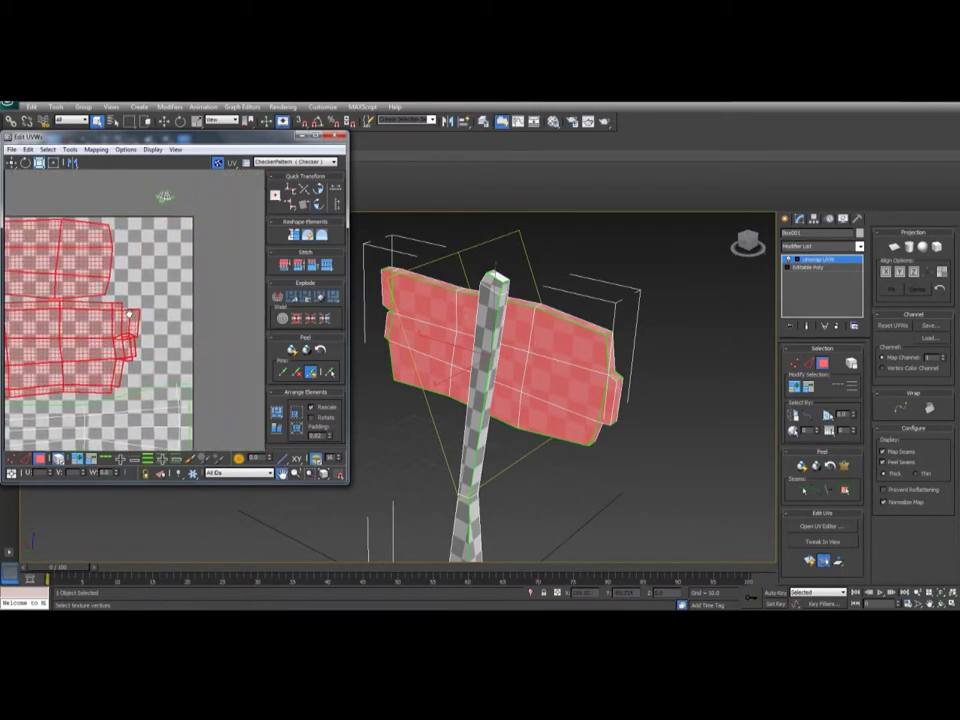
{"action": "left_click_drag", "start_coordinate": [189, 176], "coordinate": [121, 281]}
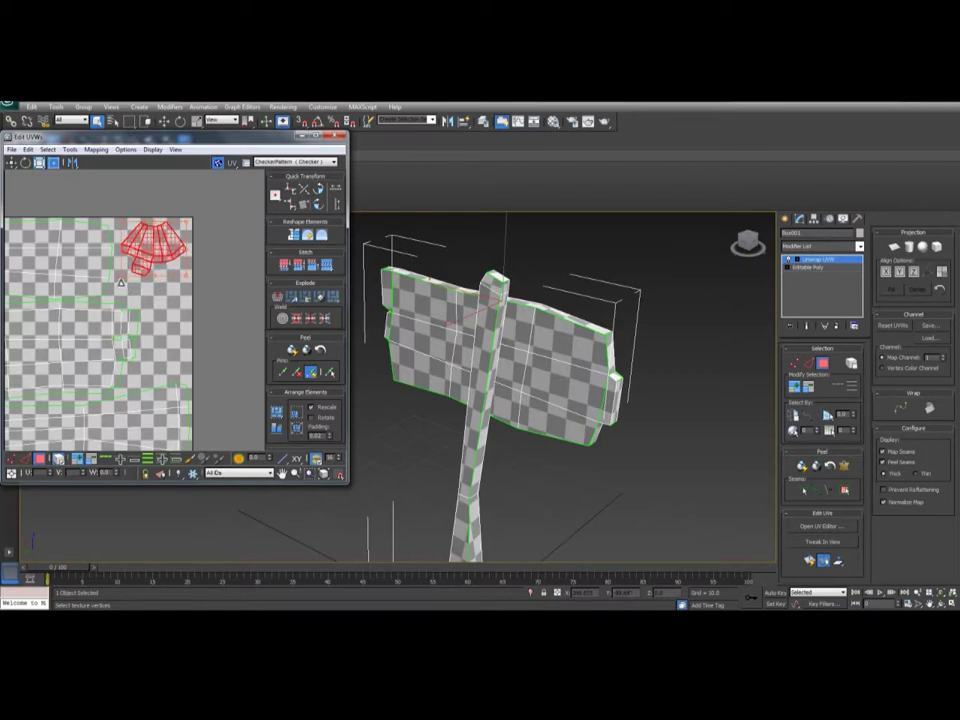
{"action": "left_click_drag", "start_coordinate": [160, 231], "coordinate": [158, 245]}
{"action": "middle_click_drag", "start_coordinate": [546, 328], "coordinate": [503, 426], "text": "alt"}
{"action": "scroll", "coordinate": [621, 387], "scroll_direction": "up", "scroll_amount": 4}
{"action": "left_click", "coordinate": [485, 278]}
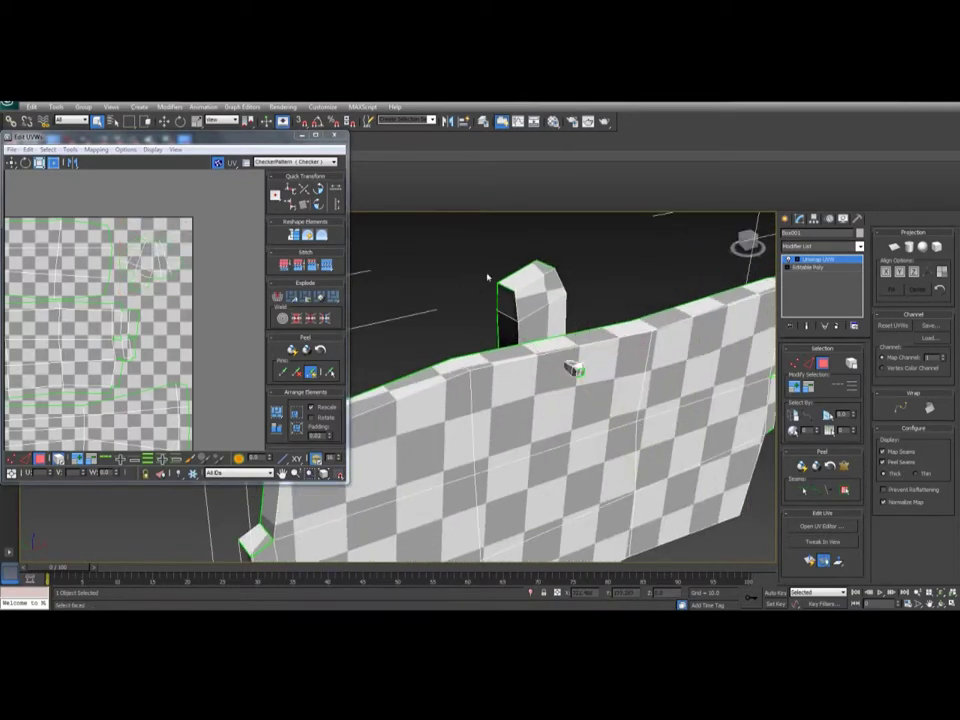
{"action": "middle_click_drag", "start_coordinate": [488, 277], "coordinate": [566, 371], "text": "alt"}
{"action": "scroll", "coordinate": [572, 377], "scroll_direction": "up", "scroll_amount": 5}
Select all the packed UV shells and open the Render UVW Template settings
{"action": "scroll", "coordinate": [165, 256], "scroll_direction": "down", "scroll_amount": 5}
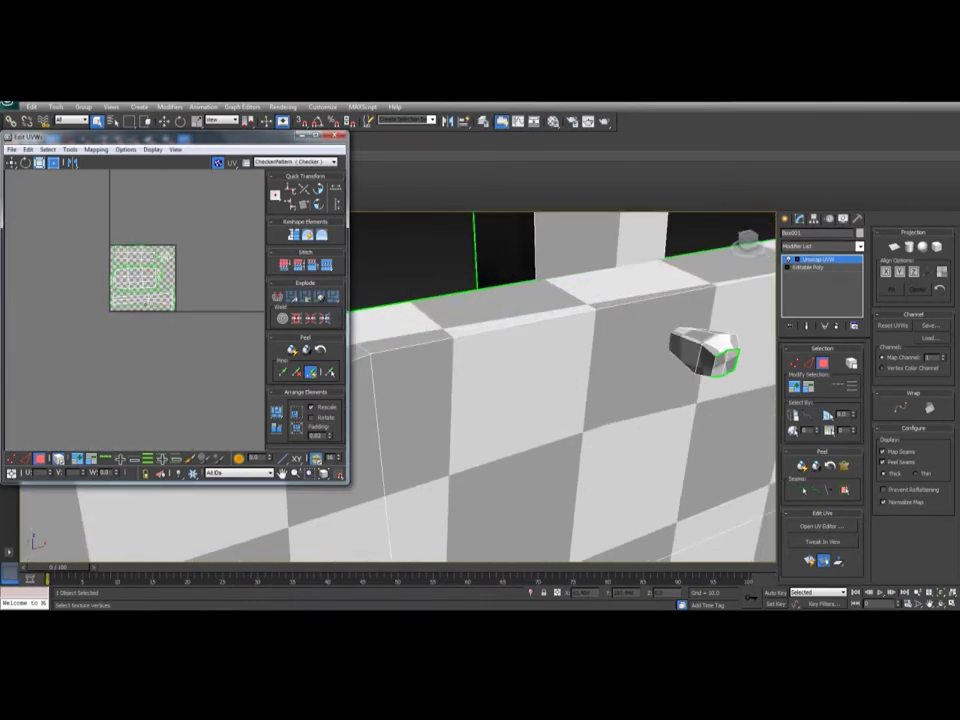
{"action": "middle_click_drag", "start_coordinate": [138, 292], "coordinate": [146, 330]}
{"action": "scroll", "coordinate": [150, 308], "scroll_direction": "up", "scroll_amount": 5}
{"action": "middle_click_drag", "start_coordinate": [112, 285], "coordinate": [86, 229]}
{"action": "scroll", "coordinate": [96, 234], "scroll_direction": "down", "scroll_amount": 3}
{"action": "key", "text": "ctrl+a"}
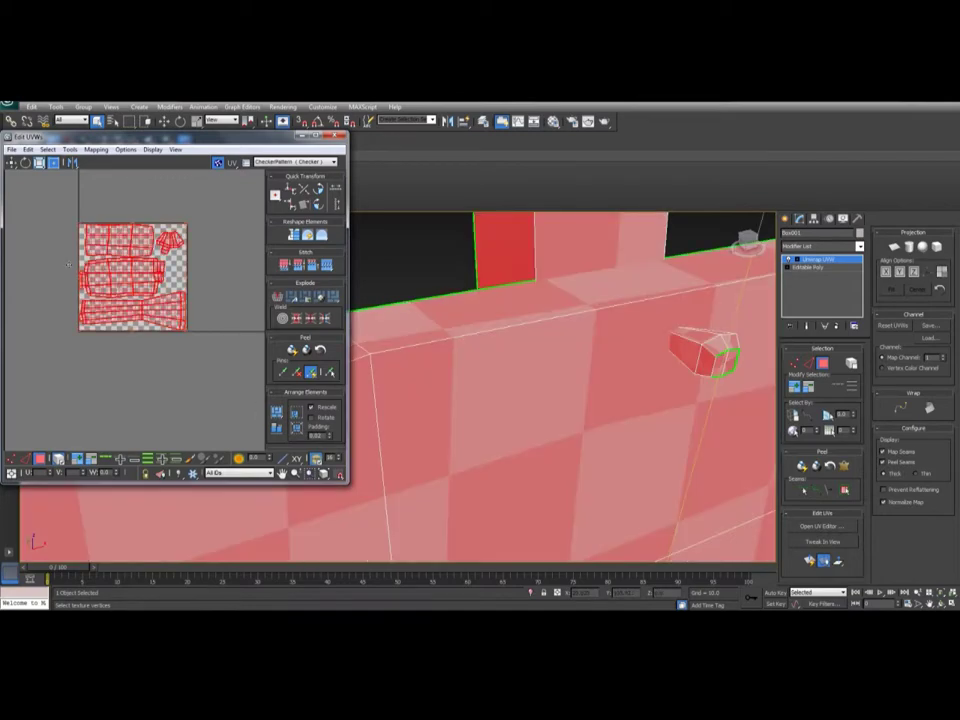
{"action": "left_click", "coordinate": [72, 149]}
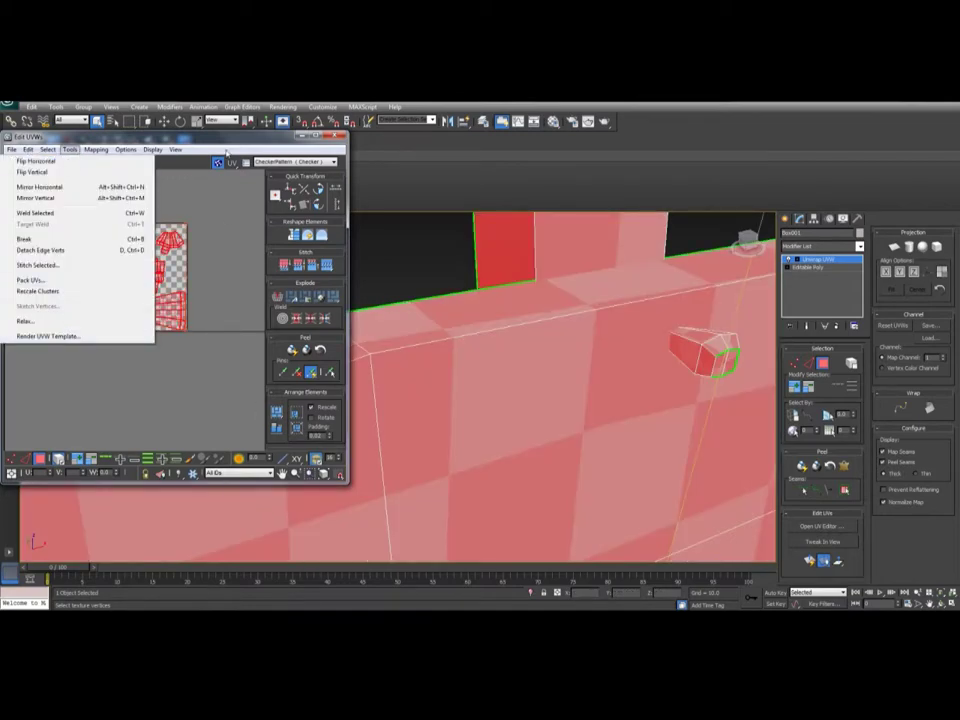
{"action": "left_click_drag", "start_coordinate": [216, 140], "coordinate": [316, 146]}
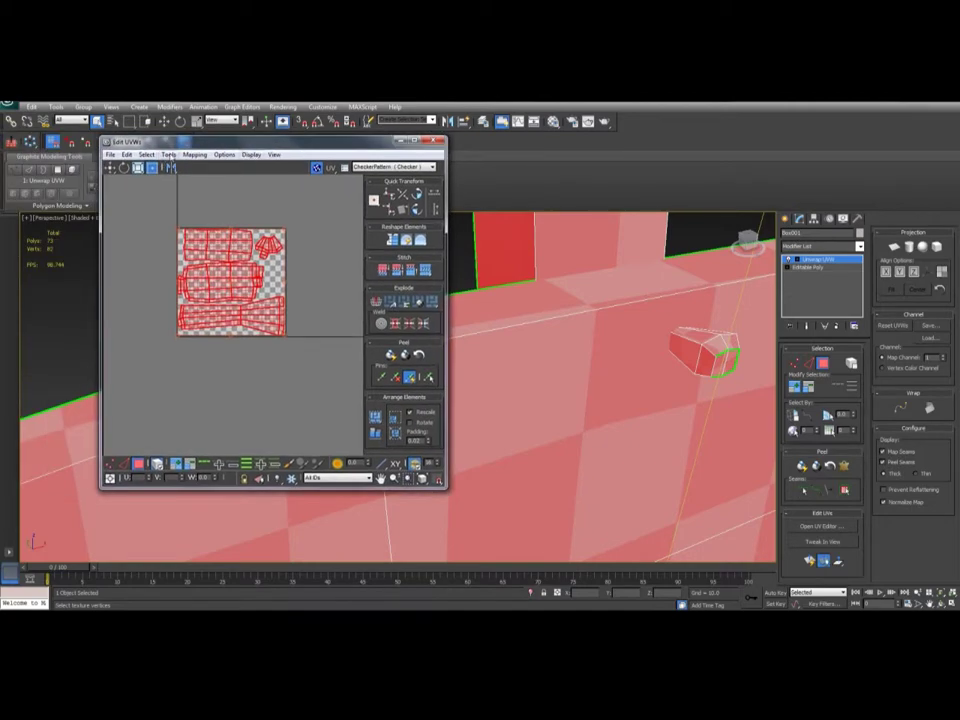
{"action": "left_click", "coordinate": [168, 155]}
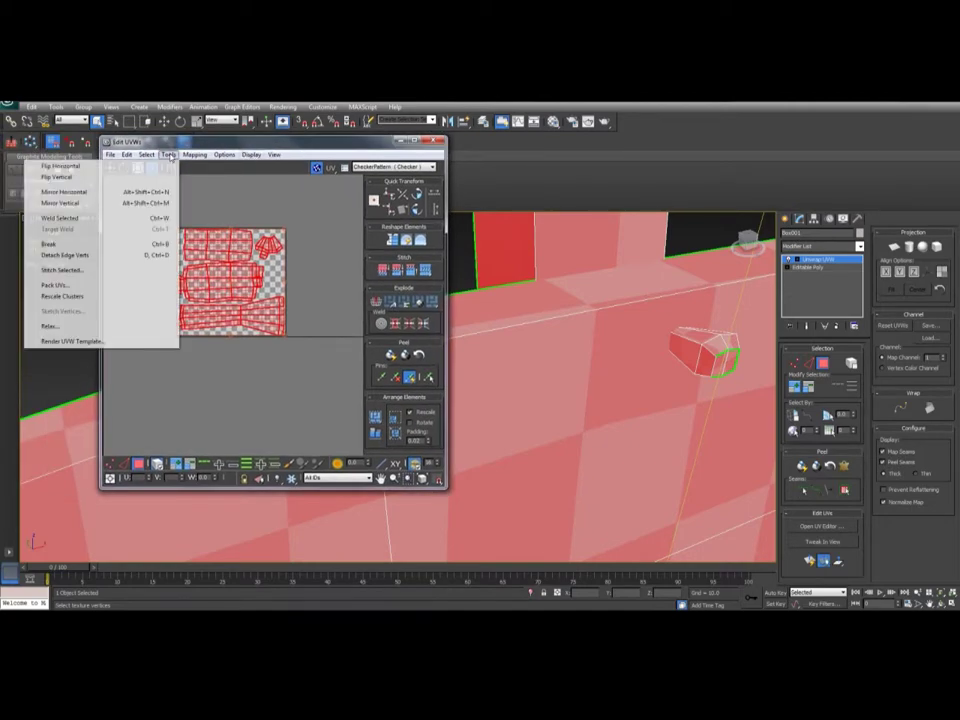
{"action": "left_click", "coordinate": [107, 342]}
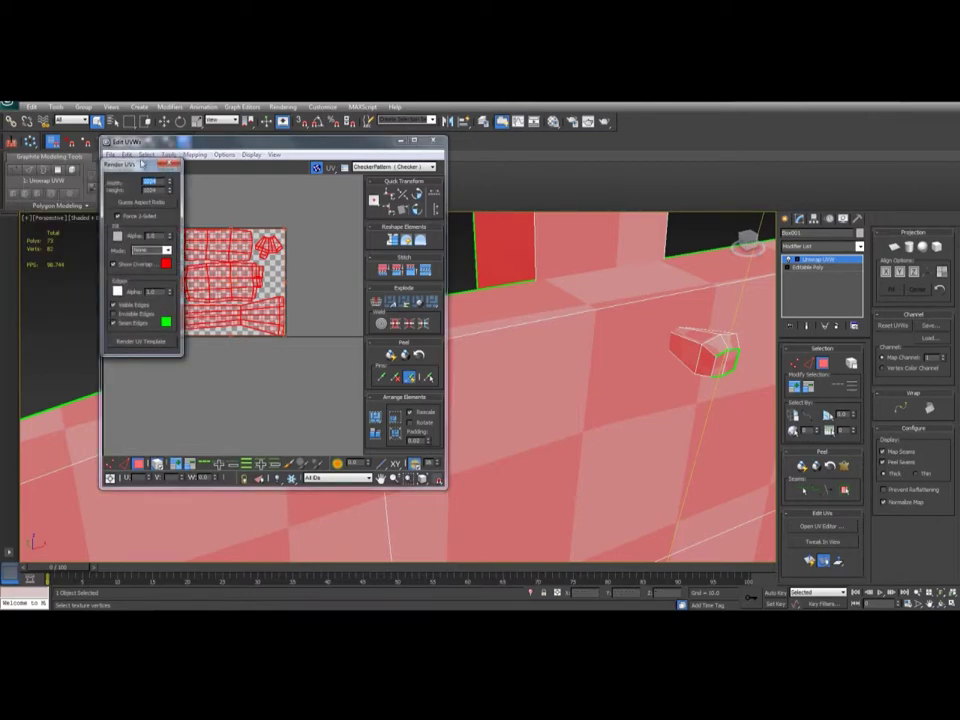
{"action": "mouse_move", "coordinate": [141, 163]}
{"action": "left_mouse_down"}
{"action": "mouse_move", "coordinate": [151, 168]}
{"action": "mouse_move", "coordinate": [143, 169]}
{"action": "left_mouse_up"}
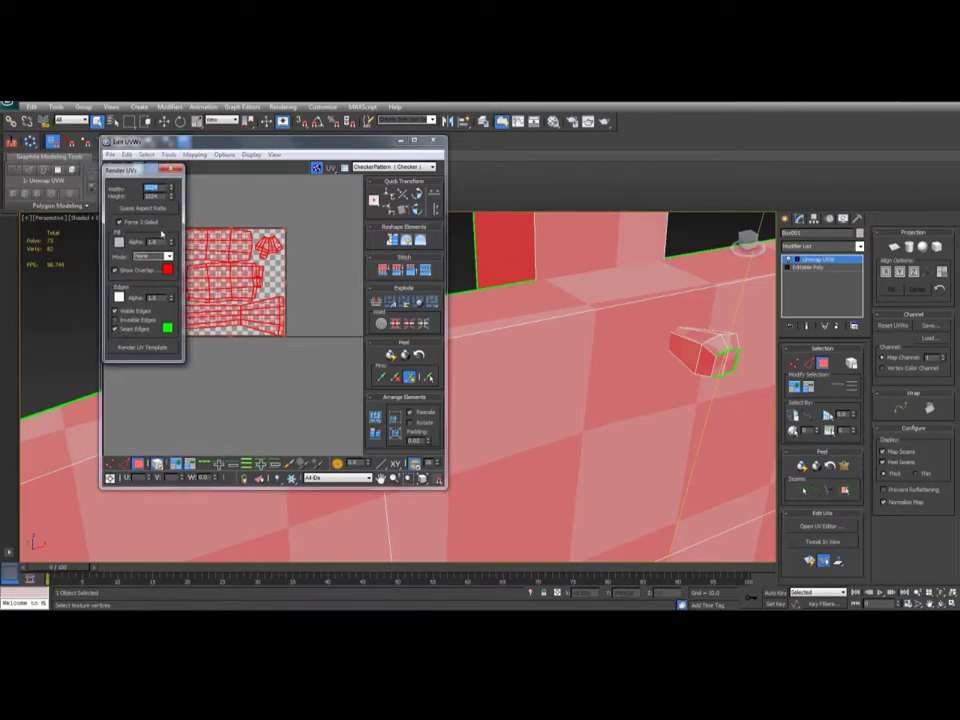
Check the seam edge colour setting and examine the green seams on the board and nail of the model
{"action": "left_click", "coordinate": [140, 232]}
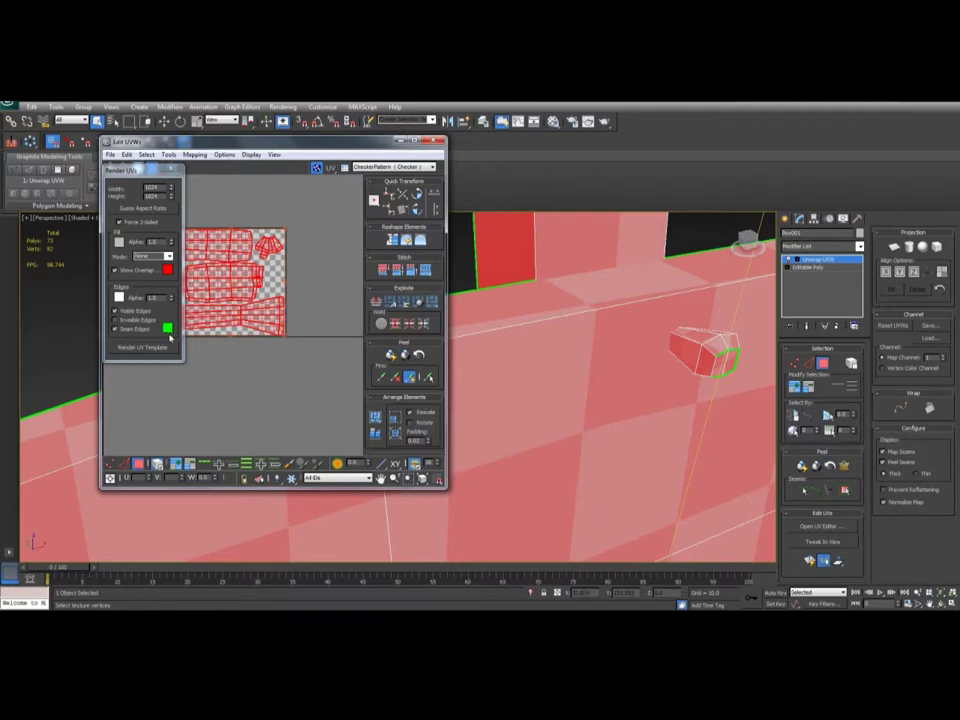
{"action": "left_click", "coordinate": [169, 328]}
{"action": "left_click", "coordinate": [367, 237]}
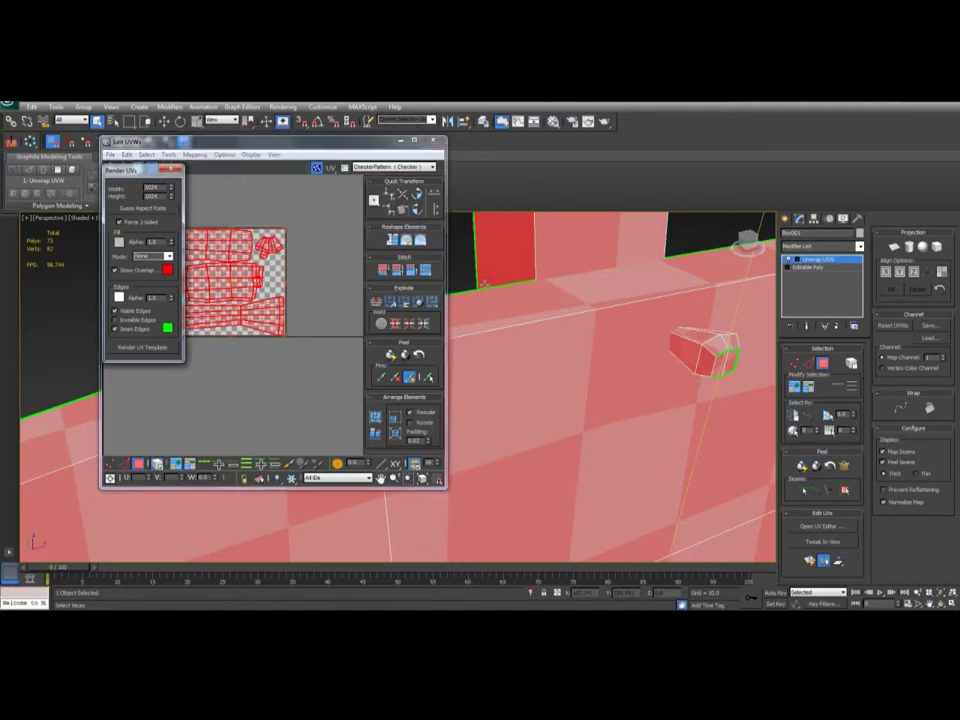
{"action": "middle_click_drag", "start_coordinate": [486, 283], "coordinate": [617, 296], "text": "alt"}
{"action": "scroll", "coordinate": [617, 296], "scroll_direction": "down", "scroll_amount": 4}
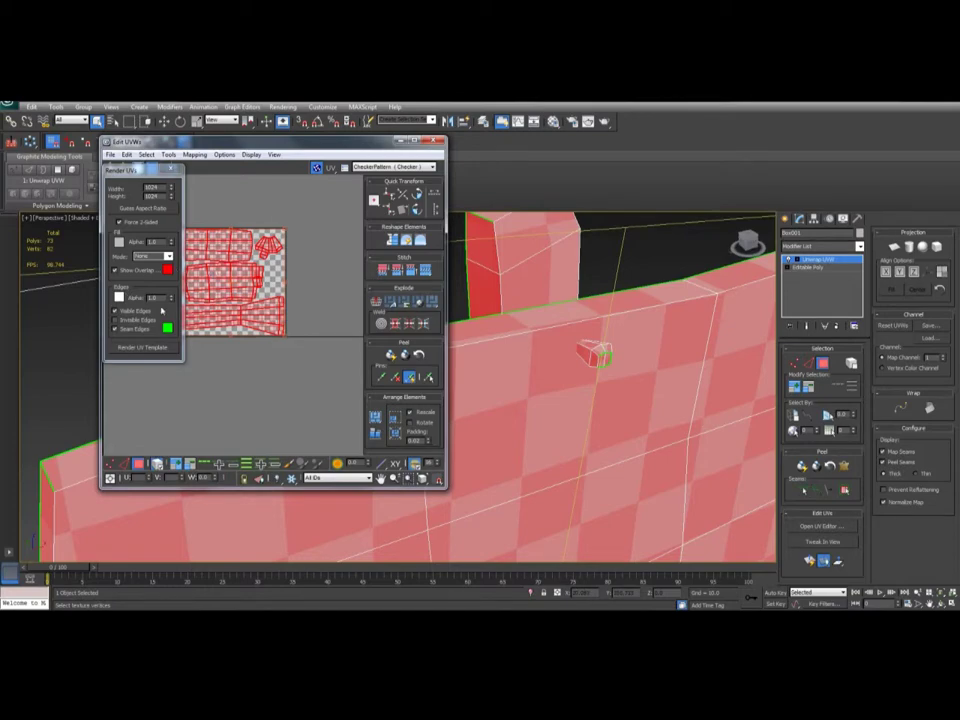
{"action": "middle_click_drag", "start_coordinate": [491, 385], "coordinate": [612, 358], "text": "alt"}
{"action": "scroll", "coordinate": [607, 337], "scroll_direction": "down", "scroll_amount": 5}
{"action": "scroll", "coordinate": [615, 345], "scroll_direction": "up", "scroll_amount": 4}
{"action": "scroll", "coordinate": [615, 345], "scroll_direction": "up", "scroll_amount": 3}
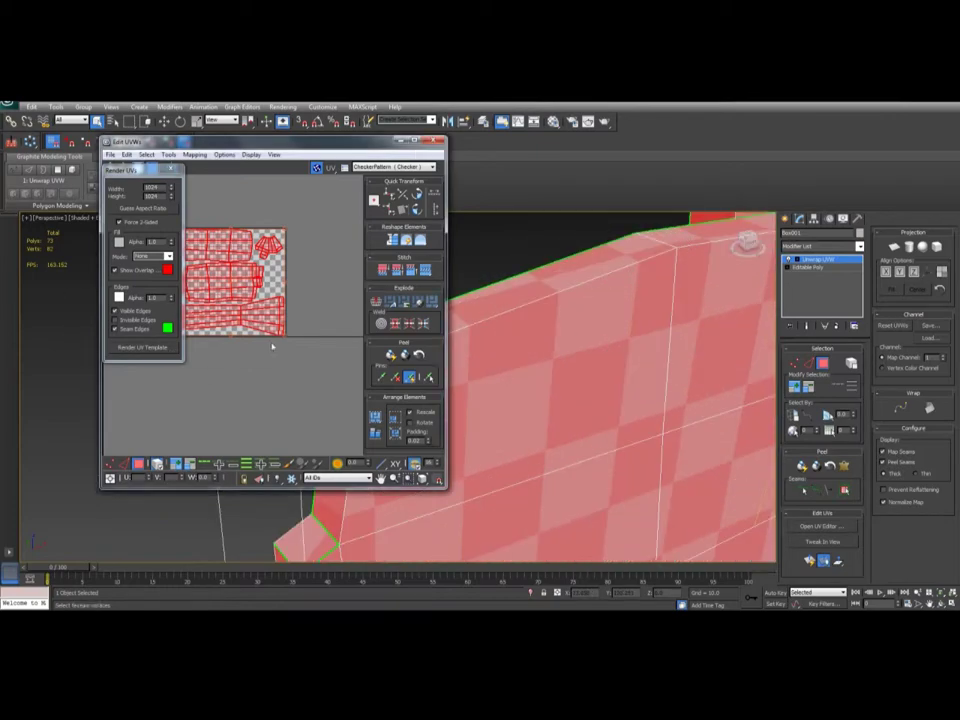
{"action": "scroll", "coordinate": [615, 379], "scroll_direction": "down", "scroll_amount": 5}
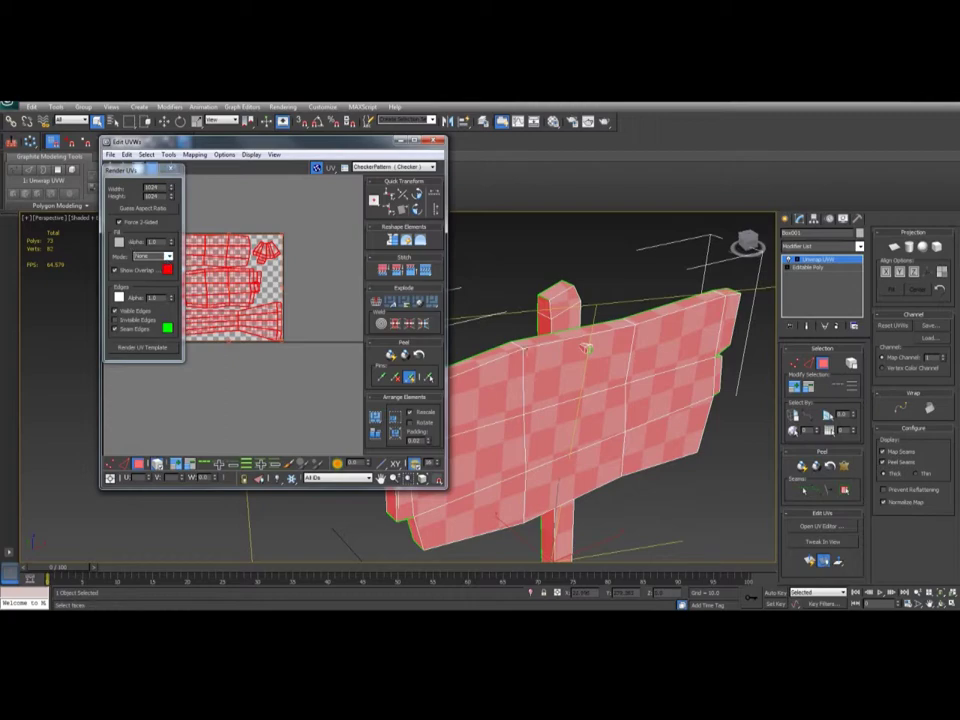
Clear the shell selection and render the UV template at 1024 × 1024
{"action": "middle_click_drag", "start_coordinate": [258, 207], "coordinate": [286, 236]}
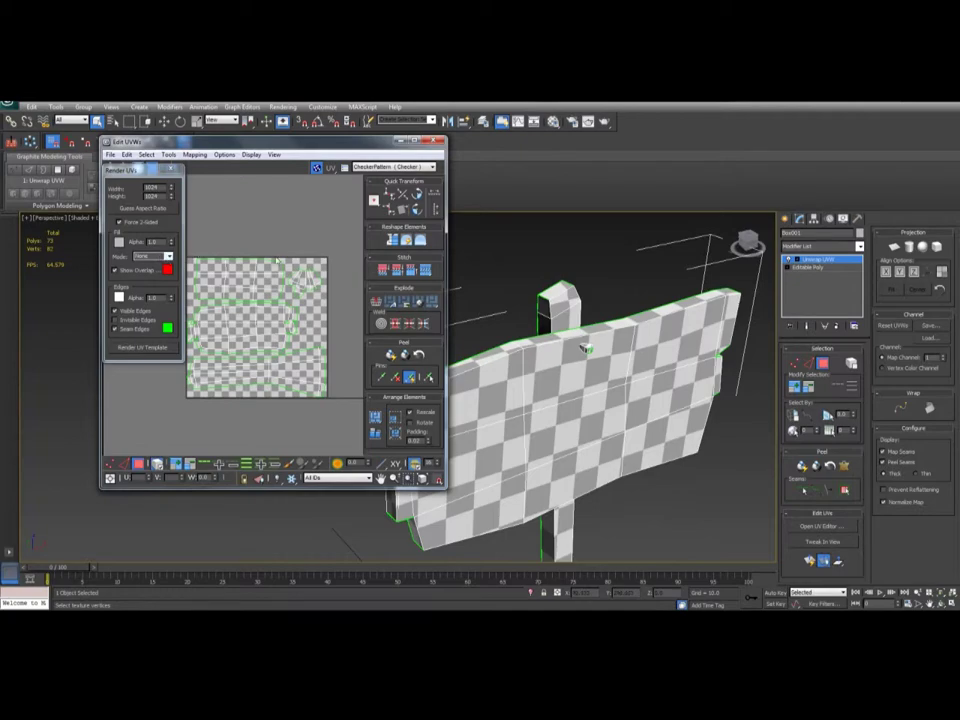
{"action": "middle_click_drag", "start_coordinate": [201, 233], "coordinate": [227, 212]}
{"action": "left_click_drag", "start_coordinate": [371, 403], "coordinate": [372, 404]}
{"action": "middle_click_drag", "start_coordinate": [275, 278], "coordinate": [270, 282]}
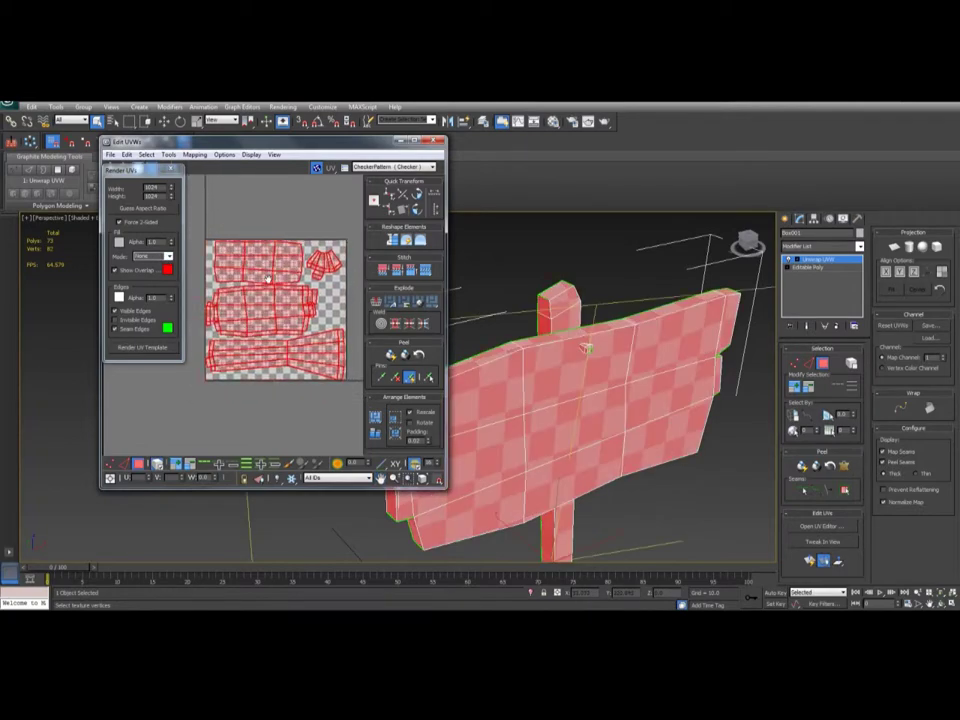
{"action": "scroll", "coordinate": [270, 282], "scroll_direction": "up", "scroll_amount": 3}
{"action": "scroll", "coordinate": [270, 282], "scroll_direction": "down", "scroll_amount": 5}
{"action": "left_click", "coordinate": [248, 234]}
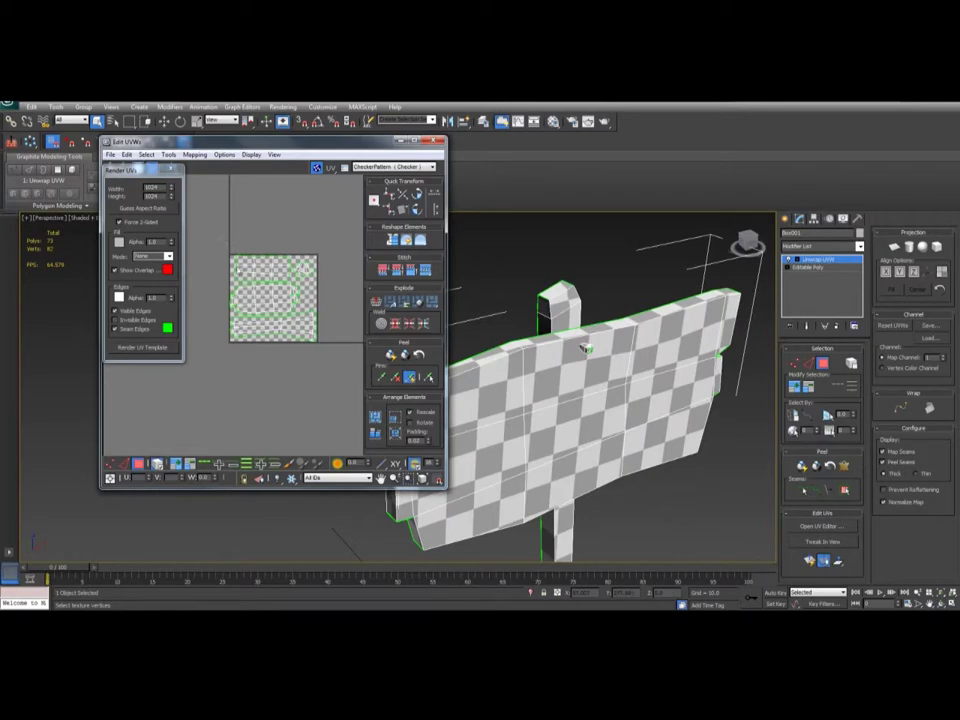
{"action": "key", "text": "ctrl+a"}
{"action": "key", "text": "ctrl+d"}
{"action": "left_click", "coordinate": [143, 347]}
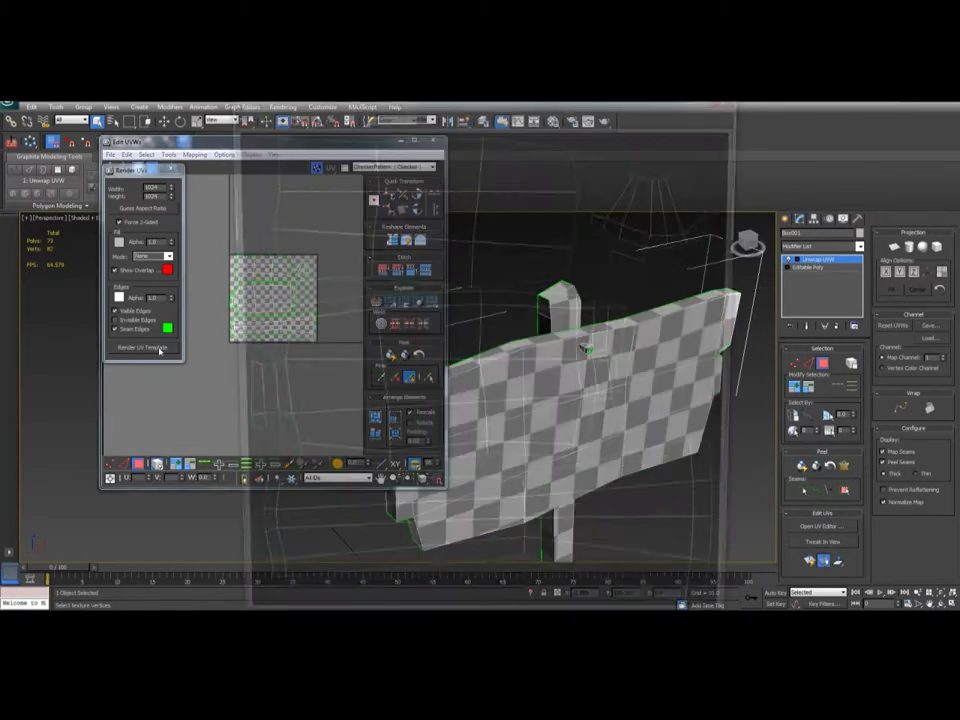
{"action": "left_click_drag", "start_coordinate": [247, 104], "coordinate": [262, 104]}
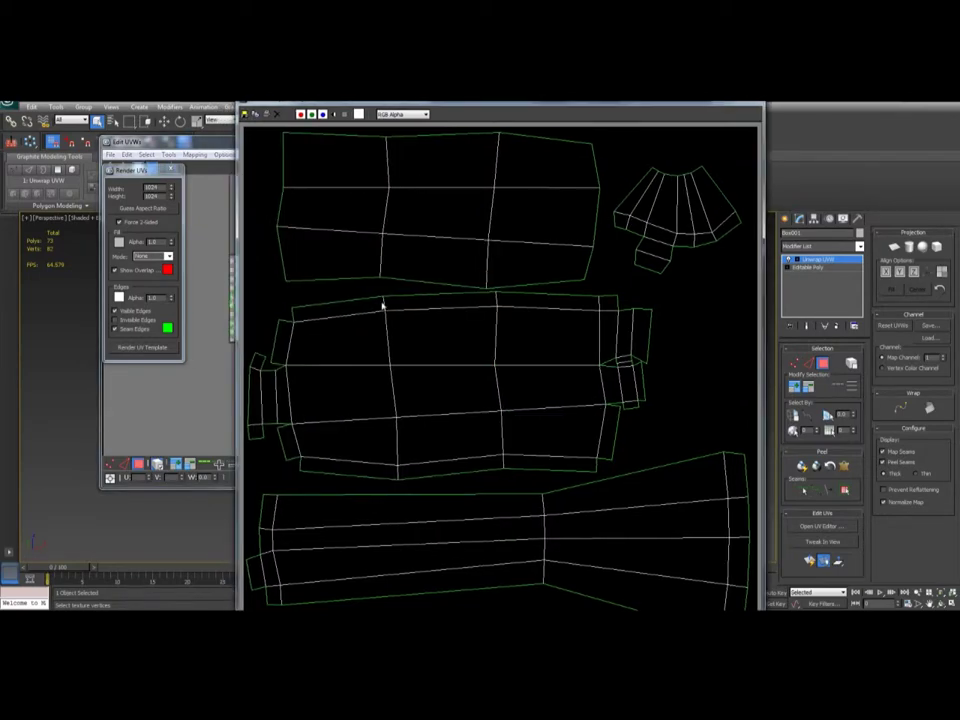
Set the template's fill mode to Solid, discard the old render, and render the UV template again to examine the filled shells
{"action": "left_click", "coordinate": [205, 243]}
{"action": "left_click", "coordinate": [169, 257]}
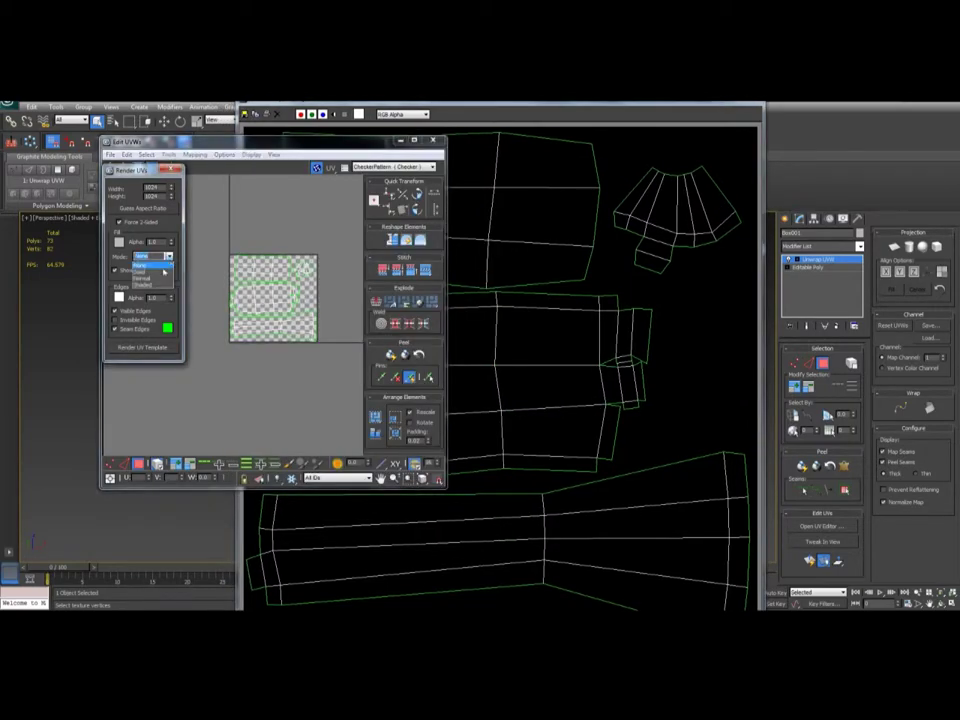
{"action": "left_click", "coordinate": [165, 270]}
{"action": "left_click", "coordinate": [600, 327]}
{"action": "left_click", "coordinate": [245, 114]}
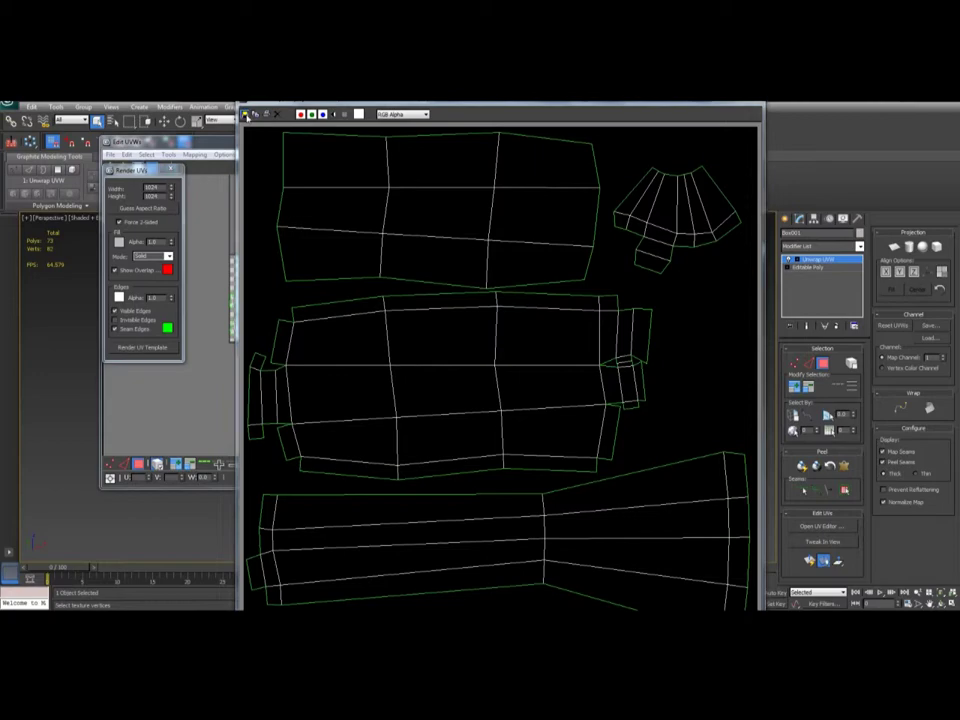
{"action": "left_click", "coordinate": [496, 248]}
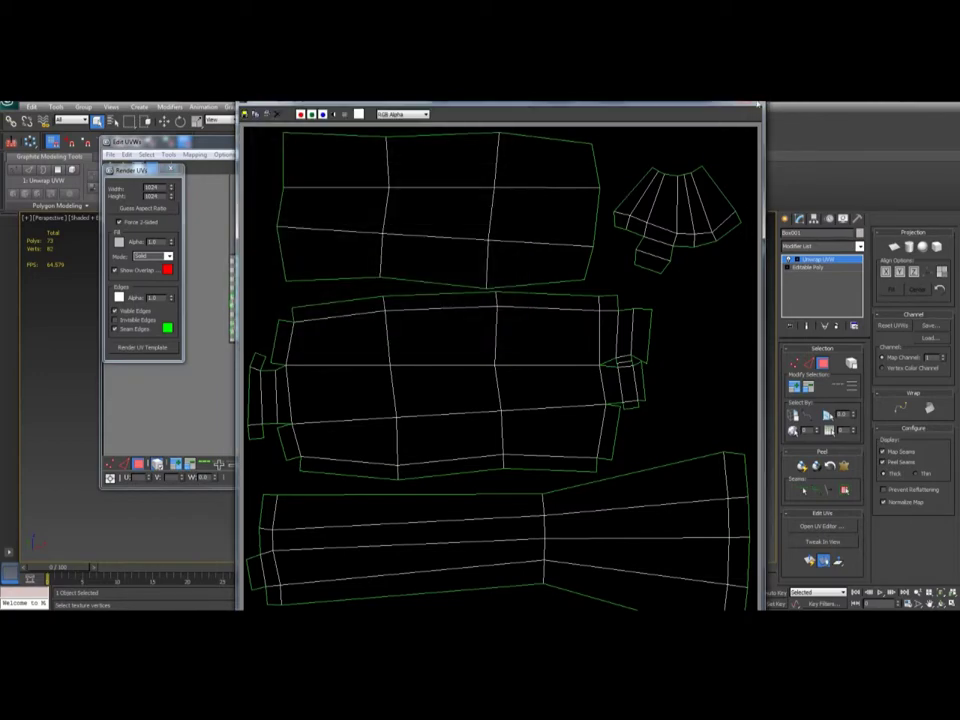
{"action": "left_click", "coordinate": [753, 103]}
{"action": "left_click", "coordinate": [158, 348]}
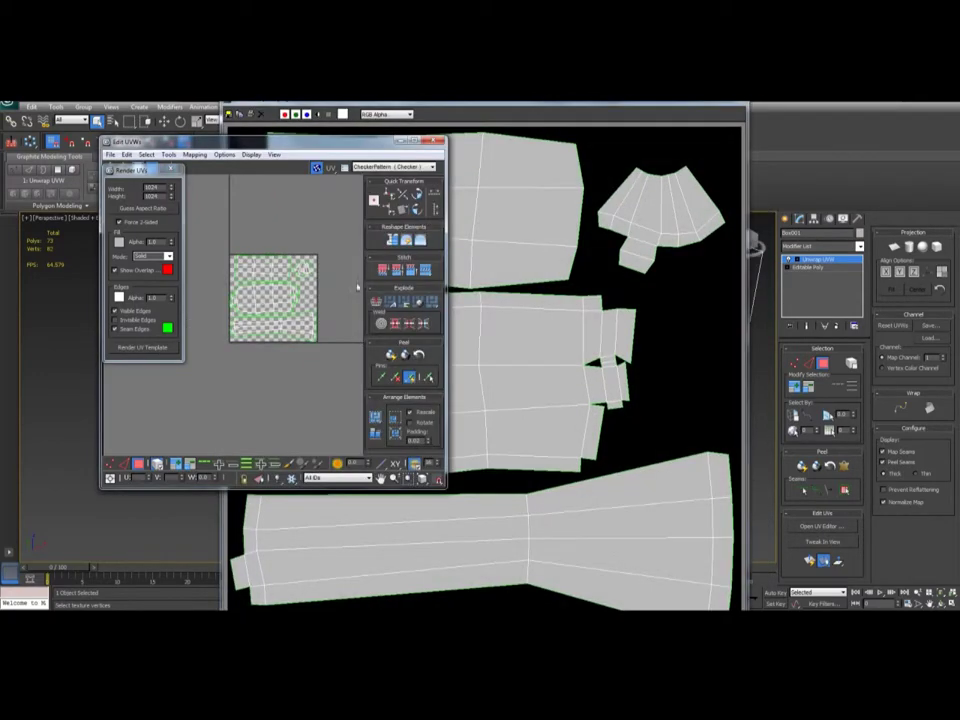
{"action": "left_click", "coordinate": [636, 277]}
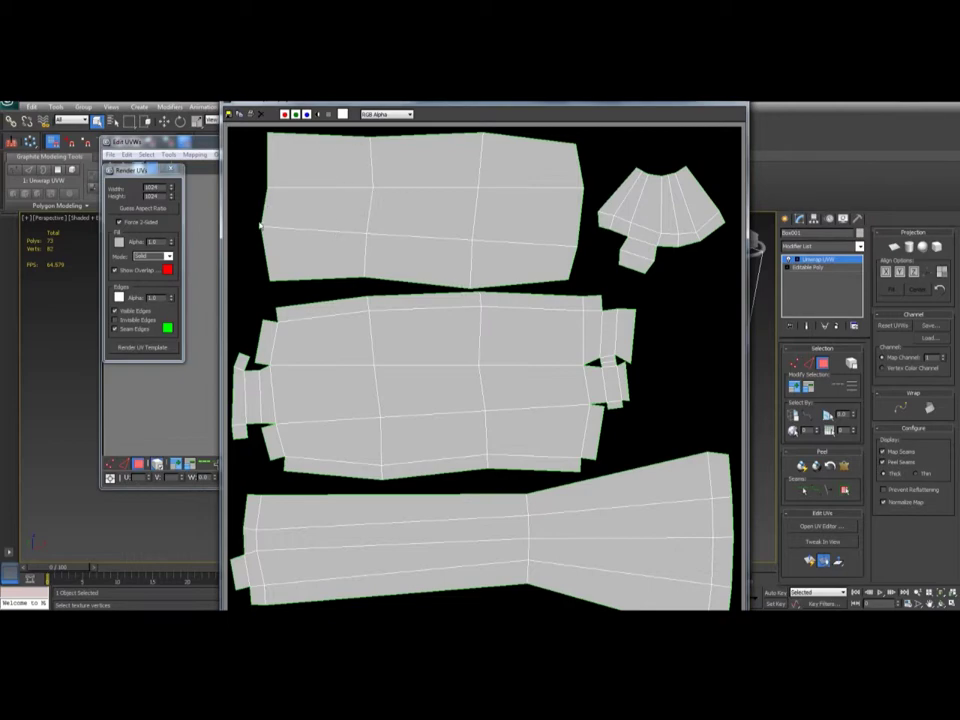
{"action": "left_click", "coordinate": [202, 262]}
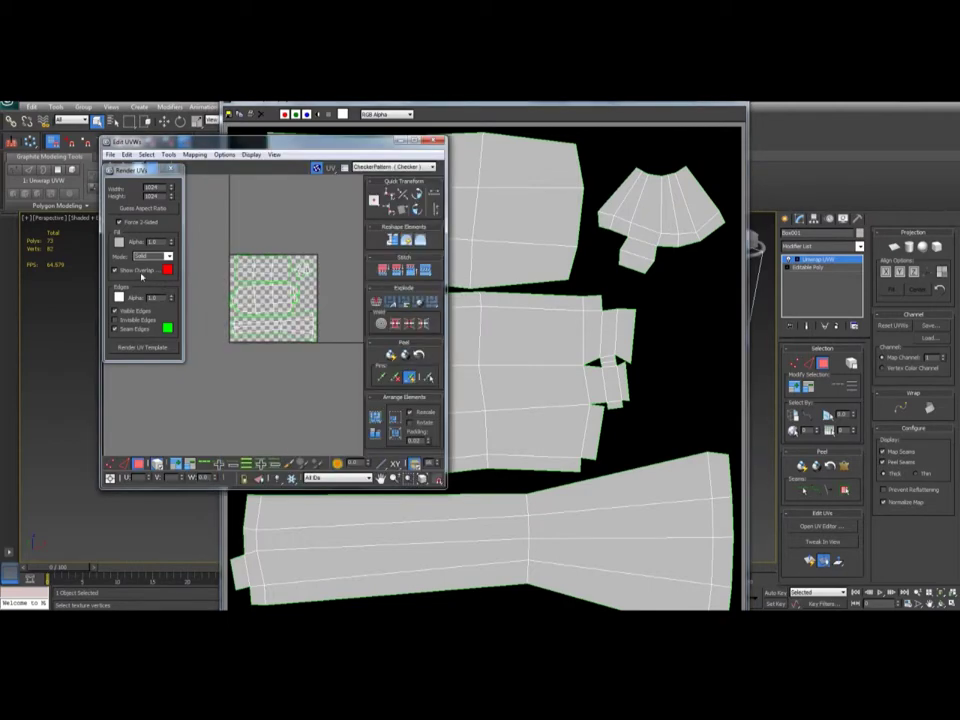
{"action": "left_click", "coordinate": [498, 220]}
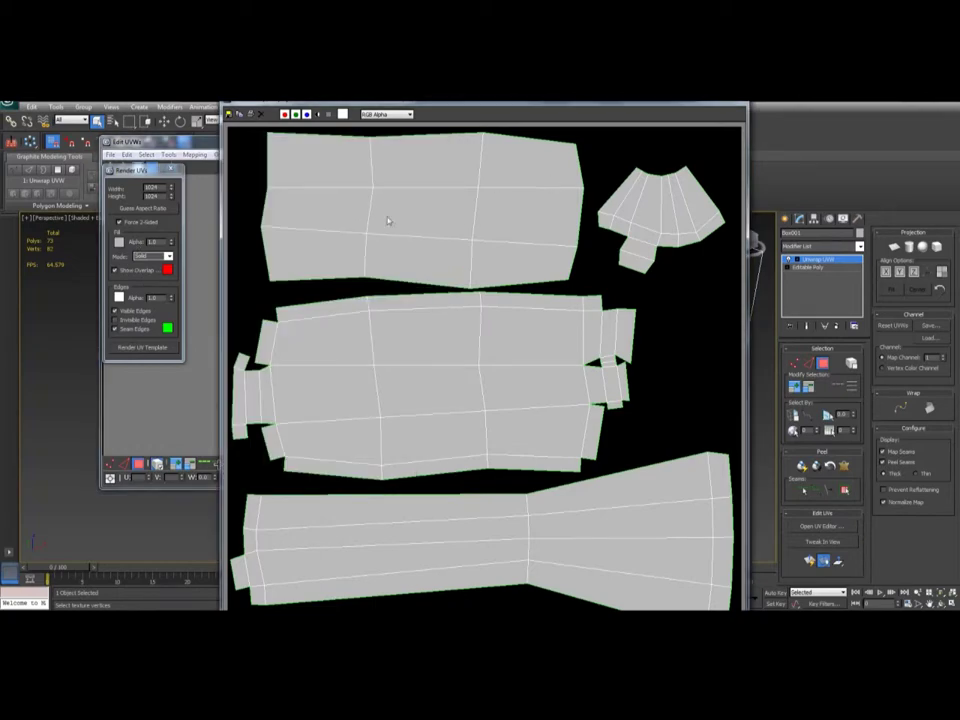
Set the template's fill mode to None and the seam edge colour to red, and render the UV template
{"action": "left_click", "coordinate": [144, 236]}
{"action": "left_click", "coordinate": [160, 256]}
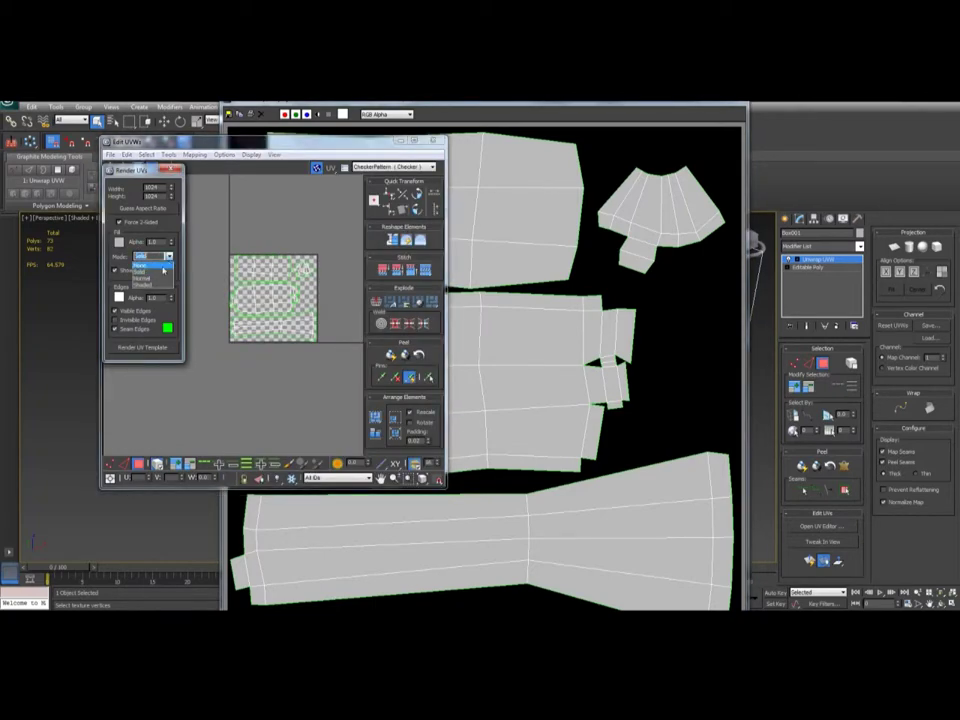
{"action": "left_click", "coordinate": [150, 268]}
{"action": "left_click", "coordinate": [167, 328]}
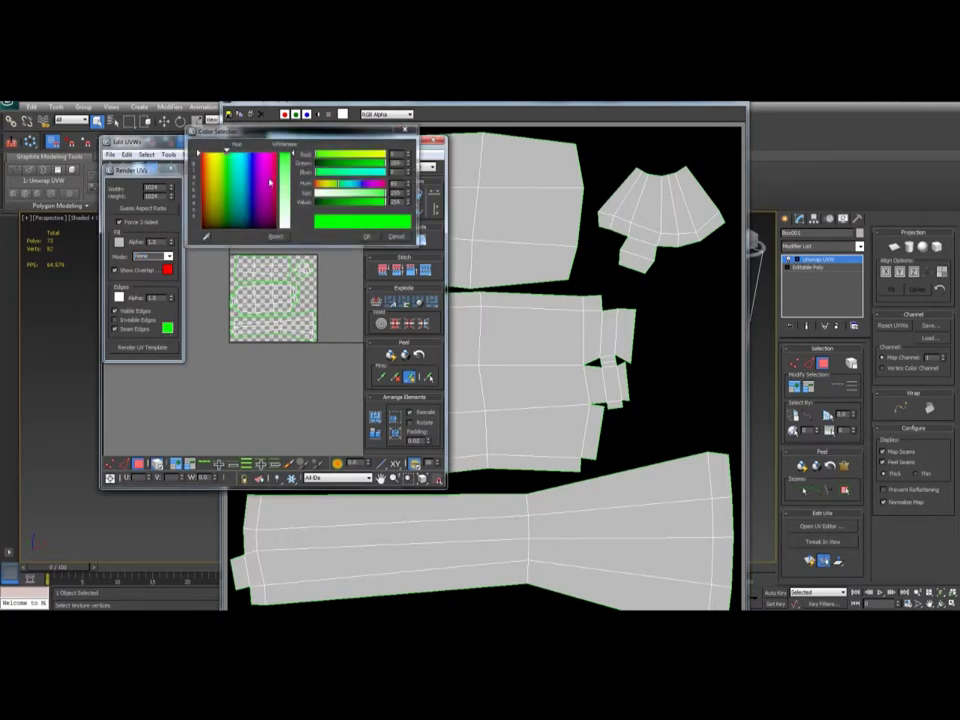
{"action": "left_click_drag", "start_coordinate": [221, 171], "coordinate": [201, 152]}
{"action": "left_click", "coordinate": [372, 237]}
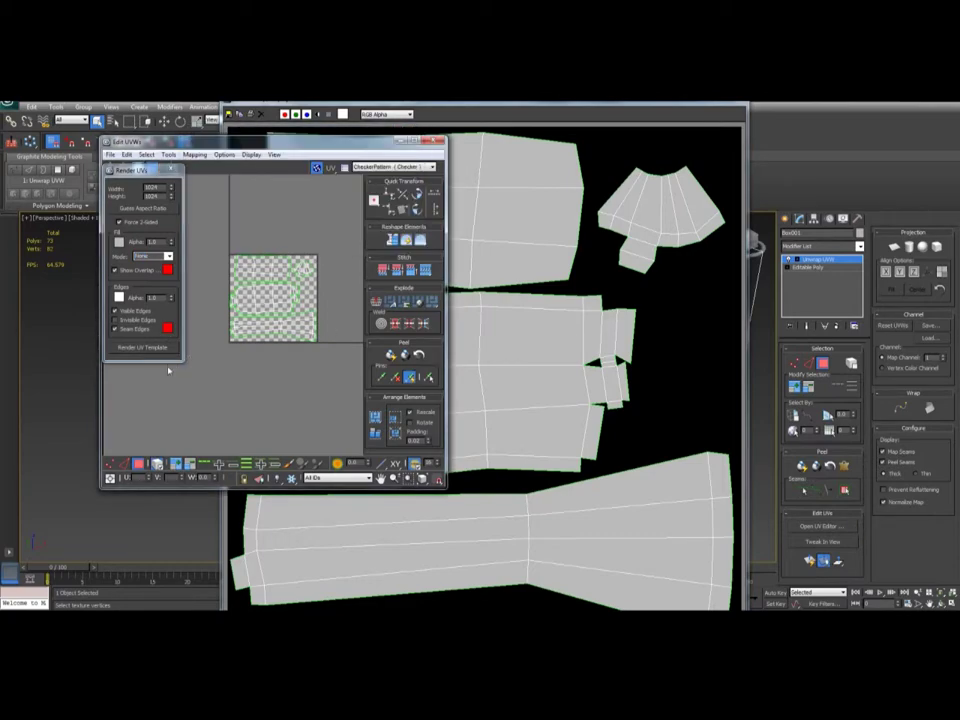
{"action": "left_click", "coordinate": [150, 347]}
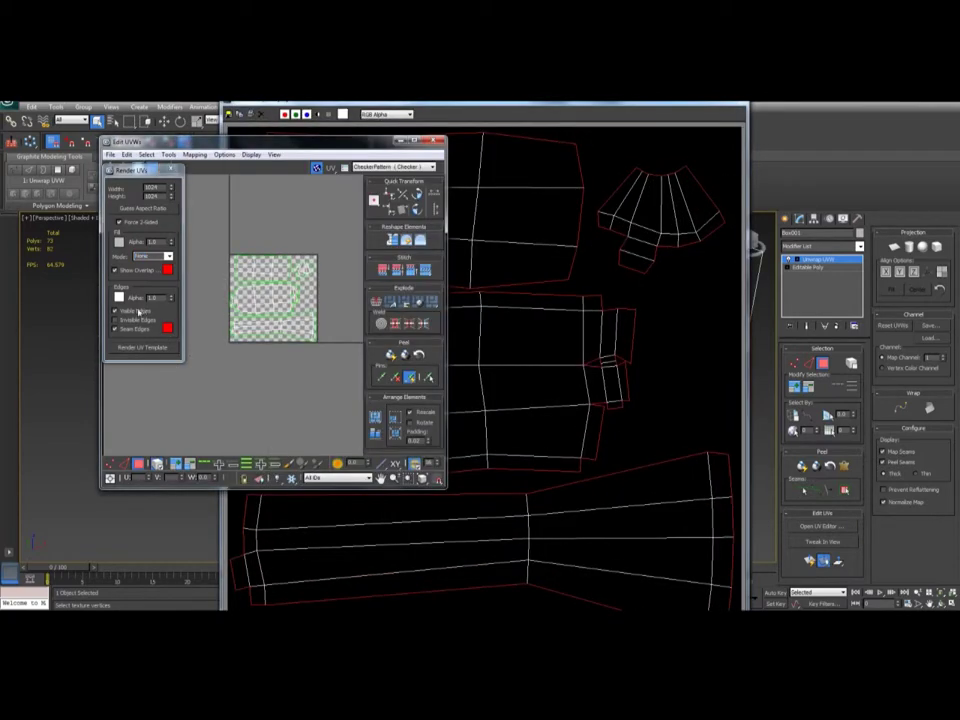
Set the seam edge colour to green and render the UV template
{"action": "left_click", "coordinate": [167, 327]}
{"action": "left_click_drag", "start_coordinate": [205, 160], "coordinate": [227, 158]}
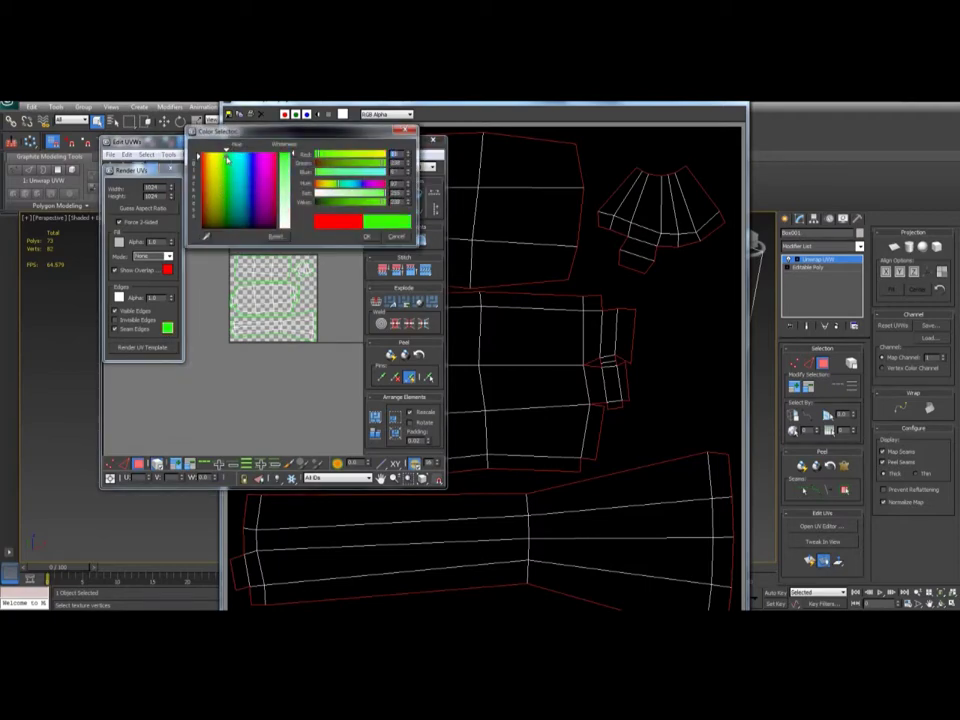
{"action": "left_click", "coordinate": [364, 237]}
{"action": "left_click", "coordinate": [143, 349]}
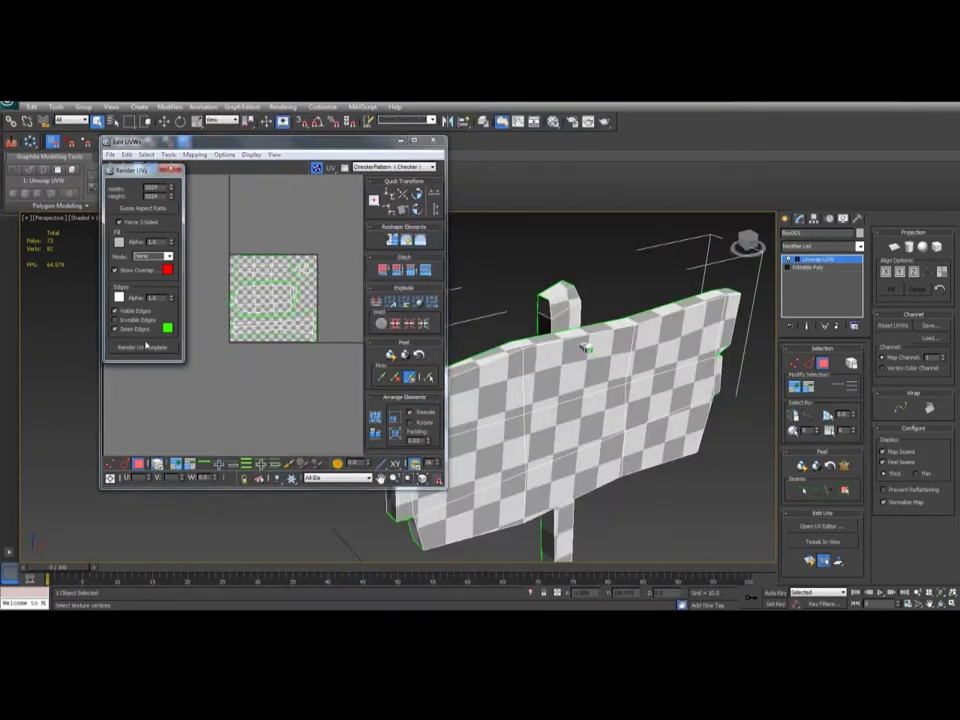
{"action": "left_click", "coordinate": [143, 347]}
Start saving the rendered template and create and open a new folder named orc_sign inside the project's renderoutput folder
{"action": "left_click", "coordinate": [229, 115]}
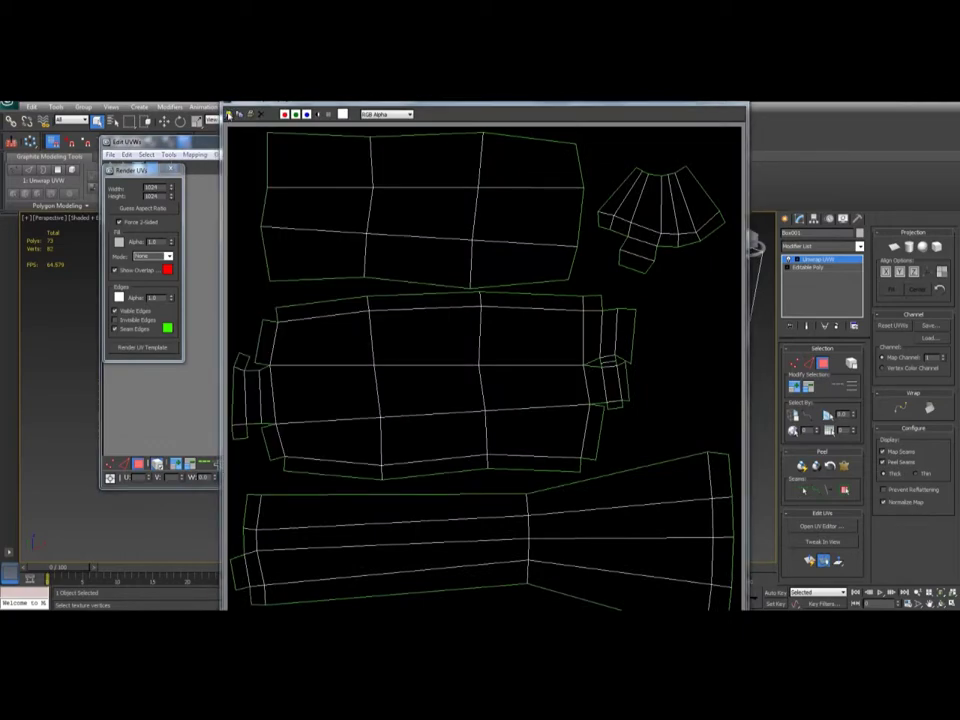
{"action": "left_click", "coordinate": [416, 149]}
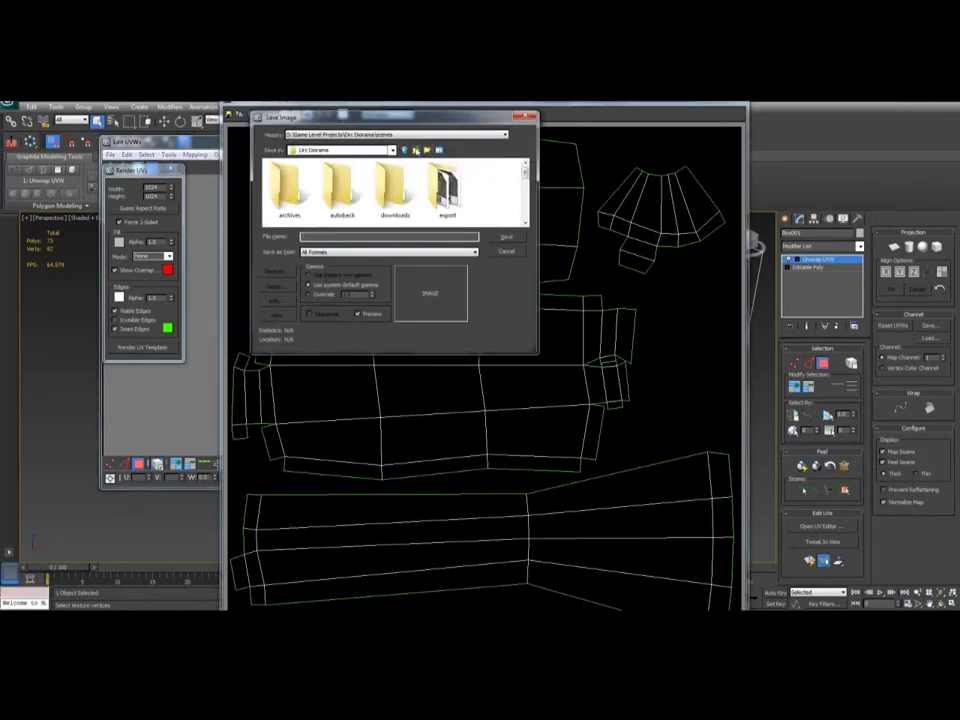
{"action": "left_click_drag", "start_coordinate": [536, 352], "coordinate": [613, 464]}
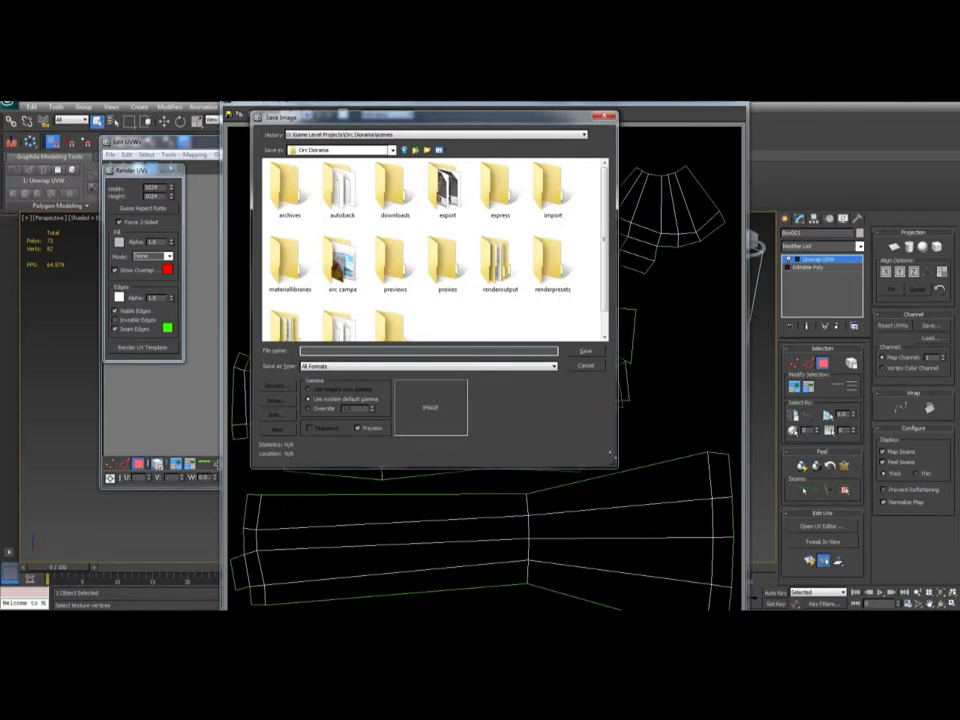
{"action": "double_click", "coordinate": [499, 265]}
{"action": "right_click", "coordinate": [356, 340]}
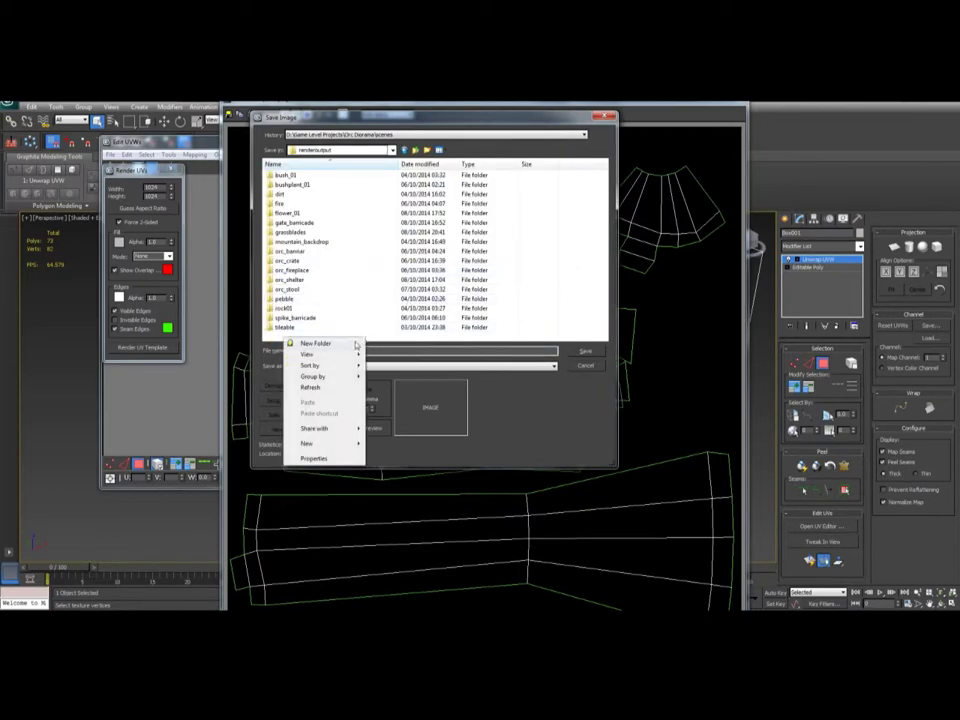
{"action": "left_click", "coordinate": [356, 344]}
{"action": "type", "text": "orc_sign"}
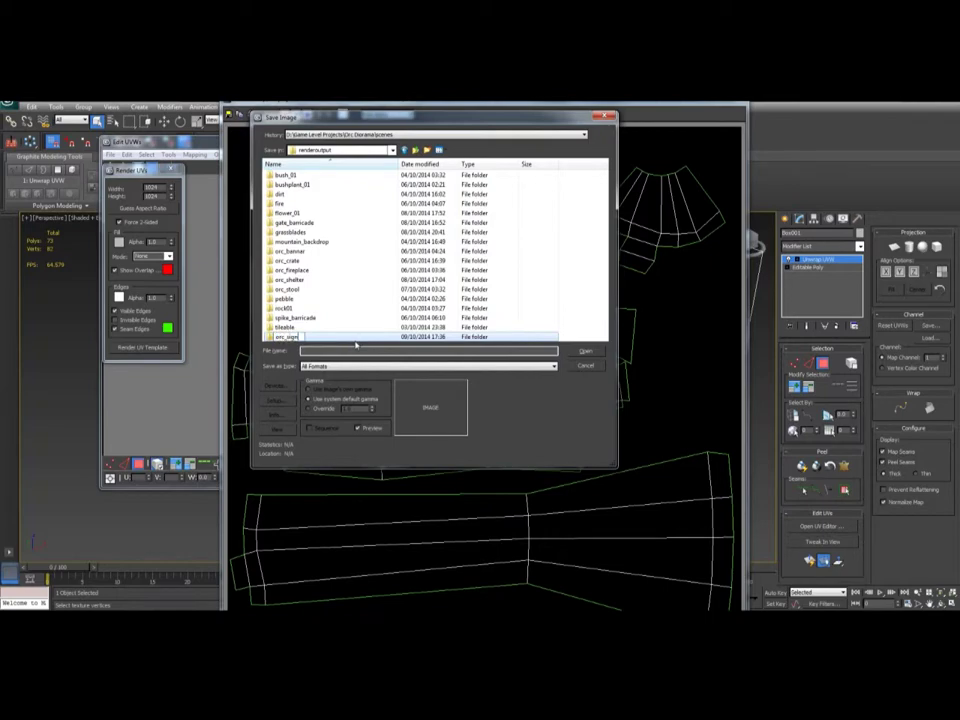
{"action": "key", "text": "Return"}
{"action": "key", "text": "Return"}
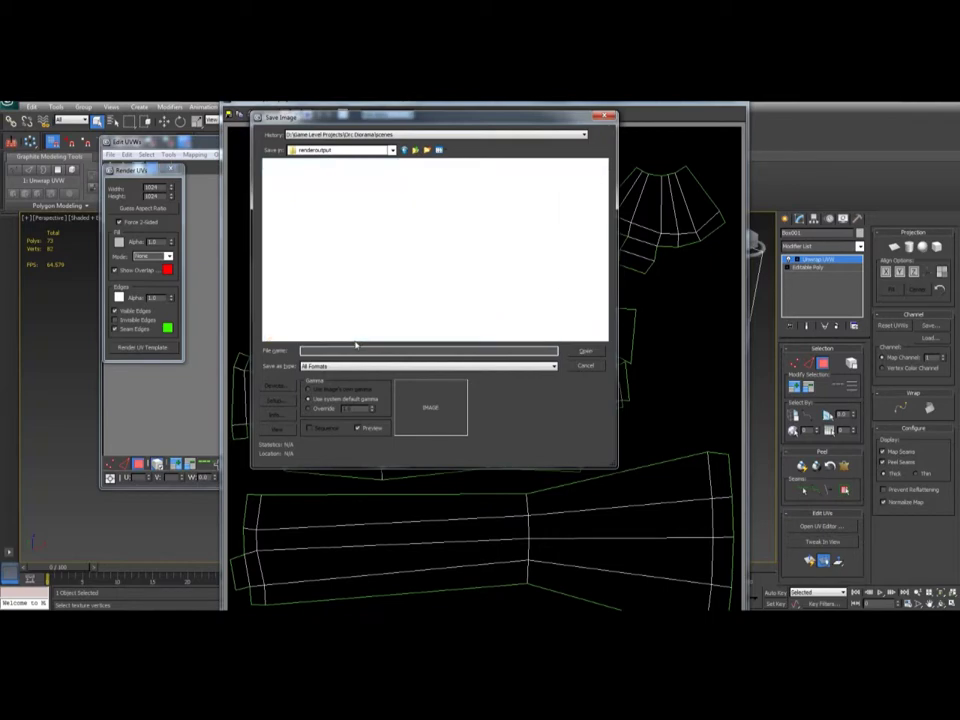
Save the template as a PNG image named orc_sign_uv, accepting the format options
{"action": "left_click", "coordinate": [339, 368]}
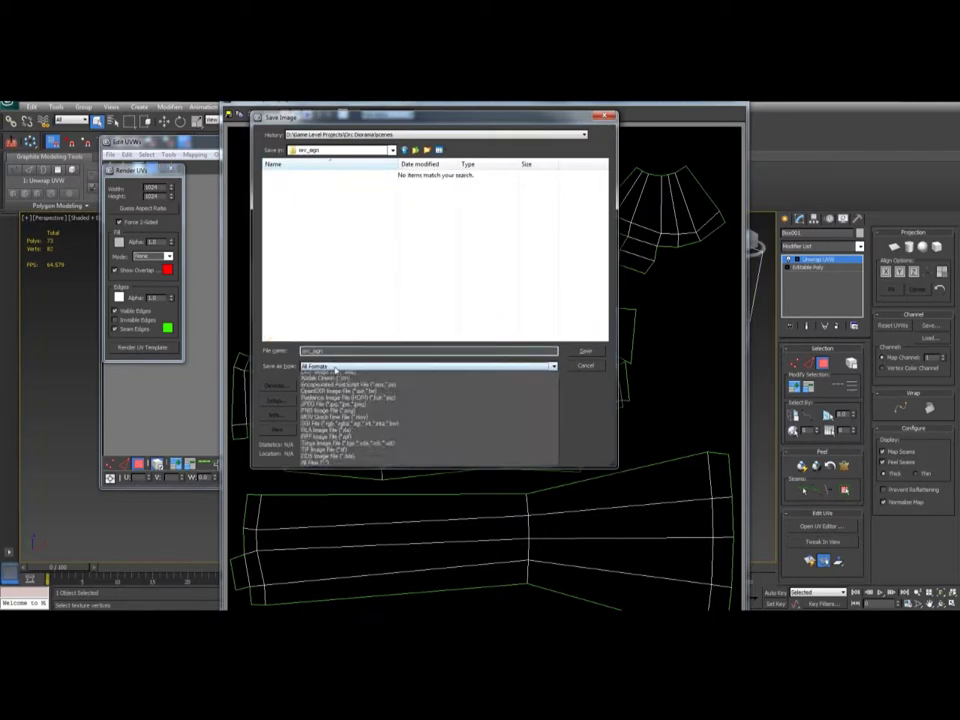
{"action": "left_click", "coordinate": [317, 427]}
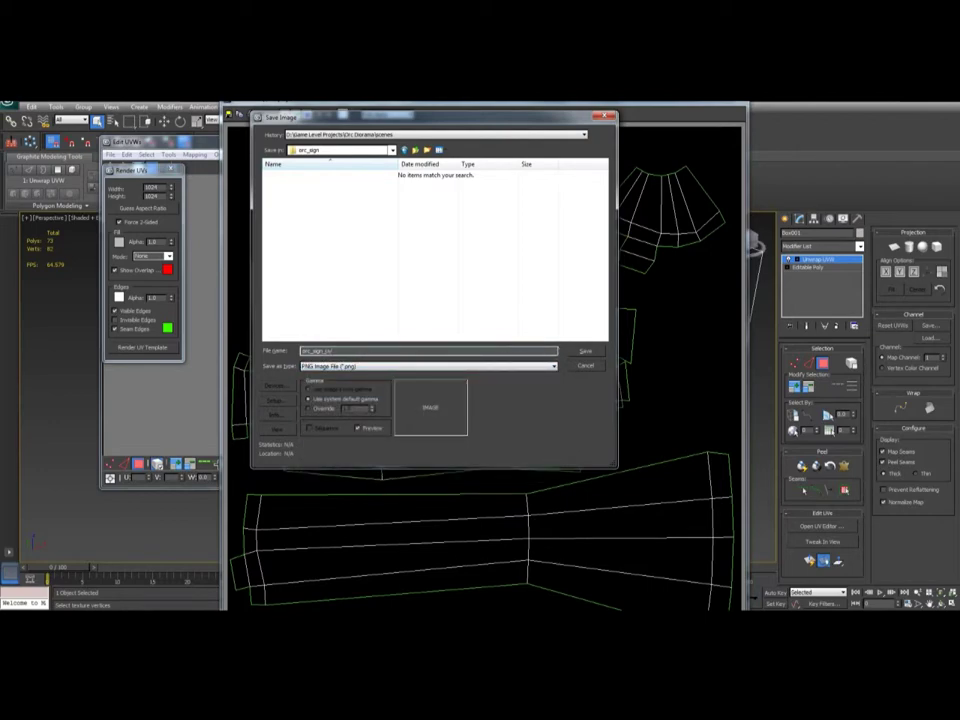
{"action": "key", "text": "Return"}
{"action": "left_click", "coordinate": [318, 217]}
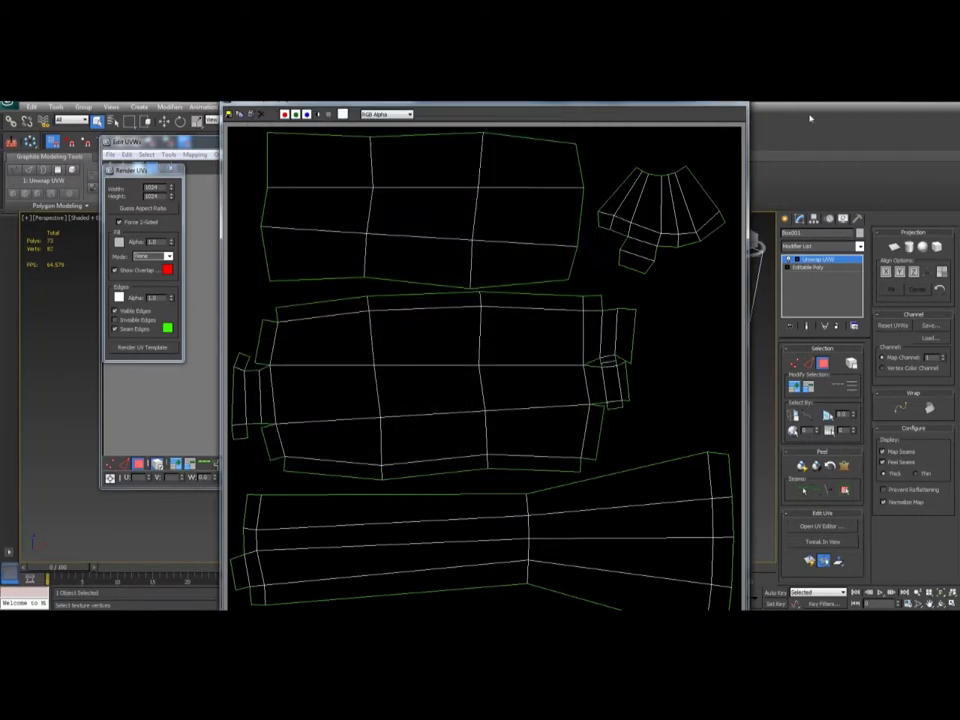
Close the template render and UV windows and collapse the Unwrap UVW modifier into the sign's Editable Poly
{"action": "left_click", "coordinate": [730, 102]}
{"action": "left_click", "coordinate": [173, 169]}
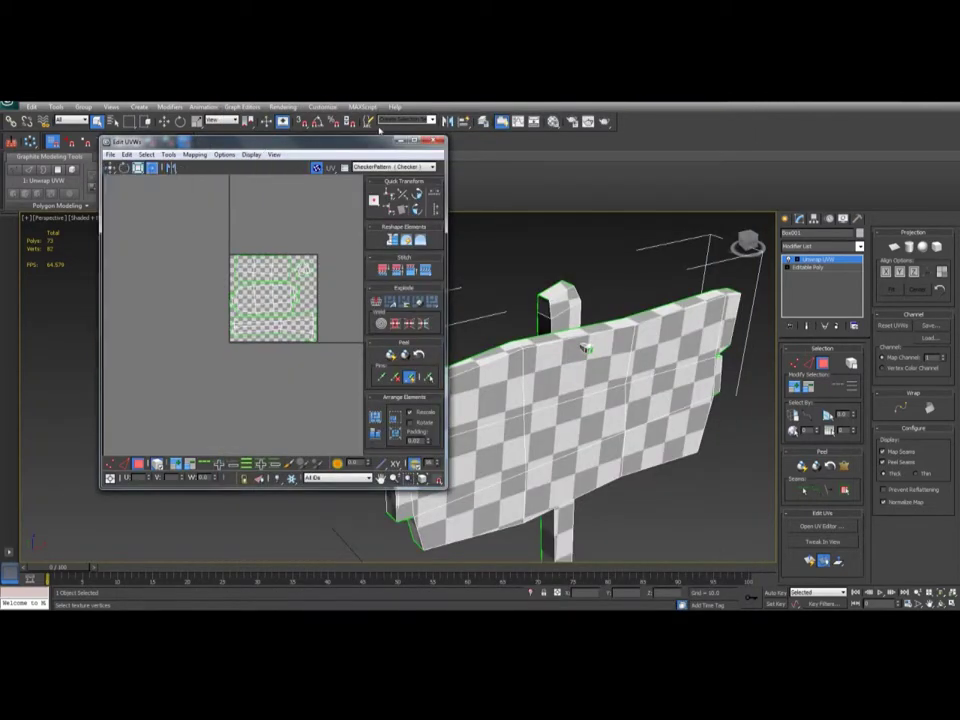
{"action": "right_click", "coordinate": [808, 265]}
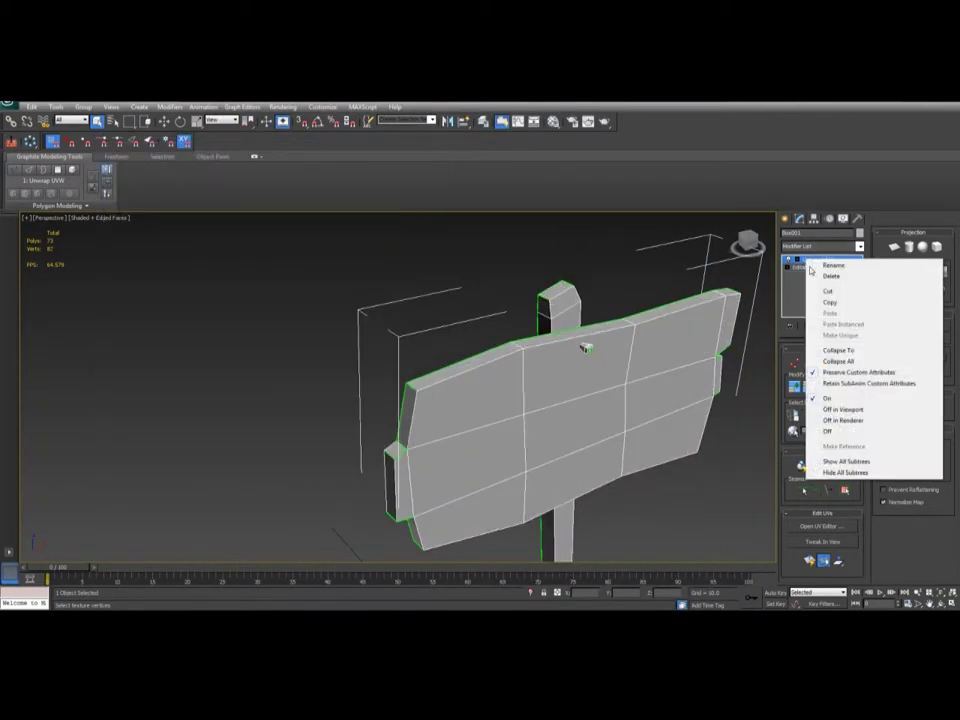
{"action": "left_click", "coordinate": [843, 352]}
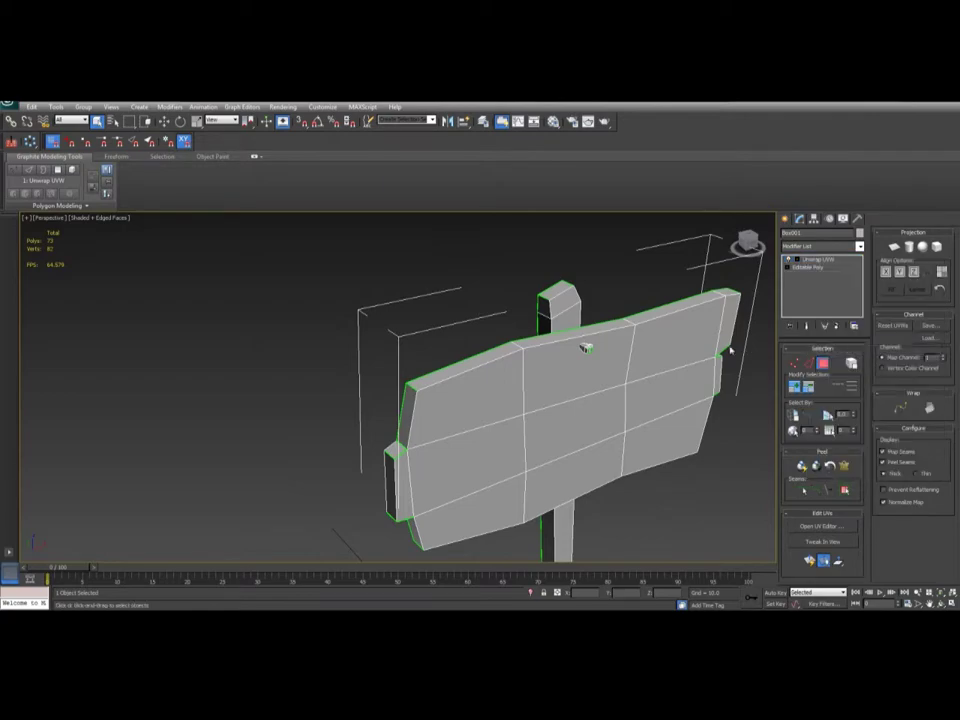
Clear the selection and look over the whole collapsed sign model in the perspective view
{"action": "middle_click_drag", "start_coordinate": [604, 443], "coordinate": [522, 384]}
{"action": "scroll", "coordinate": [518, 392], "scroll_direction": "down", "scroll_amount": 5}
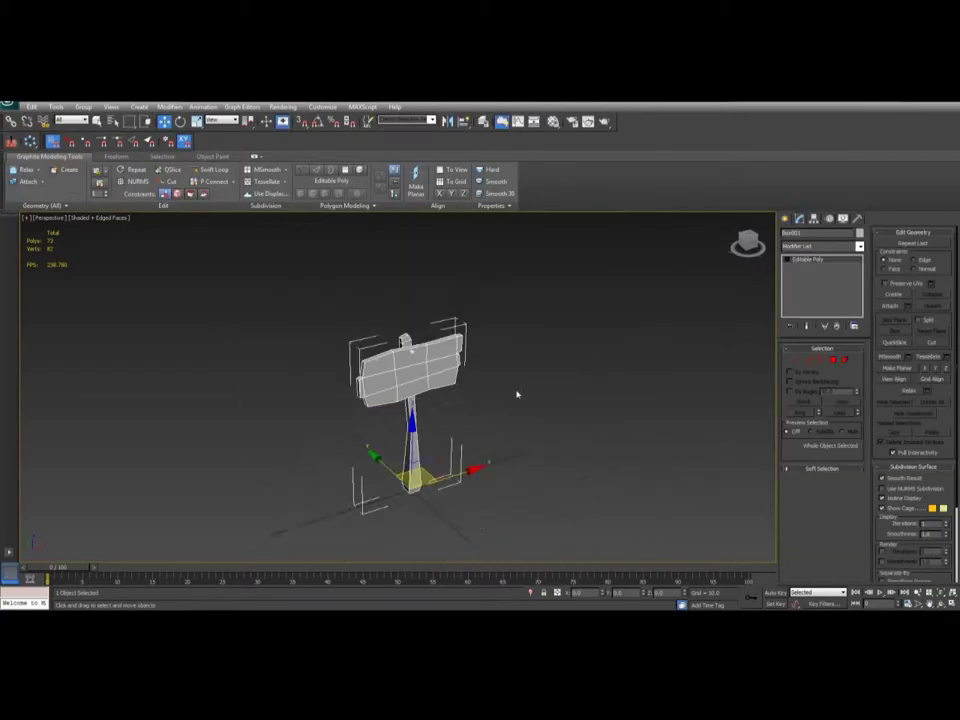
{"action": "middle_click_drag", "start_coordinate": [508, 479], "coordinate": [333, 301], "text": "alt"}
{"action": "middle_click_drag", "start_coordinate": [405, 341], "coordinate": [478, 356], "text": "alt"}
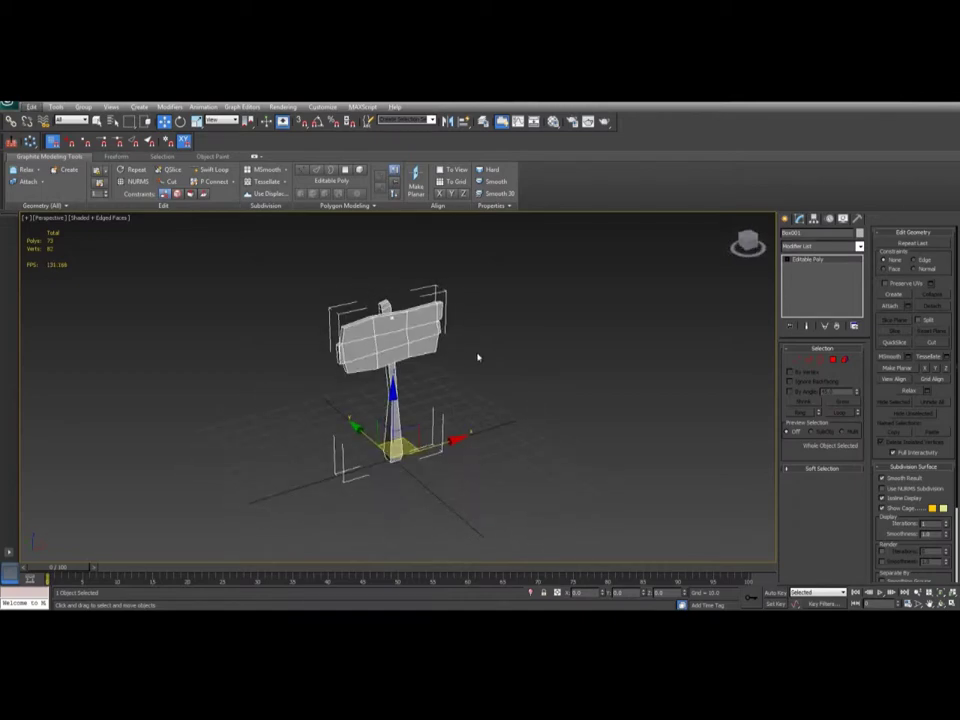
{"action": "left_click", "coordinate": [478, 356]}
{"action": "scroll", "coordinate": [430, 346], "scroll_direction": "up", "scroll_amount": 3}
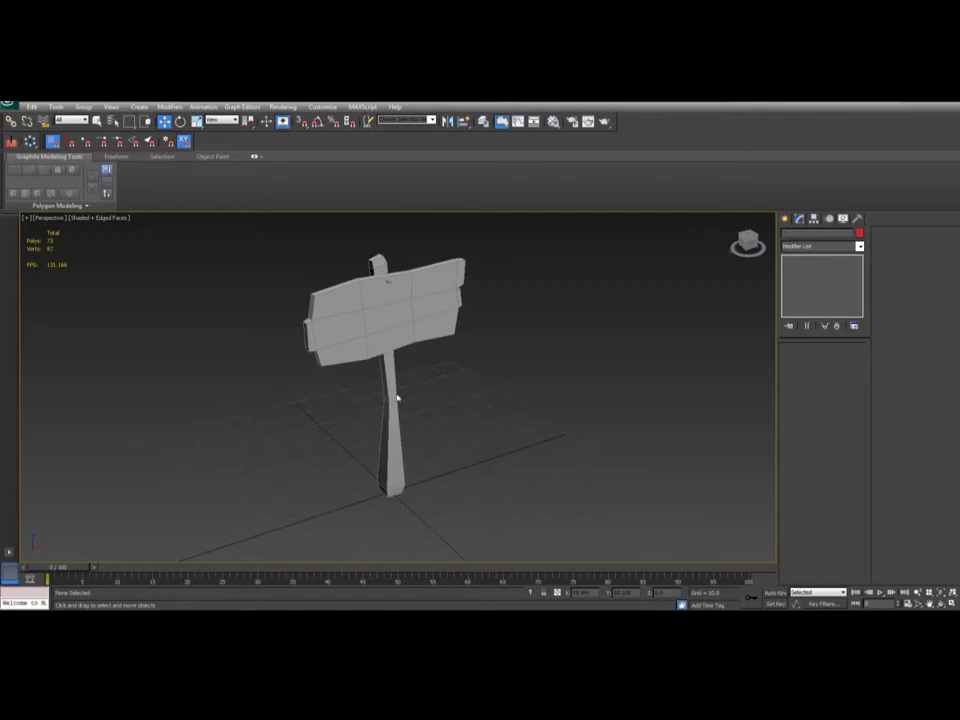